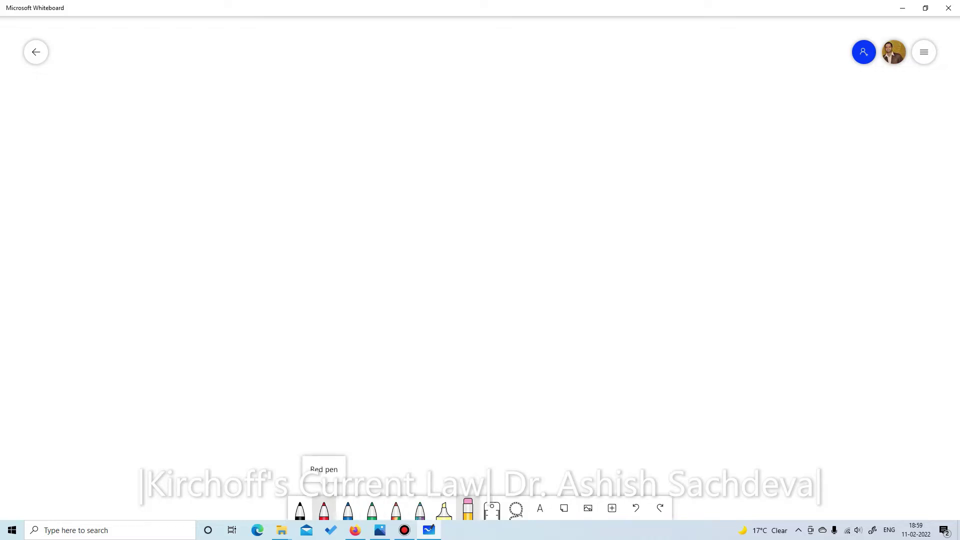
Draw a blue junction of three wires meeting at a dotted node, with a zigzag resistor on each branch.
{"action": "left_click", "coordinate": [347, 510]}
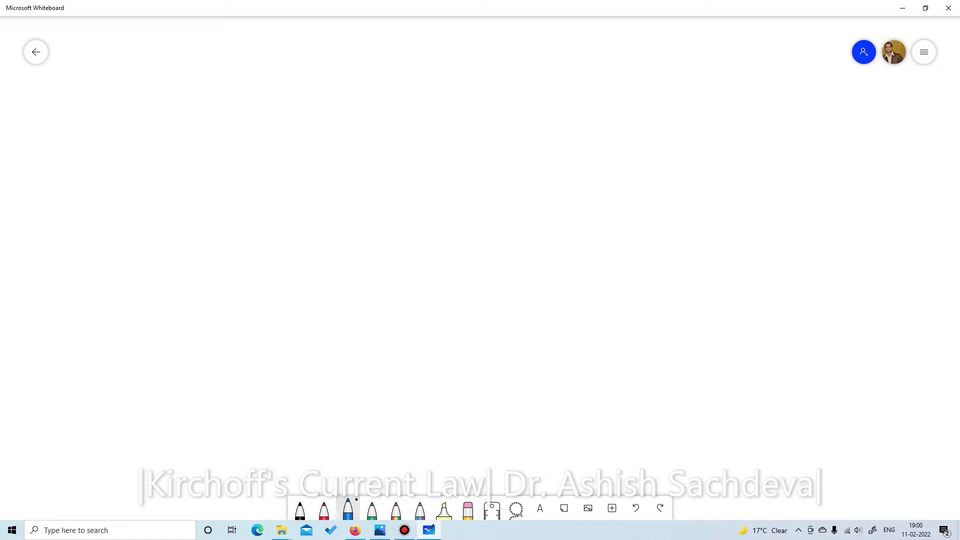
{"action": "mouse_move", "coordinate": [241, 218]}
{"action": "left_mouse_down"}
{"action": "mouse_move", "coordinate": [299, 223]}
{"action": "mouse_move", "coordinate": [404, 212]}
{"action": "left_mouse_up"}
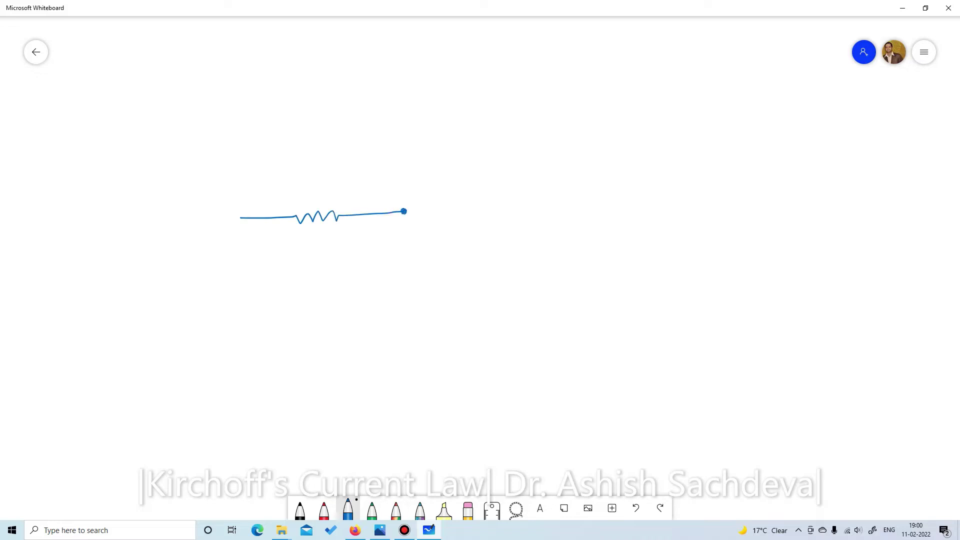
{"action": "mouse_move", "coordinate": [404, 212]}
{"action": "left_mouse_down"}
{"action": "mouse_move", "coordinate": [441, 175]}
{"action": "mouse_move", "coordinate": [529, 136]}
{"action": "left_mouse_up"}
{"action": "mouse_move", "coordinate": [404, 211]}
{"action": "left_mouse_down"}
{"action": "mouse_move", "coordinate": [486, 267]}
{"action": "mouse_move", "coordinate": [532, 316]}
{"action": "left_mouse_up"}
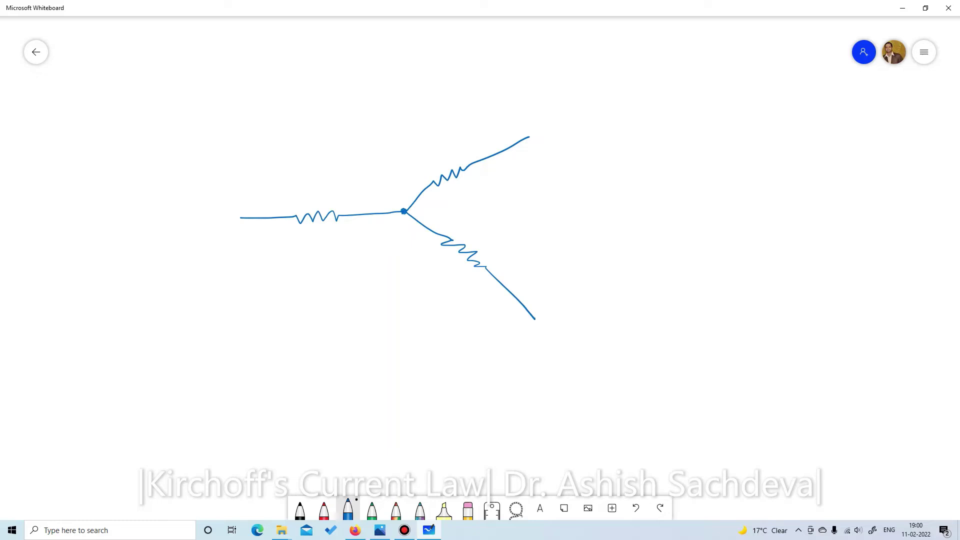
Label the three resistors in red as R1 on the incoming branch, R2 on the upper branch and R3 on the lower branch.
{"action": "left_click", "coordinate": [324, 510]}
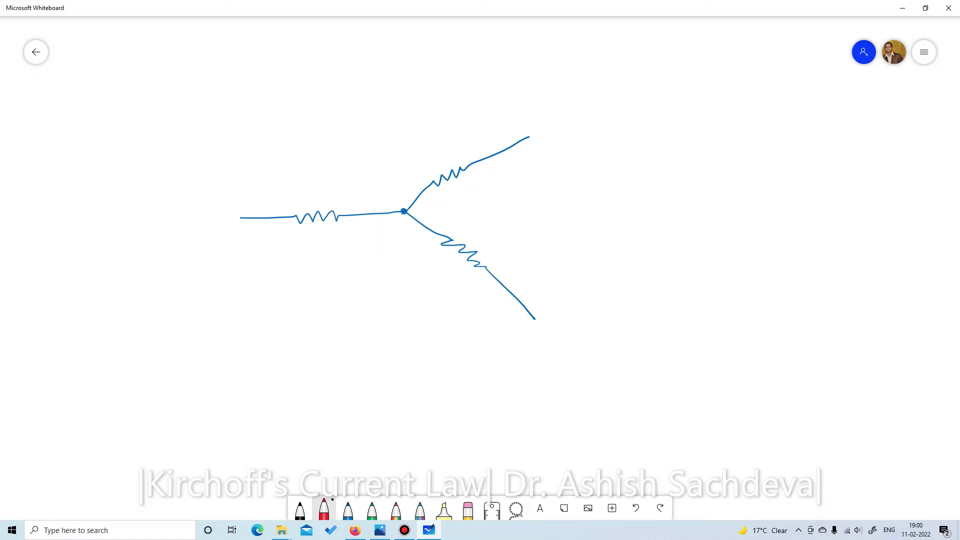
{"action": "left_click_drag", "start_coordinate": [311, 185], "coordinate": [312, 198]}
{"action": "left_click_drag", "start_coordinate": [311, 185], "coordinate": [322, 196]}
{"action": "left_click_drag", "start_coordinate": [328, 189], "coordinate": [330, 197]}
{"action": "left_click_drag", "start_coordinate": [435, 150], "coordinate": [436, 164]}
{"action": "left_click_drag", "start_coordinate": [436, 151], "coordinate": [447, 160]}
{"action": "left_click_drag", "start_coordinate": [451, 154], "coordinate": [466, 155]}
{"action": "left_click_drag", "start_coordinate": [474, 221], "coordinate": [475, 241]}
{"action": "left_click_drag", "start_coordinate": [475, 223], "coordinate": [488, 240]}
{"action": "left_click_drag", "start_coordinate": [491, 228], "coordinate": [490, 244]}
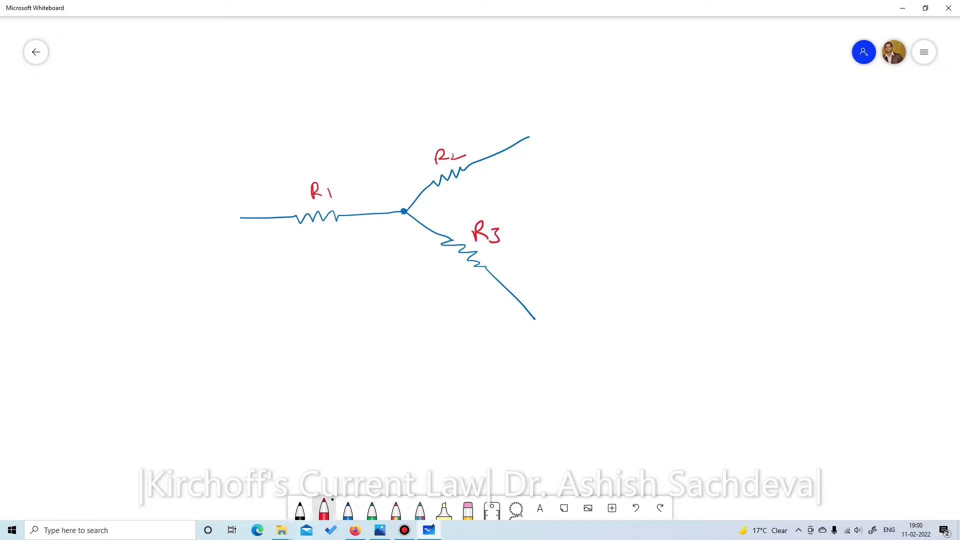
Add green current arrows beside the node, labelled I1 on the R1 branch, I2 on the R3 branch and I3 on the R2 branch.
{"action": "left_click", "coordinate": [372, 509]}
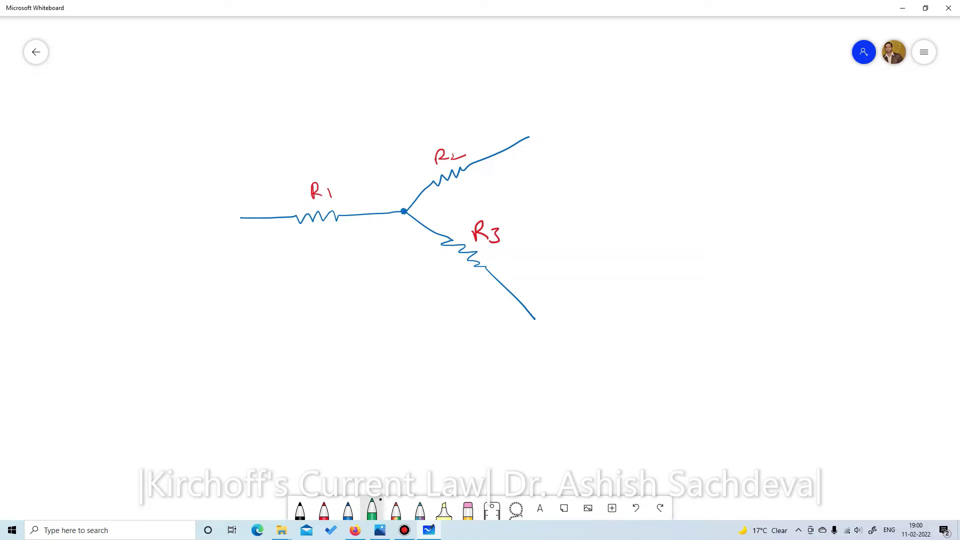
{"action": "mouse_move", "coordinate": [361, 205]}
{"action": "left_mouse_down"}
{"action": "mouse_move", "coordinate": [378, 245]}
{"action": "mouse_move", "coordinate": [421, 225]}
{"action": "mouse_move", "coordinate": [462, 222]}
{"action": "left_mouse_up"}
{"action": "mouse_move", "coordinate": [410, 188]}
{"action": "left_mouse_down"}
{"action": "mouse_move", "coordinate": [422, 192]}
{"action": "mouse_move", "coordinate": [417, 205]}
{"action": "left_mouse_up"}
{"action": "left_click_drag", "start_coordinate": [403, 170], "coordinate": [403, 184]}
{"action": "mouse_move", "coordinate": [393, 167]}
{"action": "left_mouse_down"}
{"action": "mouse_move", "coordinate": [409, 165]}
{"action": "mouse_move", "coordinate": [407, 183]}
{"action": "left_mouse_up"}
{"action": "left_click_drag", "start_coordinate": [411, 175], "coordinate": [413, 184]}
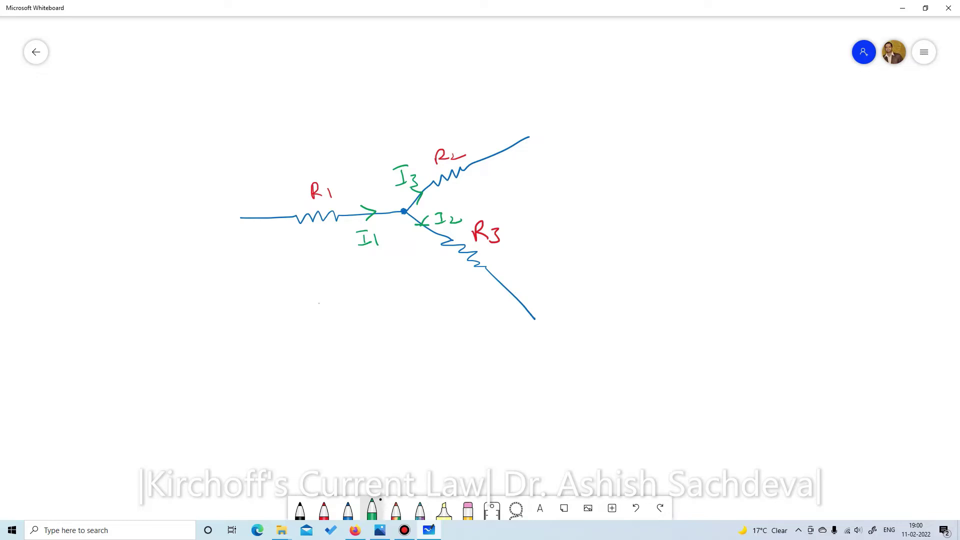
Write the equation I1 = I2 + I3 in green below the junction drawing.
{"action": "left_click_drag", "start_coordinate": [319, 301], "coordinate": [318, 321]}
{"action": "mouse_move", "coordinate": [314, 303]}
{"action": "left_mouse_down"}
{"action": "mouse_move", "coordinate": [322, 301]}
{"action": "mouse_move", "coordinate": [335, 321]}
{"action": "left_mouse_up"}
{"action": "left_click_drag", "start_coordinate": [344, 310], "coordinate": [356, 312]}
{"action": "mouse_move", "coordinate": [367, 298]}
{"action": "left_mouse_down"}
{"action": "mouse_move", "coordinate": [370, 306]}
{"action": "mouse_move", "coordinate": [378, 292]}
{"action": "left_mouse_up"}
{"action": "left_click_drag", "start_coordinate": [363, 312], "coordinate": [405, 297]}
{"action": "mouse_move", "coordinate": [400, 294]}
{"action": "left_mouse_down"}
{"action": "mouse_move", "coordinate": [399, 306]}
{"action": "mouse_move", "coordinate": [414, 300]}
{"action": "left_mouse_up"}
{"action": "mouse_move", "coordinate": [404, 287]}
{"action": "left_mouse_down"}
{"action": "mouse_move", "coordinate": [421, 282]}
{"action": "mouse_move", "coordinate": [419, 298]}
{"action": "left_mouse_up"}
{"action": "left_click_drag", "start_coordinate": [423, 293], "coordinate": [424, 303]}
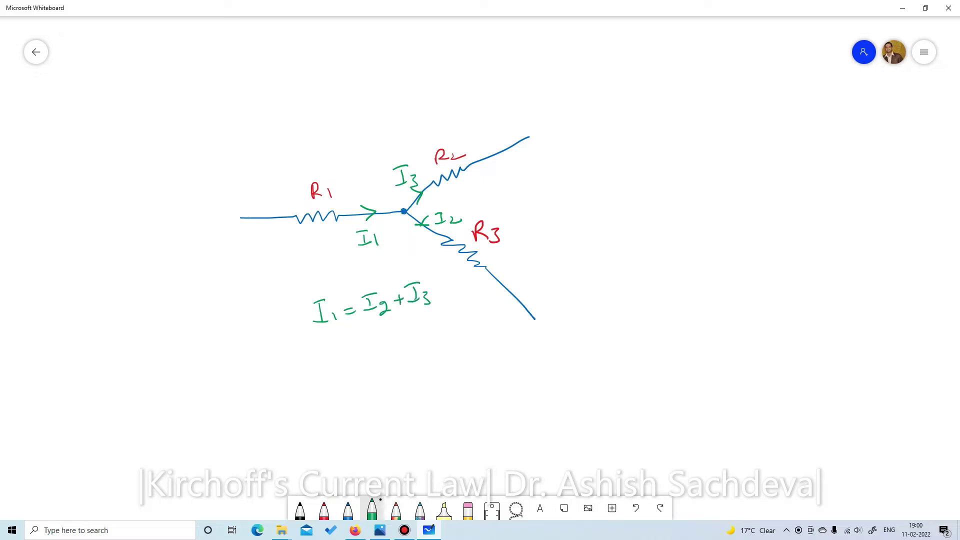
Draw a second blue three-branch junction beside the first, with a resistor on each branch and a dot at the node.
{"action": "left_click", "coordinate": [348, 509]}
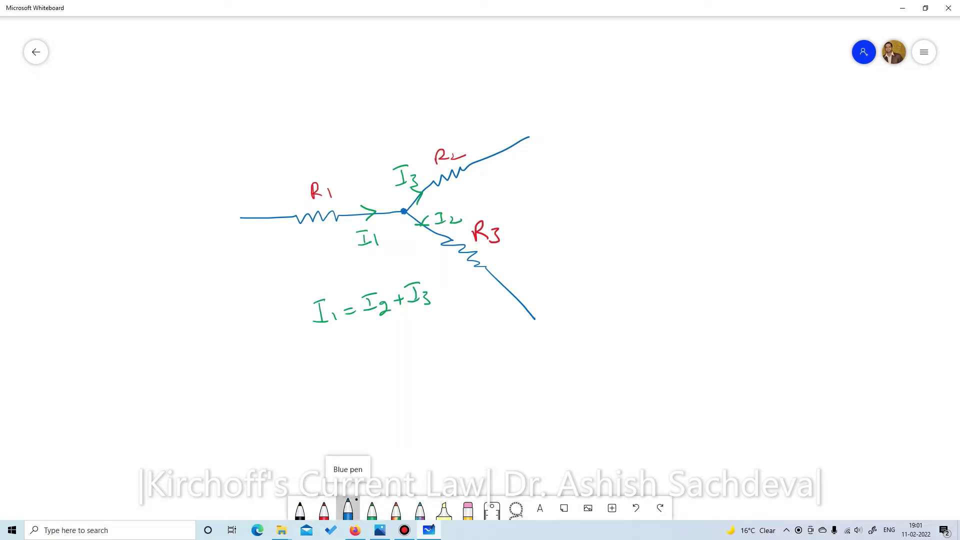
{"action": "mouse_move", "coordinate": [594, 223]}
{"action": "left_mouse_down"}
{"action": "mouse_move", "coordinate": [721, 219]}
{"action": "mouse_move", "coordinate": [748, 183]}
{"action": "mouse_move", "coordinate": [818, 157]}
{"action": "left_mouse_up"}
{"action": "left_click_drag", "start_coordinate": [721, 218], "coordinate": [819, 262]}
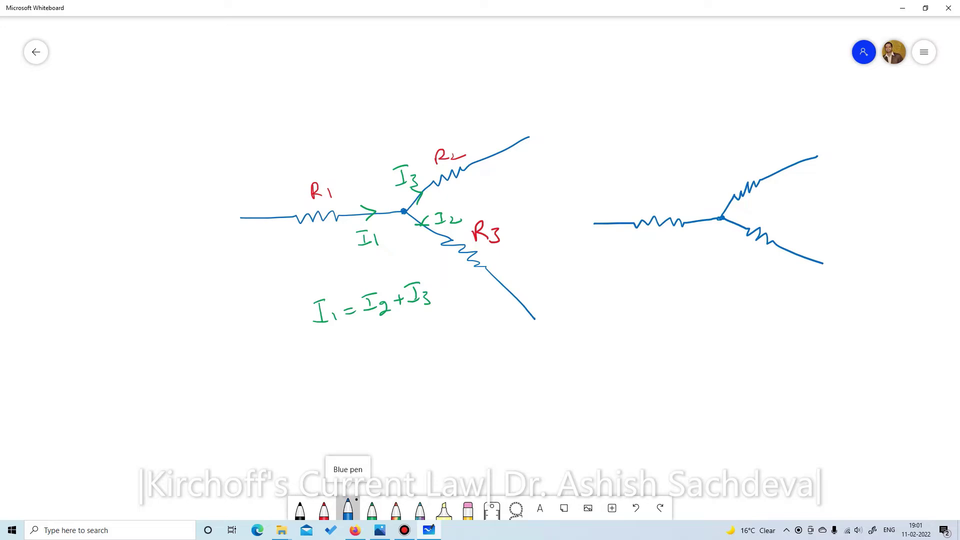
Add green current arrows at the second junction's node and label its resistors R1, R2 and R3.
{"action": "left_click", "coordinate": [372, 509]}
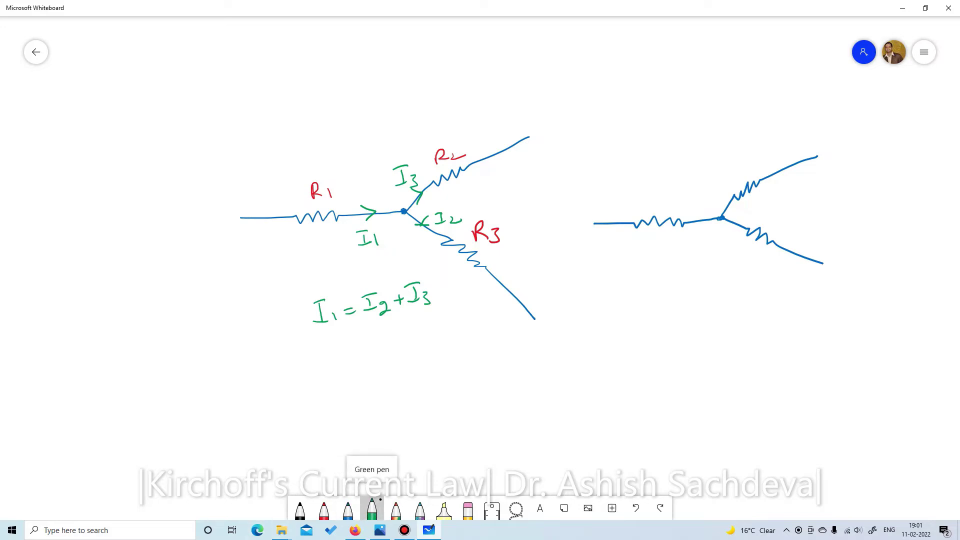
{"action": "mouse_move", "coordinate": [697, 214]}
{"action": "left_mouse_down"}
{"action": "mouse_move", "coordinate": [705, 220]}
{"action": "mouse_move", "coordinate": [697, 228]}
{"action": "mouse_move", "coordinate": [729, 231]}
{"action": "mouse_move", "coordinate": [732, 218]}
{"action": "left_mouse_up"}
{"action": "mouse_move", "coordinate": [646, 192]}
{"action": "left_mouse_down"}
{"action": "mouse_move", "coordinate": [645, 204]}
{"action": "mouse_move", "coordinate": [670, 214]}
{"action": "left_mouse_up"}
{"action": "mouse_move", "coordinate": [731, 174]}
{"action": "left_mouse_down"}
{"action": "mouse_move", "coordinate": [731, 182]}
{"action": "mouse_move", "coordinate": [752, 178]}
{"action": "left_mouse_up"}
{"action": "left_click_drag", "start_coordinate": [748, 246], "coordinate": [760, 265]}
{"action": "left_click", "coordinate": [763, 255]}
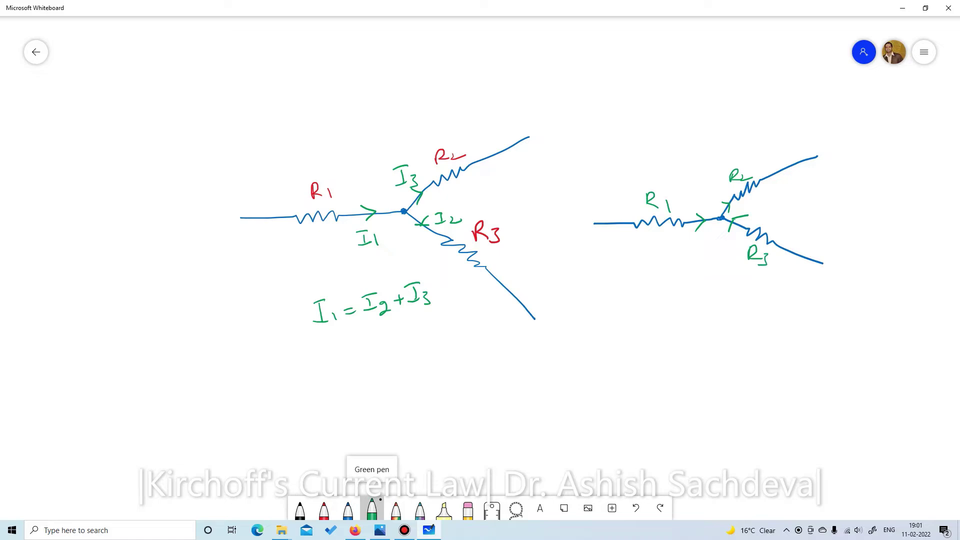
Label the second junction's currents in green as I1 on the R1 branch, I2 on the R3 branch and I3 on the R2 branch.
{"action": "left_click_drag", "start_coordinate": [682, 235], "coordinate": [693, 234]}
{"action": "left_click_drag", "start_coordinate": [687, 235], "coordinate": [695, 250]}
{"action": "left_click_drag", "start_coordinate": [700, 242], "coordinate": [700, 253]}
{"action": "left_click_drag", "start_coordinate": [759, 209], "coordinate": [757, 217]}
{"action": "mouse_move", "coordinate": [751, 207]}
{"action": "left_mouse_down"}
{"action": "mouse_move", "coordinate": [764, 206]}
{"action": "mouse_move", "coordinate": [760, 218]}
{"action": "left_mouse_up"}
{"action": "left_click_drag", "start_coordinate": [766, 215], "coordinate": [778, 218]}
{"action": "mouse_move", "coordinate": [709, 181]}
{"action": "left_mouse_down"}
{"action": "mouse_move", "coordinate": [709, 192]}
{"action": "mouse_move", "coordinate": [717, 180]}
{"action": "left_mouse_up"}
{"action": "left_click_drag", "start_coordinate": [704, 196], "coordinate": [716, 200]}
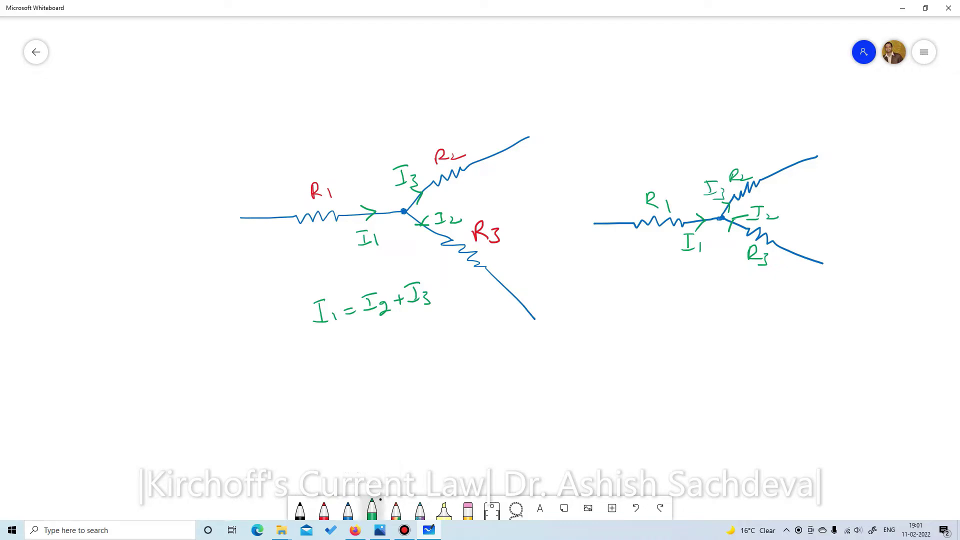
Write the equation I3 = I1 + I2 in red below the second junction.
{"action": "left_click", "coordinate": [324, 509]}
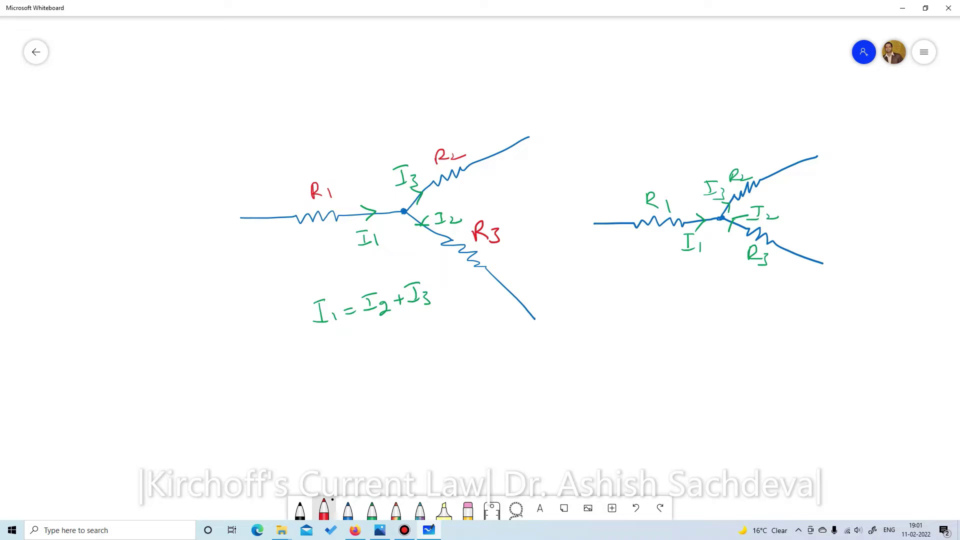
{"action": "mouse_move", "coordinate": [663, 296]}
{"action": "left_mouse_down"}
{"action": "mouse_move", "coordinate": [661, 310]}
{"action": "mouse_move", "coordinate": [669, 292]}
{"action": "left_mouse_up"}
{"action": "left_click_drag", "start_coordinate": [649, 314], "coordinate": [722, 308]}
{"action": "mouse_move", "coordinate": [733, 300]}
{"action": "left_mouse_down"}
{"action": "mouse_move", "coordinate": [743, 298]}
{"action": "mouse_move", "coordinate": [740, 306]}
{"action": "left_mouse_up"}
{"action": "mouse_move", "coordinate": [752, 291]}
{"action": "left_mouse_down"}
{"action": "mouse_move", "coordinate": [756, 299]}
{"action": "mouse_move", "coordinate": [760, 287]}
{"action": "left_mouse_up"}
{"action": "left_click_drag", "start_coordinate": [748, 303], "coordinate": [762, 300]}
{"action": "left_click_drag", "start_coordinate": [764, 298], "coordinate": [776, 305]}
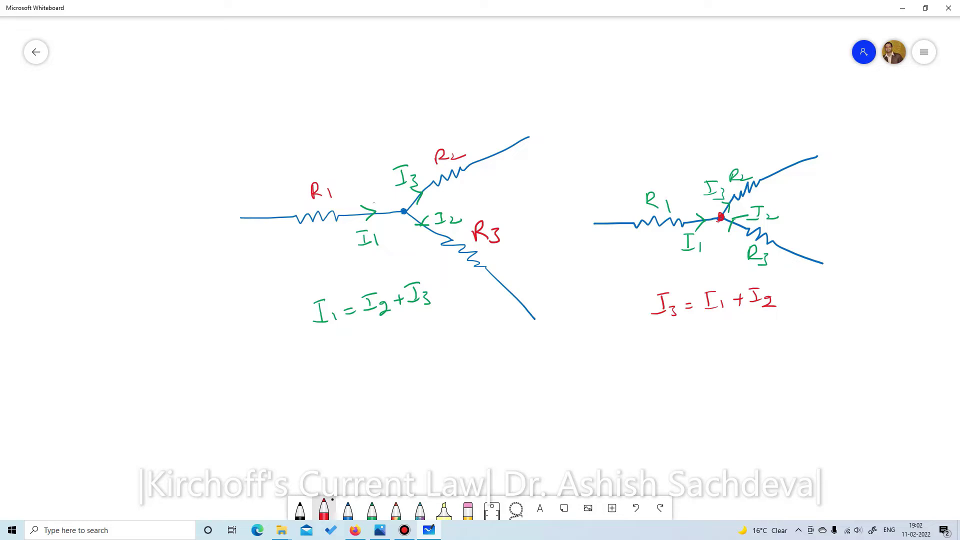
Circle the first junction's three current arrows in red and underline both sides of its equation I1 = I2 + I3.
{"action": "mouse_move", "coordinate": [371, 199]}
{"action": "left_mouse_down"}
{"action": "mouse_move", "coordinate": [362, 226]}
{"action": "mouse_move", "coordinate": [371, 199]}
{"action": "mouse_move", "coordinate": [424, 200]}
{"action": "mouse_move", "coordinate": [409, 179]}
{"action": "mouse_move", "coordinate": [424, 228]}
{"action": "mouse_move", "coordinate": [417, 211]}
{"action": "left_mouse_up"}
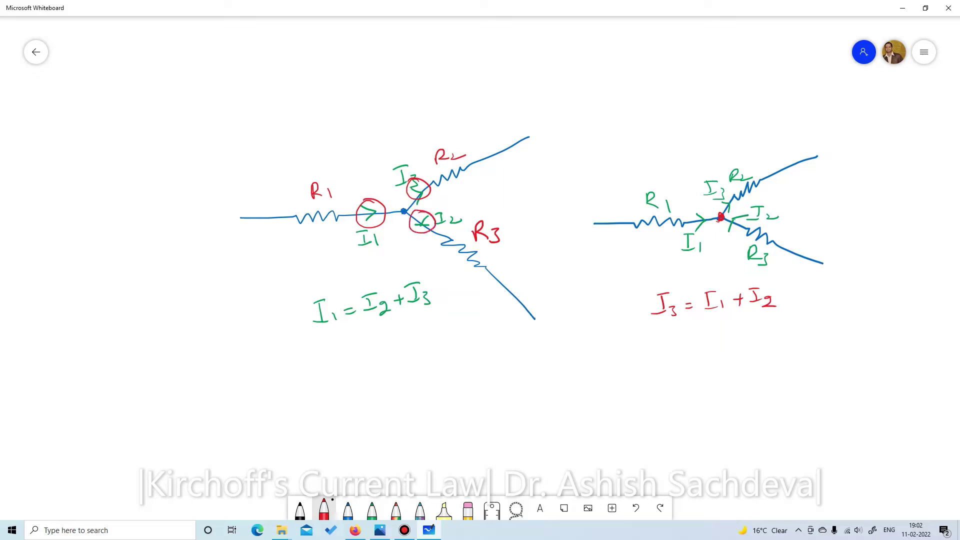
{"action": "left_click_drag", "start_coordinate": [368, 324], "coordinate": [453, 310]}
{"action": "left_click_drag", "start_coordinate": [306, 328], "coordinate": [342, 323]}
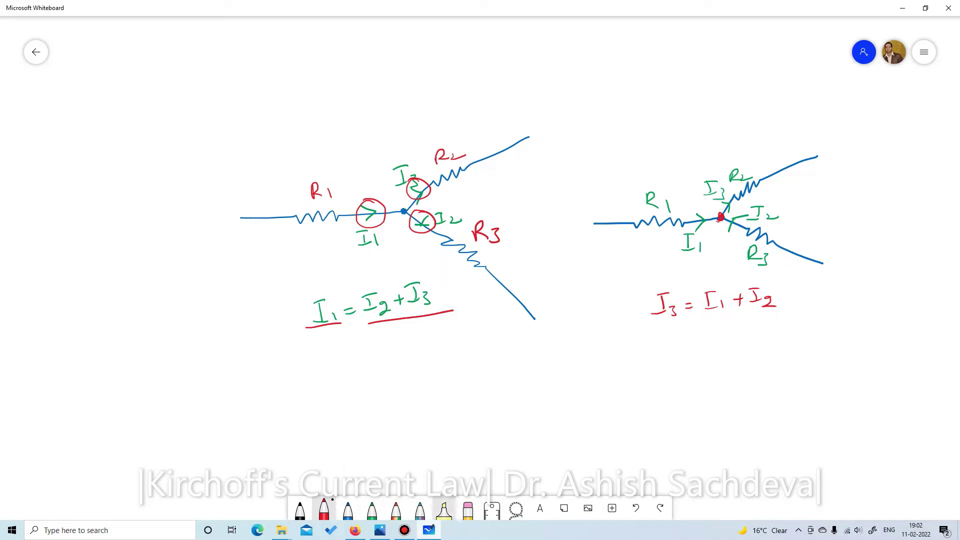
Clear the entire whiteboard canvas.
{"action": "left_click", "coordinate": [443, 508]}
{"action": "left_click", "coordinate": [468, 509]}
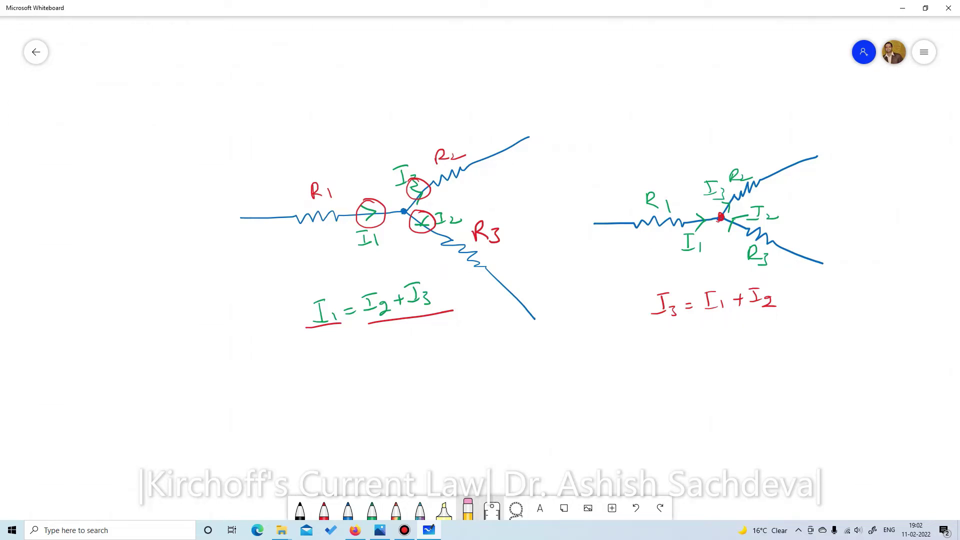
{"action": "left_click", "coordinate": [468, 508]}
{"action": "left_click", "coordinate": [495, 485]}
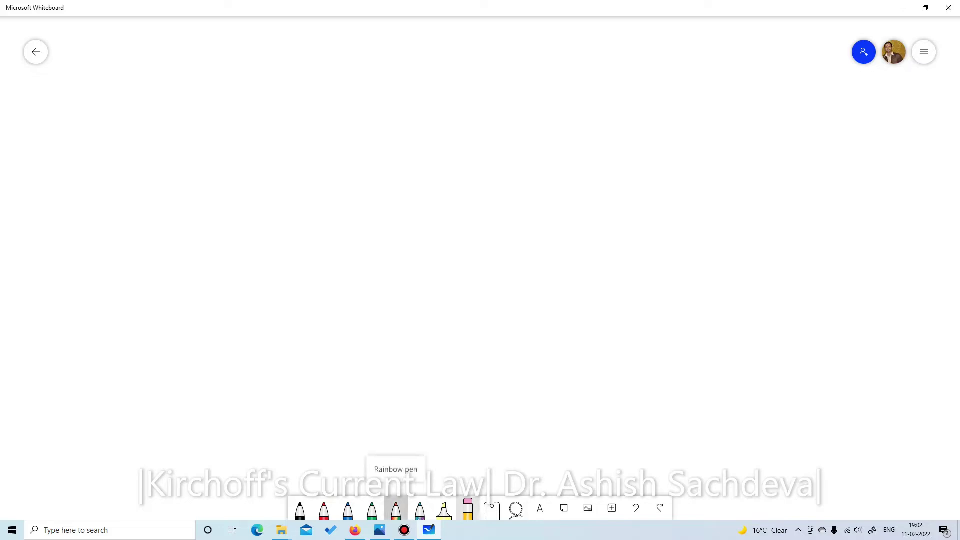
Draw a vertical battery symbol with the rainbow pen and label it 9V.
{"action": "left_click", "coordinate": [395, 509]}
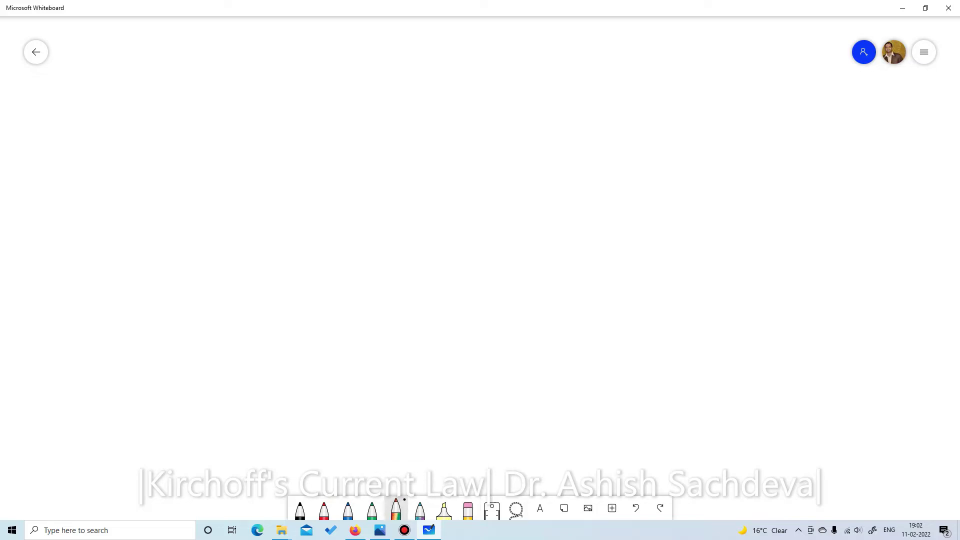
{"action": "left_click_drag", "start_coordinate": [207, 182], "coordinate": [209, 203]}
{"action": "mouse_move", "coordinate": [195, 220]}
{"action": "left_mouse_down"}
{"action": "mouse_move", "coordinate": [230, 215]}
{"action": "mouse_move", "coordinate": [217, 259]}
{"action": "left_mouse_up"}
{"action": "left_click_drag", "start_coordinate": [178, 218], "coordinate": [181, 228]}
{"action": "left_click_drag", "start_coordinate": [184, 214], "coordinate": [191, 214]}
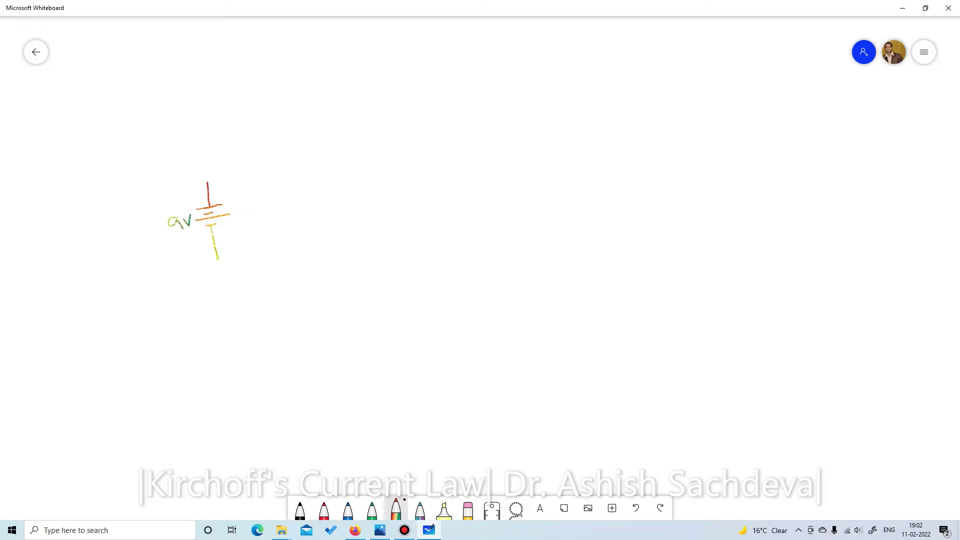
Draw a top wire with resistor R1 from the battery to a node and a downward branch with resistor R2, labelling both.
{"action": "left_click_drag", "start_coordinate": [205, 176], "coordinate": [328, 165]}
{"action": "mouse_move", "coordinate": [265, 144]}
{"action": "left_mouse_down"}
{"action": "mouse_move", "coordinate": [265, 157]}
{"action": "mouse_move", "coordinate": [278, 161]}
{"action": "mouse_move", "coordinate": [352, 164]}
{"action": "mouse_move", "coordinate": [354, 229]}
{"action": "left_mouse_up"}
{"action": "left_click_drag", "start_coordinate": [358, 256], "coordinate": [360, 269]}
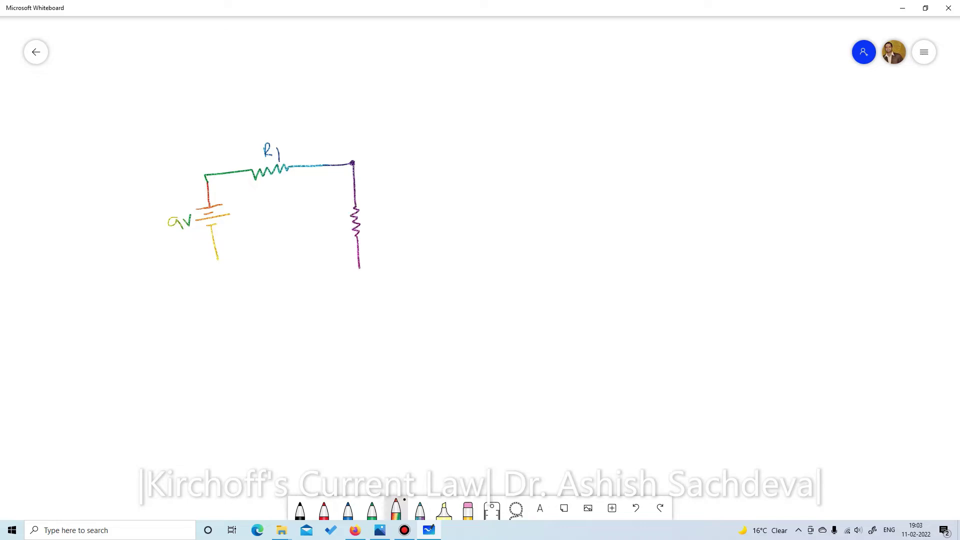
{"action": "mouse_move", "coordinate": [322, 218]}
{"action": "left_mouse_down"}
{"action": "mouse_move", "coordinate": [324, 235]}
{"action": "mouse_move", "coordinate": [334, 234]}
{"action": "left_mouse_up"}
{"action": "mouse_move", "coordinate": [333, 227]}
{"action": "left_mouse_down"}
{"action": "mouse_move", "coordinate": [337, 238]}
{"action": "mouse_move", "coordinate": [349, 232]}
{"action": "left_mouse_up"}
Extend the top wire from the node through resistor R3 and draw a downward branch with resistor R4, labelling both.
{"action": "left_click_drag", "start_coordinate": [356, 162], "coordinate": [522, 154]}
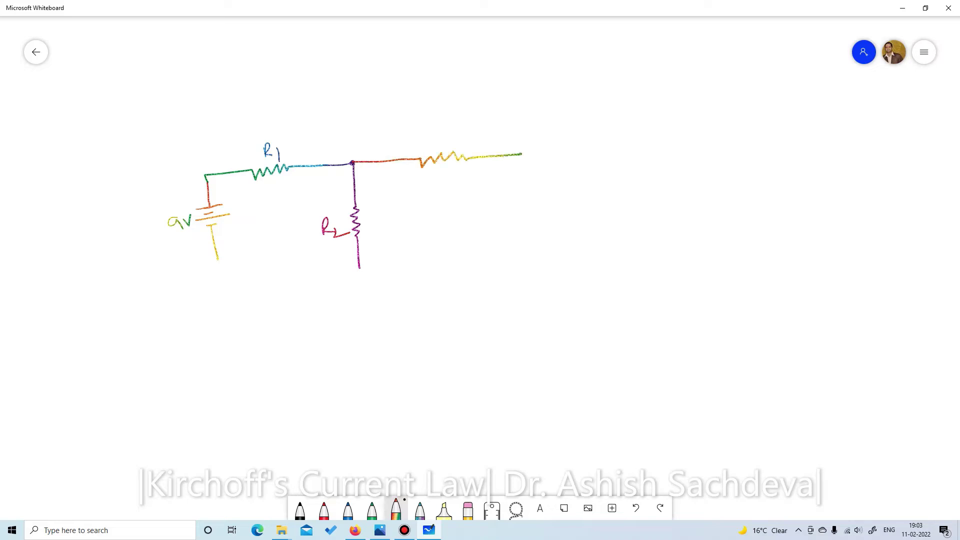
{"action": "mouse_move", "coordinate": [434, 131]}
{"action": "left_mouse_down"}
{"action": "mouse_move", "coordinate": [434, 144]}
{"action": "mouse_move", "coordinate": [450, 148]}
{"action": "left_mouse_up"}
{"action": "left_click_drag", "start_coordinate": [529, 154], "coordinate": [532, 254]}
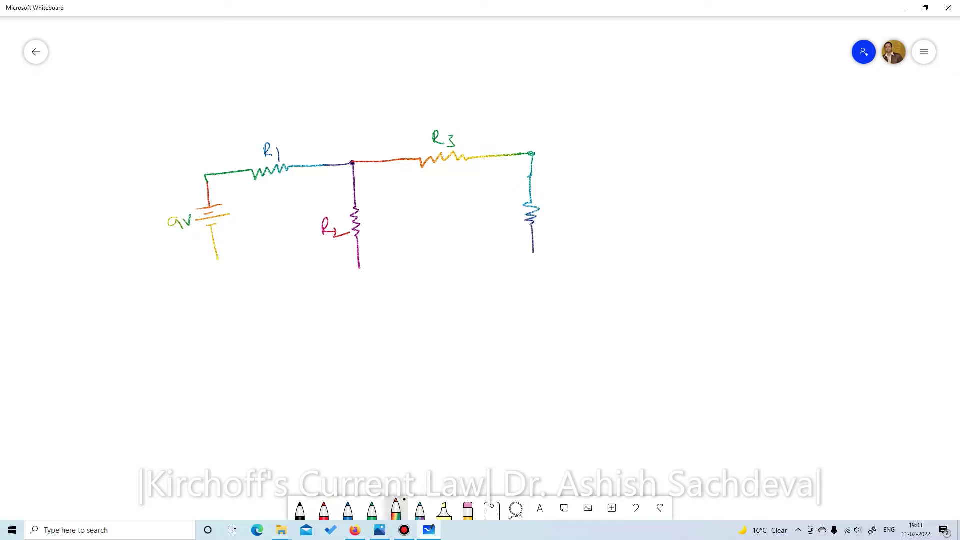
{"action": "mouse_move", "coordinate": [551, 204]}
{"action": "left_mouse_down"}
{"action": "mouse_move", "coordinate": [550, 220]}
{"action": "mouse_move", "coordinate": [567, 229]}
{"action": "left_mouse_up"}
Close the circuit with a bottom return wire, dot the nodes under R2 and R4, and mark the battery's polarity.
{"action": "mouse_move", "coordinate": [216, 256]}
{"action": "left_mouse_down"}
{"action": "mouse_move", "coordinate": [223, 274]}
{"action": "mouse_move", "coordinate": [540, 247]}
{"action": "left_mouse_up"}
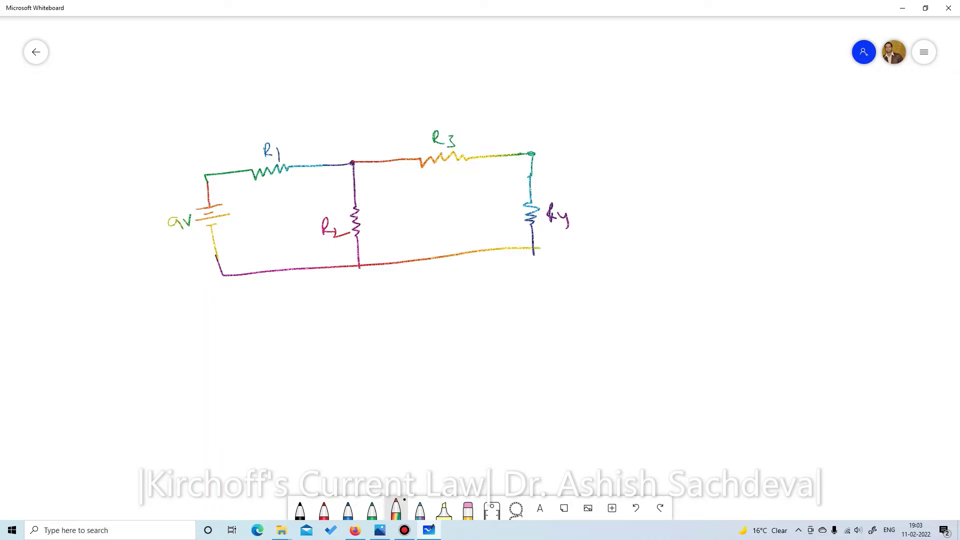
{"action": "left_click", "coordinate": [359, 265]}
{"action": "left_click", "coordinate": [531, 248]}
{"action": "mouse_move", "coordinate": [189, 200]}
{"action": "left_mouse_down"}
{"action": "mouse_move", "coordinate": [199, 198]}
{"action": "mouse_move", "coordinate": [196, 208]}
{"action": "left_mouse_up"}
Add red current arrows labelled I1 after R1, I2 above R2, I3 before R3 and I4 above R4.
{"action": "left_click", "coordinate": [324, 510]}
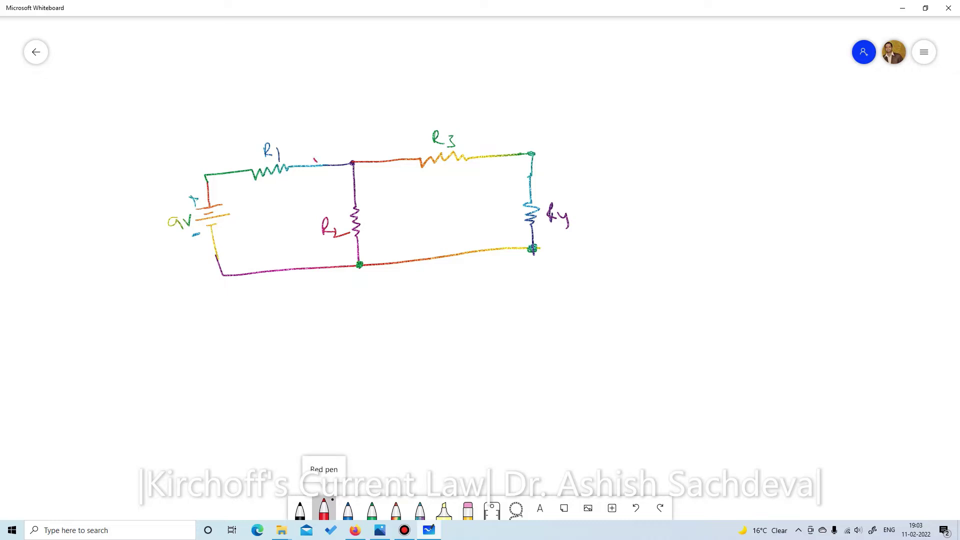
{"action": "mouse_move", "coordinate": [316, 161]}
{"action": "left_mouse_down"}
{"action": "mouse_move", "coordinate": [316, 171]}
{"action": "mouse_move", "coordinate": [320, 150]}
{"action": "left_mouse_up"}
{"action": "left_click_drag", "start_coordinate": [391, 160], "coordinate": [385, 166]}
{"action": "left_click_drag", "start_coordinate": [393, 132], "coordinate": [399, 143]}
{"action": "left_click_drag", "start_coordinate": [400, 139], "coordinate": [406, 146]}
{"action": "left_click_drag", "start_coordinate": [351, 190], "coordinate": [365, 202]}
{"action": "left_click_drag", "start_coordinate": [362, 193], "coordinate": [374, 200]}
{"action": "left_click_drag", "start_coordinate": [378, 197], "coordinate": [383, 205]}
{"action": "left_click_drag", "start_coordinate": [400, 138], "coordinate": [401, 154]}
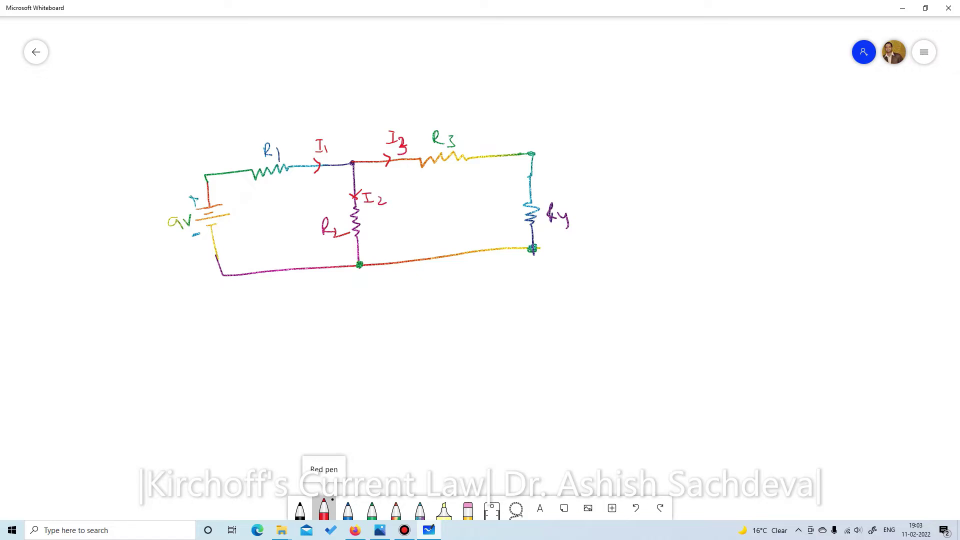
{"action": "left_click_drag", "start_coordinate": [531, 184], "coordinate": [557, 169]}
{"action": "mouse_move", "coordinate": [551, 170]}
{"action": "left_mouse_down"}
{"action": "mouse_move", "coordinate": [550, 187]}
{"action": "mouse_move", "coordinate": [570, 191]}
{"action": "left_mouse_up"}
Mark the junction of R1, R2 and R3 as node Y in red, and write an underlined heading "at node y" below the circuit.
{"action": "left_click", "coordinate": [353, 163]}
{"action": "left_click_drag", "start_coordinate": [360, 142], "coordinate": [354, 152]}
{"action": "left_click_drag", "start_coordinate": [288, 311], "coordinate": [340, 298]}
{"action": "mouse_move", "coordinate": [346, 292]}
{"action": "left_mouse_down"}
{"action": "mouse_move", "coordinate": [346, 302]}
{"action": "mouse_move", "coordinate": [359, 295]}
{"action": "mouse_move", "coordinate": [344, 302]}
{"action": "mouse_move", "coordinate": [374, 318]}
{"action": "mouse_move", "coordinate": [284, 333]}
{"action": "left_mouse_up"}
Write the node equation I1 = I2 + I3 in red under the "at node y" heading.
{"action": "left_click_drag", "start_coordinate": [342, 344], "coordinate": [348, 343]}
{"action": "mouse_move", "coordinate": [345, 344]}
{"action": "left_mouse_down"}
{"action": "mouse_move", "coordinate": [346, 355]}
{"action": "mouse_move", "coordinate": [368, 341]}
{"action": "left_mouse_up"}
{"action": "left_click_drag", "start_coordinate": [363, 348], "coordinate": [392, 348]}
{"action": "left_click_drag", "start_coordinate": [384, 334], "coordinate": [403, 344]}
{"action": "left_click_drag", "start_coordinate": [406, 337], "coordinate": [416, 345]}
{"action": "mouse_move", "coordinate": [419, 332]}
{"action": "left_mouse_down"}
{"action": "mouse_move", "coordinate": [428, 330]}
{"action": "mouse_move", "coordinate": [421, 335]}
{"action": "left_mouse_up"}
{"action": "mouse_move", "coordinate": [435, 326]}
{"action": "left_mouse_down"}
{"action": "mouse_move", "coordinate": [439, 334]}
{"action": "mouse_move", "coordinate": [439, 320]}
{"action": "left_mouse_up"}
{"action": "left_click_drag", "start_coordinate": [432, 338], "coordinate": [448, 338]}
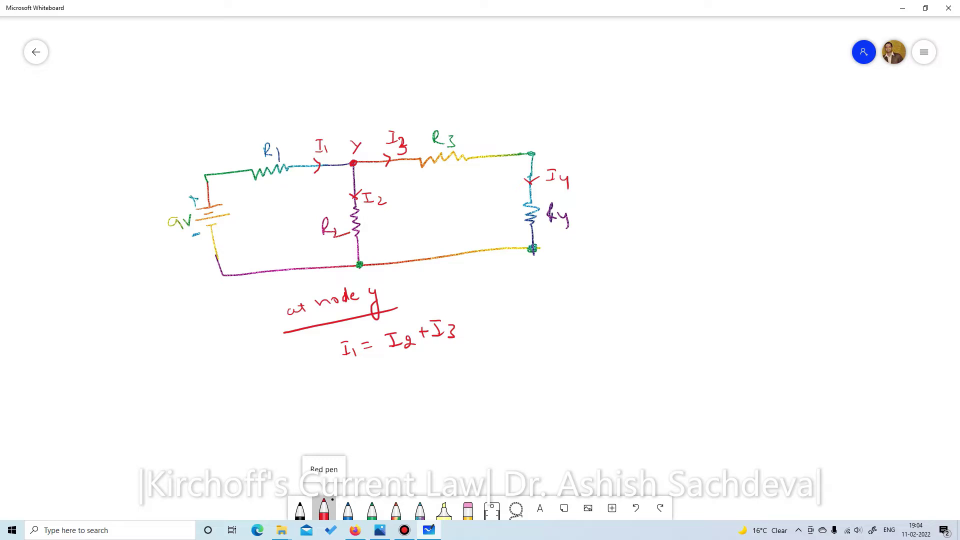
Write "& I3 = I4" in red beside the node equation.
{"action": "mouse_move", "coordinate": [497, 318]}
{"action": "left_mouse_down"}
{"action": "mouse_move", "coordinate": [512, 312]}
{"action": "mouse_move", "coordinate": [507, 331]}
{"action": "mouse_move", "coordinate": [537, 327]}
{"action": "left_mouse_up"}
{"action": "mouse_move", "coordinate": [528, 313]}
{"action": "left_mouse_down"}
{"action": "mouse_move", "coordinate": [540, 311]}
{"action": "mouse_move", "coordinate": [542, 325]}
{"action": "left_mouse_up"}
{"action": "mouse_move", "coordinate": [547, 321]}
{"action": "left_mouse_down"}
{"action": "mouse_move", "coordinate": [546, 329]}
{"action": "mouse_move", "coordinate": [570, 314]}
{"action": "left_mouse_up"}
{"action": "left_click_drag", "start_coordinate": [565, 318], "coordinate": [571, 318]}
{"action": "mouse_move", "coordinate": [583, 307]}
{"action": "left_mouse_down"}
{"action": "mouse_move", "coordinate": [594, 303]}
{"action": "mouse_move", "coordinate": [588, 317]}
{"action": "left_mouse_up"}
{"action": "left_click_drag", "start_coordinate": [583, 318], "coordinate": [594, 316]}
{"action": "left_click_drag", "start_coordinate": [599, 312], "coordinate": [606, 327]}
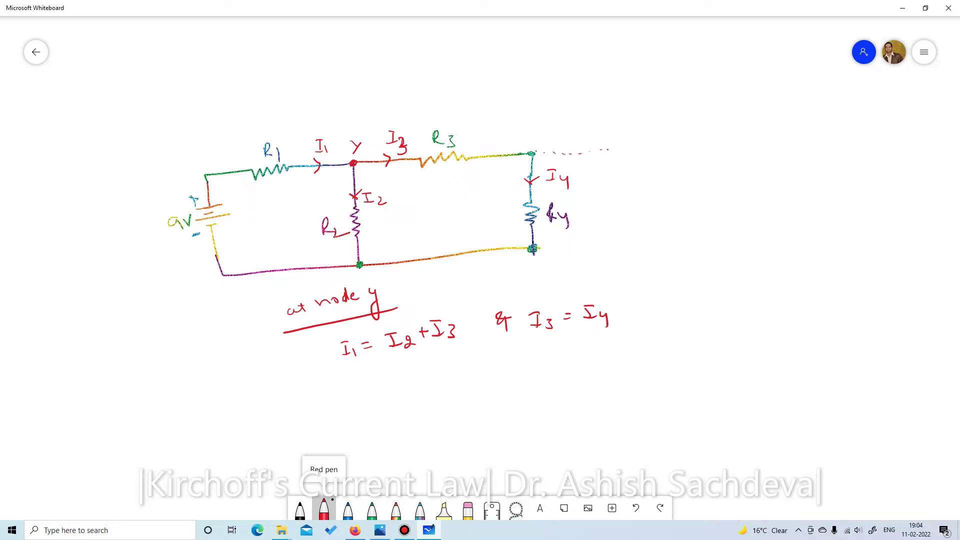
Add a red arrow on the wire after R3 and write I1 = I2 + I4 below the first node equation.
{"action": "left_click_drag", "start_coordinate": [498, 148], "coordinate": [500, 155]}
{"action": "left_click_drag", "start_coordinate": [351, 380], "coordinate": [360, 380]}
{"action": "mouse_move", "coordinate": [409, 359]}
{"action": "left_mouse_down"}
{"action": "mouse_move", "coordinate": [407, 367]}
{"action": "mouse_move", "coordinate": [412, 358]}
{"action": "left_mouse_up"}
{"action": "left_click_drag", "start_coordinate": [404, 370], "coordinate": [442, 359]}
{"action": "mouse_move", "coordinate": [438, 356]}
{"action": "left_mouse_down"}
{"action": "mouse_move", "coordinate": [438, 366]}
{"action": "mouse_move", "coordinate": [447, 361]}
{"action": "left_mouse_up"}
{"action": "left_click_drag", "start_coordinate": [453, 351], "coordinate": [465, 361]}
{"action": "left_click_drag", "start_coordinate": [468, 356], "coordinate": [476, 371]}
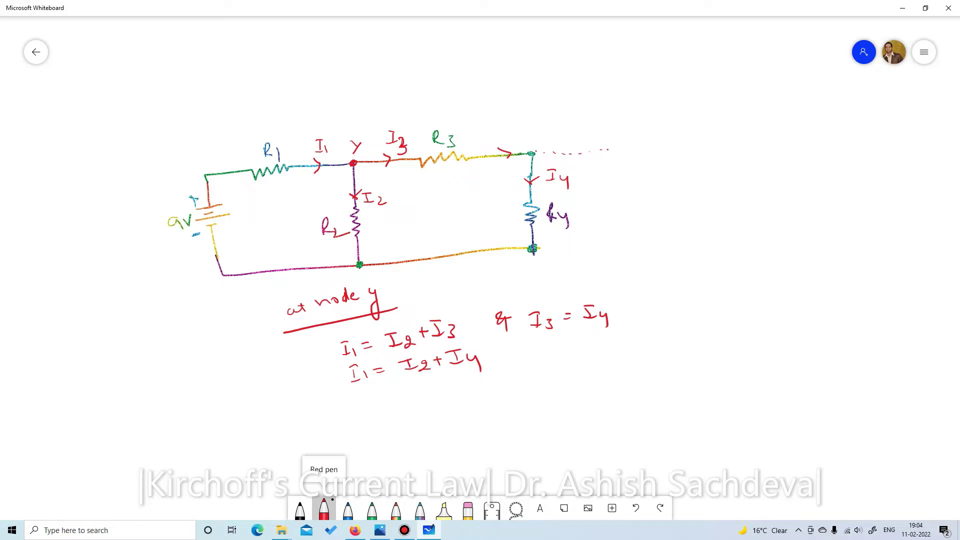
Delete the wire stroke containing the R1 resistor between the battery and node Y.
{"action": "left_click", "coordinate": [468, 509]}
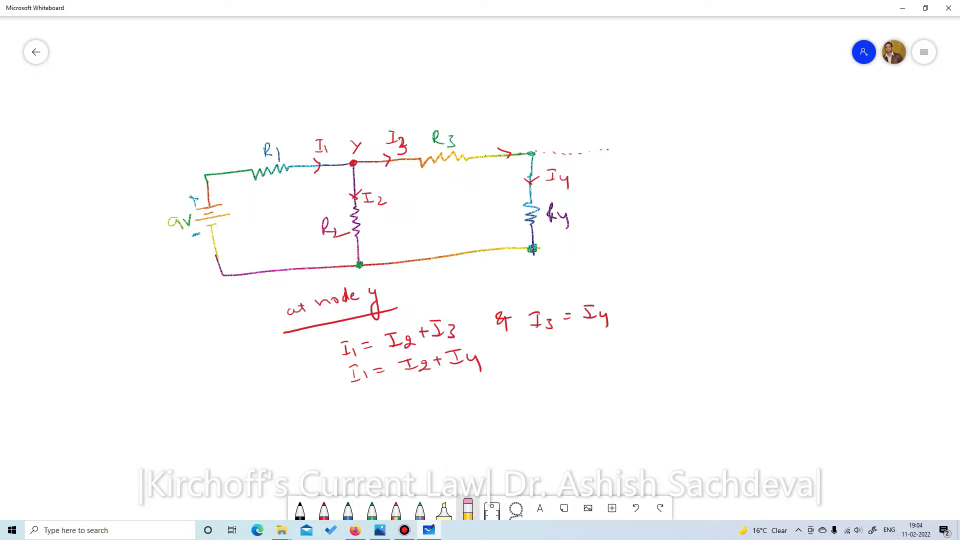
{"action": "left_click", "coordinate": [270, 171]}
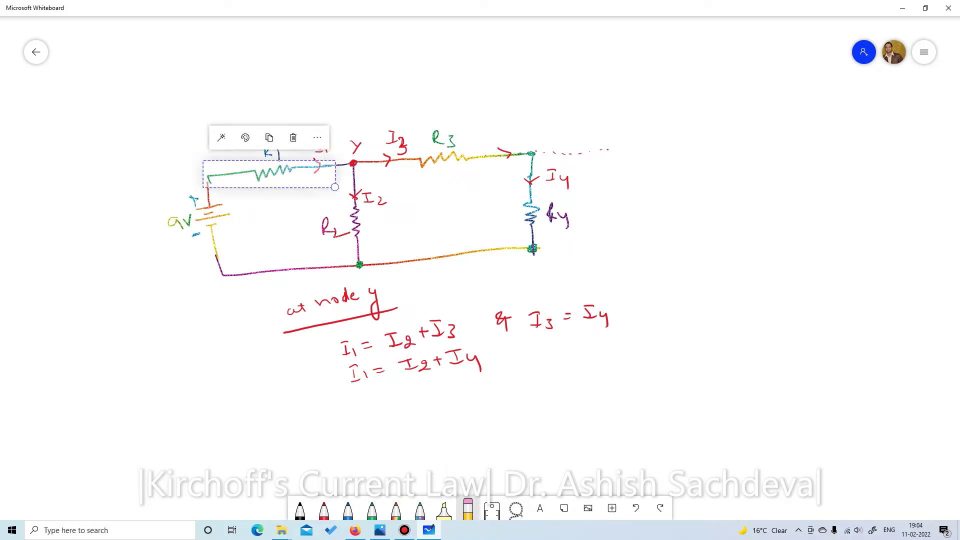
{"action": "mouse_move", "coordinate": [334, 187]}
{"action": "left_mouse_down"}
{"action": "mouse_move", "coordinate": [329, 203]}
{"action": "mouse_move", "coordinate": [332, 187]}
{"action": "left_mouse_up"}
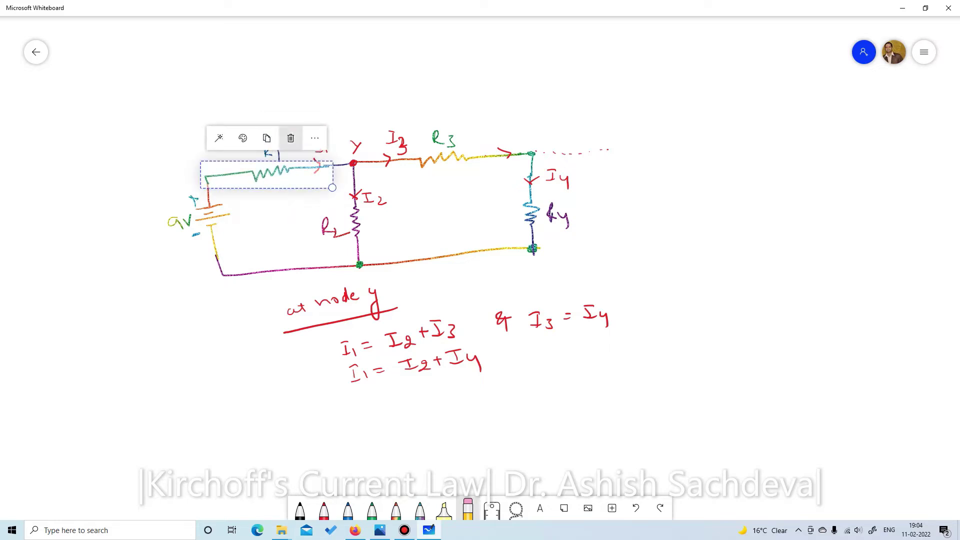
{"action": "left_click", "coordinate": [314, 138]}
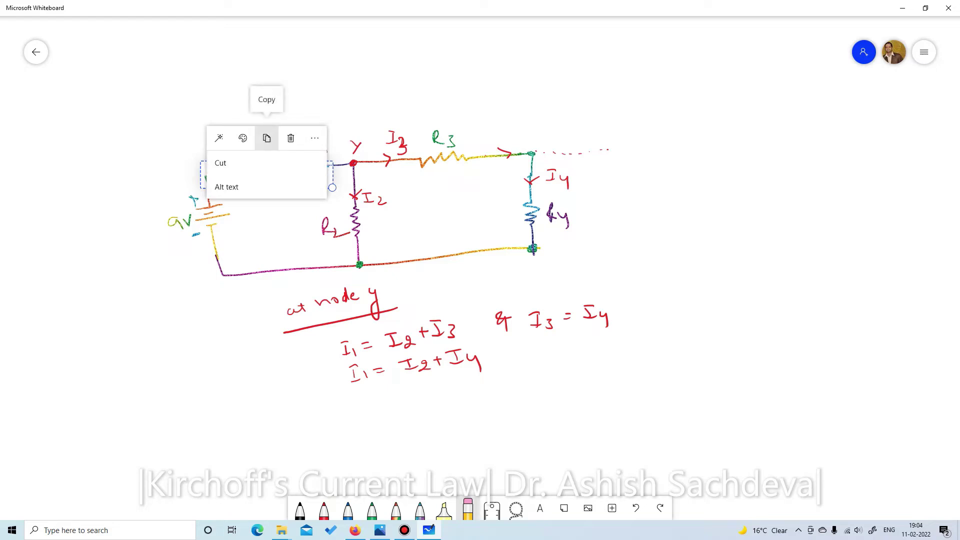
{"action": "left_click", "coordinate": [290, 138]}
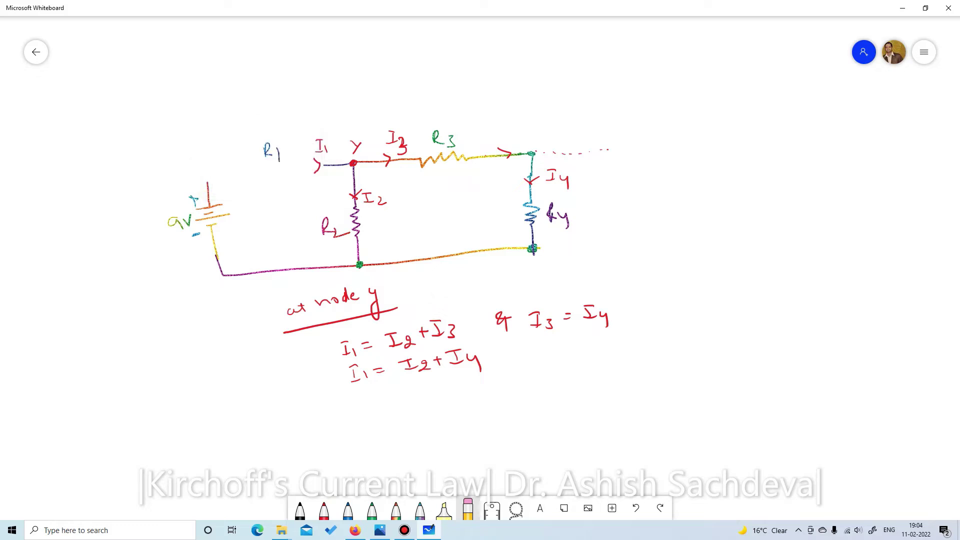
Clear the remaining circuit, current labels and node equations from the whiteboard.
{"action": "left_click", "coordinate": [319, 159]}
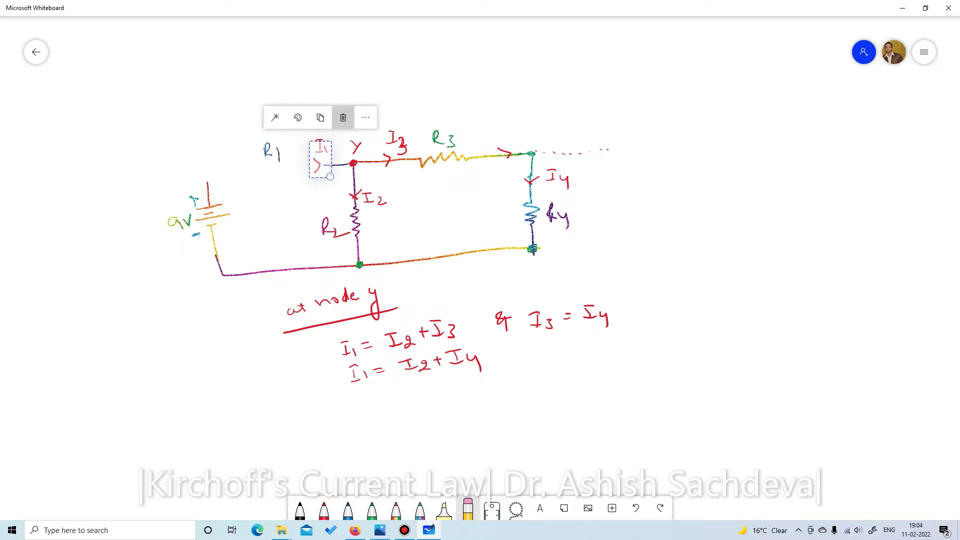
{"action": "left_click", "coordinate": [343, 117]}
{"action": "left_click_drag", "start_coordinate": [345, 125], "coordinate": [575, 261]}
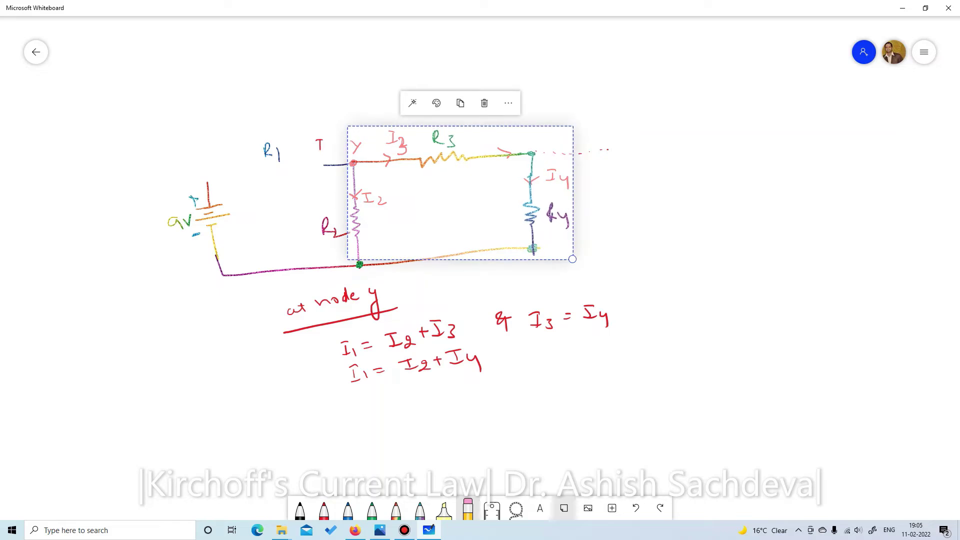
{"action": "left_click", "coordinate": [468, 509]}
{"action": "left_click", "coordinate": [500, 484]}
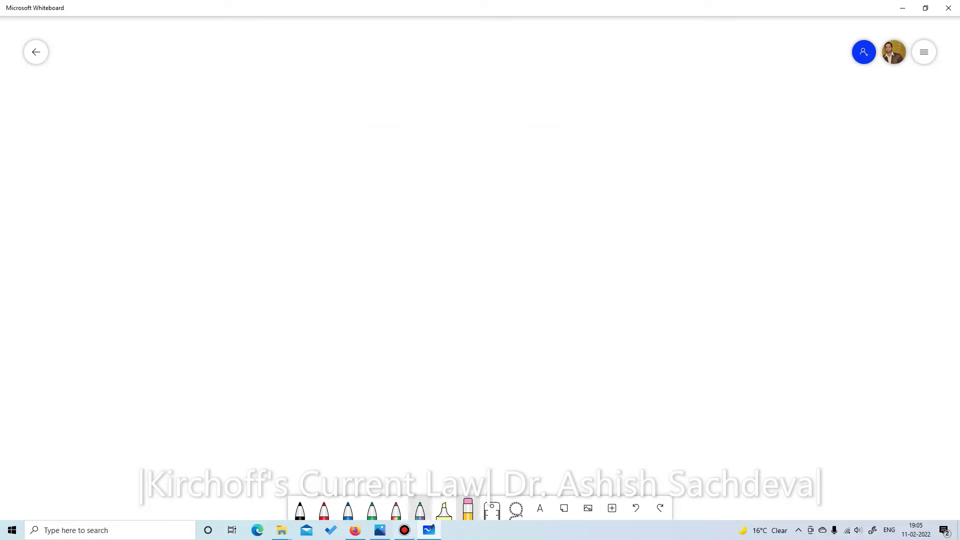
Draw a green battery wired to a circled ammeter A1, with + and − polarity marks beside the ammeter.
{"action": "left_click", "coordinate": [372, 508]}
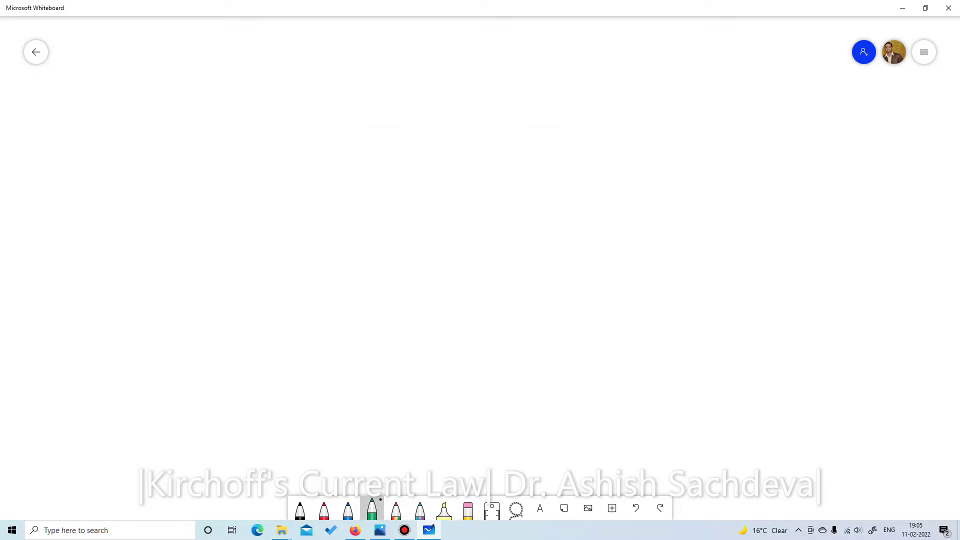
{"action": "left_click_drag", "start_coordinate": [198, 185], "coordinate": [245, 181]}
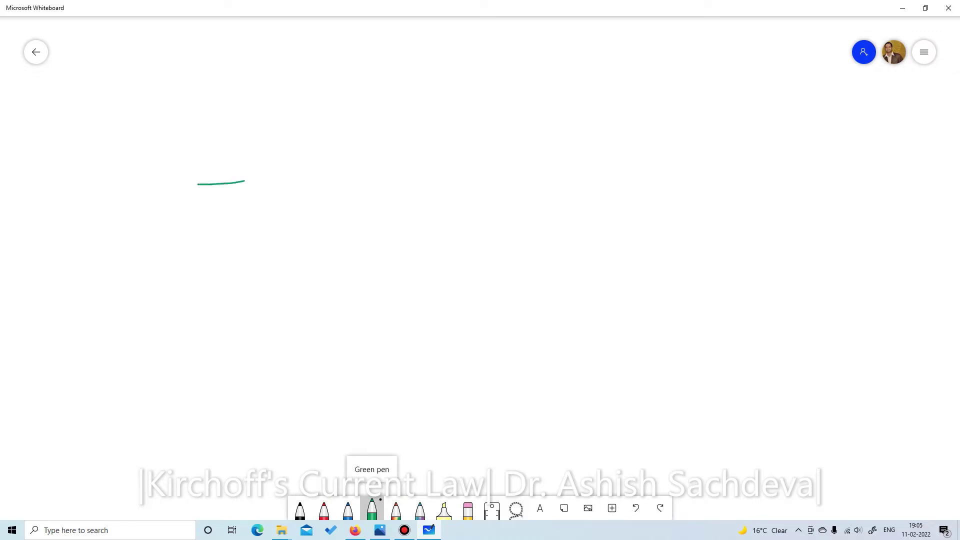
{"action": "mouse_move", "coordinate": [198, 184]}
{"action": "left_mouse_down"}
{"action": "mouse_move", "coordinate": [201, 211]}
{"action": "mouse_move", "coordinate": [214, 208]}
{"action": "mouse_move", "coordinate": [208, 263]}
{"action": "left_mouse_up"}
{"action": "mouse_move", "coordinate": [255, 170]}
{"action": "left_mouse_down"}
{"action": "mouse_move", "coordinate": [239, 196]}
{"action": "mouse_move", "coordinate": [267, 174]}
{"action": "mouse_move", "coordinate": [253, 171]}
{"action": "mouse_move", "coordinate": [253, 191]}
{"action": "left_mouse_up"}
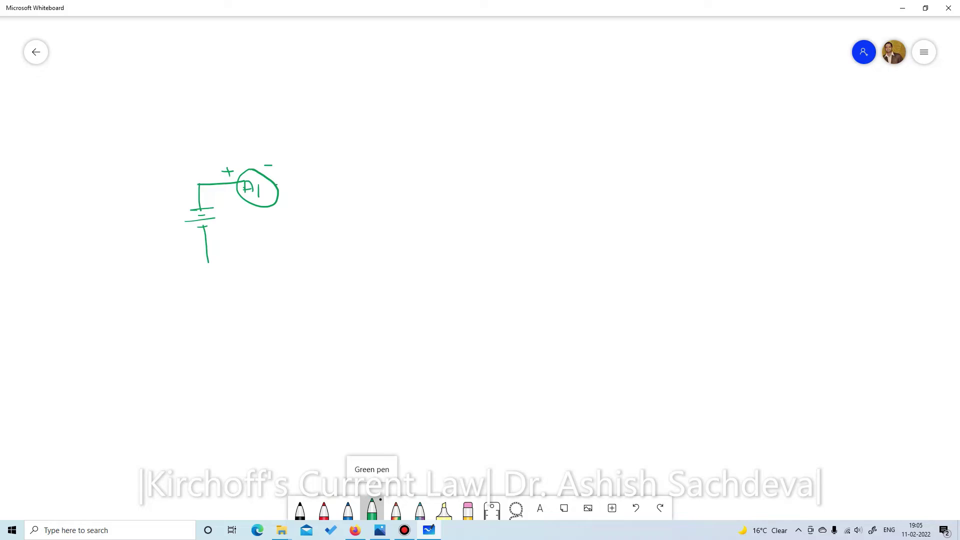
Complete the green loop with a series resistor, ammeter A2 marked + and −, a second resistor and a return wire to the battery.
{"action": "mouse_move", "coordinate": [276, 184]}
{"action": "left_mouse_down"}
{"action": "mouse_move", "coordinate": [399, 171]}
{"action": "mouse_move", "coordinate": [393, 195]}
{"action": "mouse_move", "coordinate": [418, 216]}
{"action": "mouse_move", "coordinate": [400, 192]}
{"action": "mouse_move", "coordinate": [399, 214]}
{"action": "mouse_move", "coordinate": [412, 213]}
{"action": "mouse_move", "coordinate": [401, 252]}
{"action": "mouse_move", "coordinate": [406, 297]}
{"action": "mouse_move", "coordinate": [216, 307]}
{"action": "mouse_move", "coordinate": [207, 252]}
{"action": "left_mouse_up"}
{"action": "left_click_drag", "start_coordinate": [374, 188], "coordinate": [384, 188]}
{"action": "left_click_drag", "start_coordinate": [378, 182], "coordinate": [379, 193]}
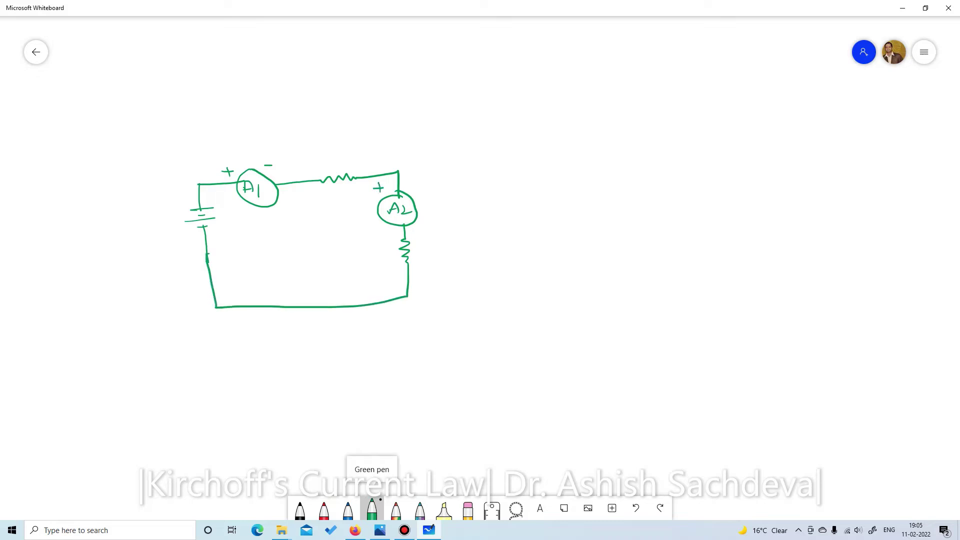
{"action": "left_click_drag", "start_coordinate": [371, 233], "coordinate": [384, 232]}
Draw a second loop in blue from the node above A2, containing ammeter A3, a resistor, ammeter A4 and another resistor.
{"action": "left_click", "coordinate": [347, 509]}
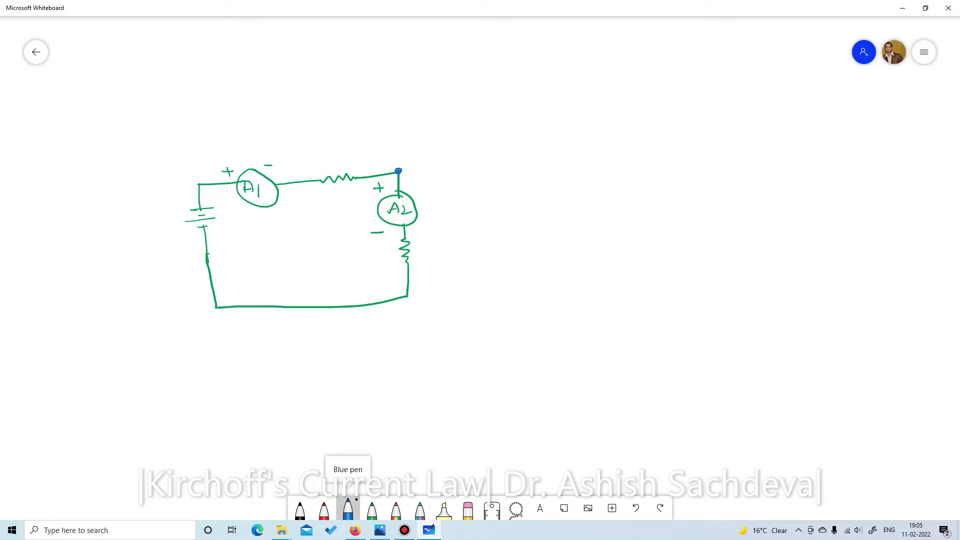
{"action": "mouse_move", "coordinate": [398, 170]}
{"action": "left_mouse_down"}
{"action": "mouse_move", "coordinate": [439, 168]}
{"action": "mouse_move", "coordinate": [444, 153]}
{"action": "mouse_move", "coordinate": [456, 172]}
{"action": "mouse_move", "coordinate": [578, 160]}
{"action": "mouse_move", "coordinate": [578, 193]}
{"action": "mouse_move", "coordinate": [598, 205]}
{"action": "mouse_move", "coordinate": [576, 188]}
{"action": "mouse_move", "coordinate": [579, 203]}
{"action": "left_mouse_up"}
{"action": "mouse_move", "coordinate": [573, 200]}
{"action": "left_mouse_down"}
{"action": "mouse_move", "coordinate": [583, 197]}
{"action": "mouse_move", "coordinate": [574, 276]}
{"action": "left_mouse_up"}
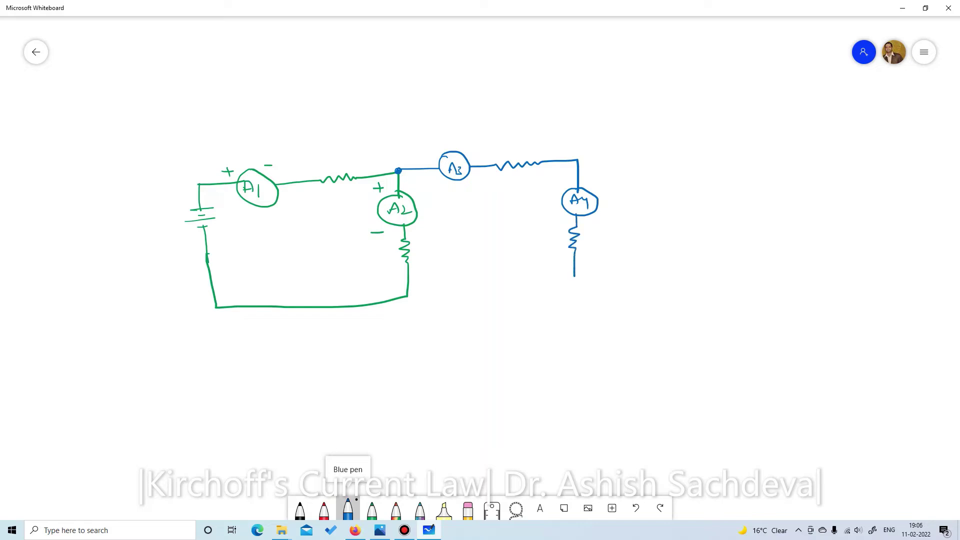
{"action": "left_click_drag", "start_coordinate": [406, 296], "coordinate": [575, 276]}
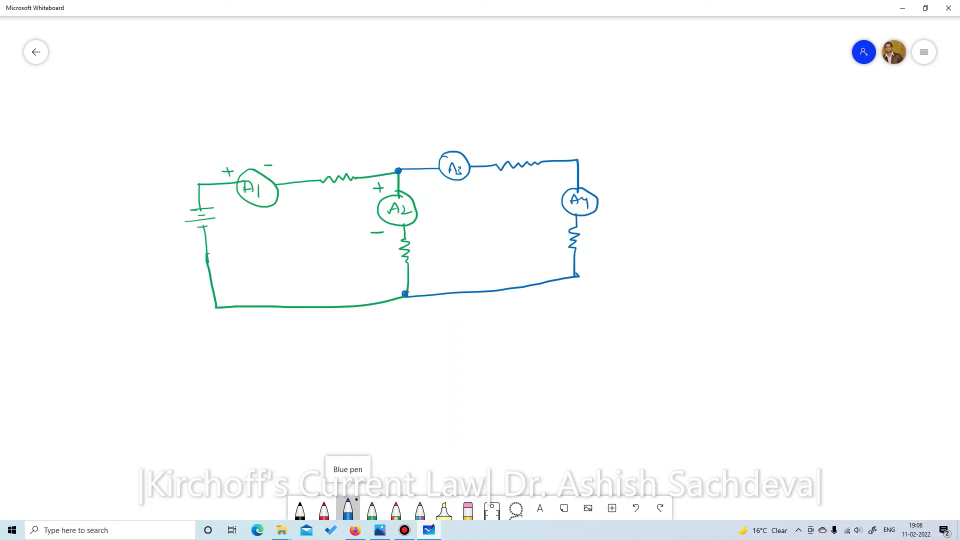
Label the source V and the resistors R1, R2, R3 and R4 in blue, and add a current arrow before R1.
{"action": "left_click_drag", "start_coordinate": [175, 222], "coordinate": [181, 221]}
{"action": "mouse_move", "coordinate": [296, 173]}
{"action": "left_mouse_down"}
{"action": "mouse_move", "coordinate": [300, 184]}
{"action": "mouse_move", "coordinate": [331, 165]}
{"action": "left_mouse_up"}
{"action": "left_click_drag", "start_coordinate": [332, 160], "coordinate": [337, 172]}
{"action": "left_click_drag", "start_coordinate": [372, 250], "coordinate": [373, 265]}
{"action": "left_click_drag", "start_coordinate": [374, 251], "coordinate": [394, 261]}
{"action": "left_click_drag", "start_coordinate": [522, 175], "coordinate": [535, 192]}
{"action": "mouse_move", "coordinate": [538, 232]}
{"action": "left_mouse_down"}
{"action": "mouse_move", "coordinate": [539, 245]}
{"action": "mouse_move", "coordinate": [553, 243]}
{"action": "left_mouse_up"}
{"action": "left_click_drag", "start_coordinate": [555, 237], "coordinate": [554, 248]}
Write A1 = A2 + A3 below the circuit and add blue current arrows on the three branches at the upper node.
{"action": "left_click_drag", "start_coordinate": [327, 354], "coordinate": [335, 352]}
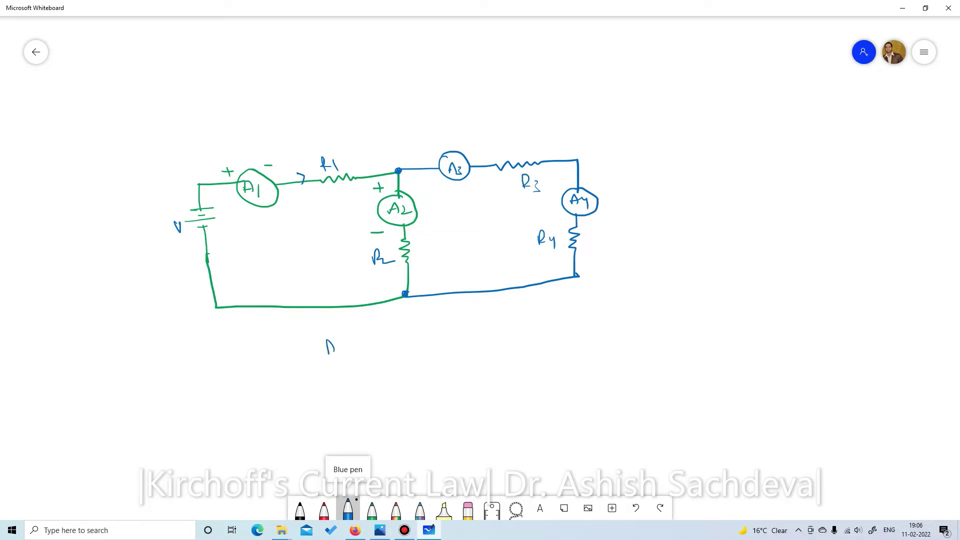
{"action": "left_click_drag", "start_coordinate": [394, 340], "coordinate": [450, 324]}
{"action": "left_click_drag", "start_coordinate": [453, 321], "coordinate": [455, 335]}
{"action": "left_click_drag", "start_coordinate": [371, 171], "coordinate": [374, 181]}
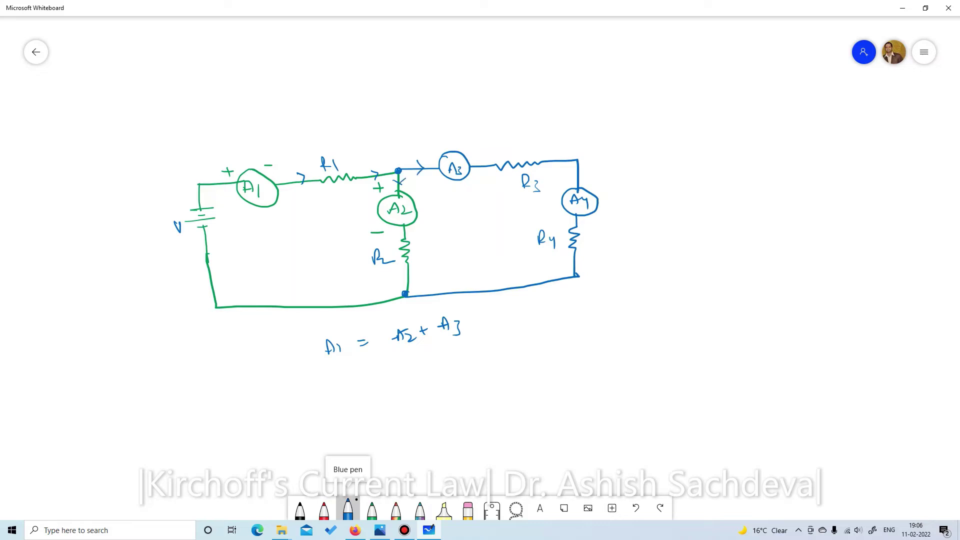
Write A1 = A2 + A4 in blue below the first ammeter equation.
{"action": "mouse_move", "coordinate": [332, 385]}
{"action": "left_mouse_down"}
{"action": "mouse_move", "coordinate": [336, 368]}
{"action": "mouse_move", "coordinate": [343, 381]}
{"action": "left_mouse_up"}
{"action": "left_click_drag", "start_coordinate": [333, 376], "coordinate": [342, 374]}
{"action": "left_click_drag", "start_coordinate": [406, 369], "coordinate": [415, 368]}
{"action": "left_click_drag", "start_coordinate": [403, 367], "coordinate": [450, 358]}
{"action": "mouse_move", "coordinate": [441, 353]}
{"action": "left_mouse_down"}
{"action": "mouse_move", "coordinate": [441, 367]}
{"action": "mouse_move", "coordinate": [463, 360]}
{"action": "left_mouse_up"}
{"action": "left_click_drag", "start_coordinate": [452, 360], "coordinate": [479, 356]}
Draw a closing bracket beside the two equations and write A3 = A4 next to it.
{"action": "mouse_move", "coordinate": [492, 296]}
{"action": "left_mouse_down"}
{"action": "mouse_move", "coordinate": [513, 352]}
{"action": "mouse_move", "coordinate": [504, 370]}
{"action": "left_mouse_up"}
{"action": "left_click_drag", "start_coordinate": [525, 322], "coordinate": [537, 311]}
{"action": "left_click_drag", "start_coordinate": [539, 309], "coordinate": [583, 304]}
{"action": "left_click_drag", "start_coordinate": [588, 301], "coordinate": [598, 309]}
{"action": "left_click_drag", "start_coordinate": [600, 300], "coordinate": [604, 317]}
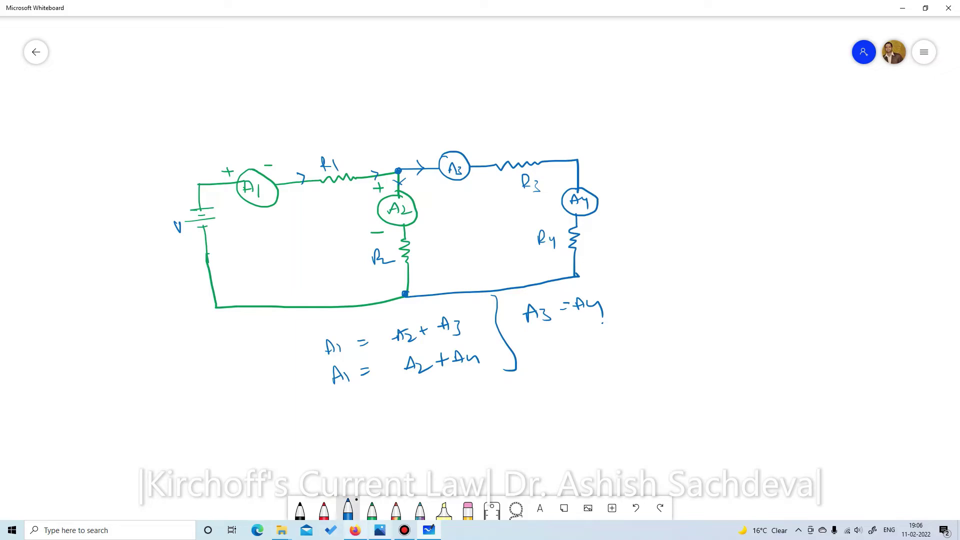
Switch to Firefox and open the Tinkercad home page at tinkercad.com.
{"action": "left_click", "coordinate": [355, 530]}
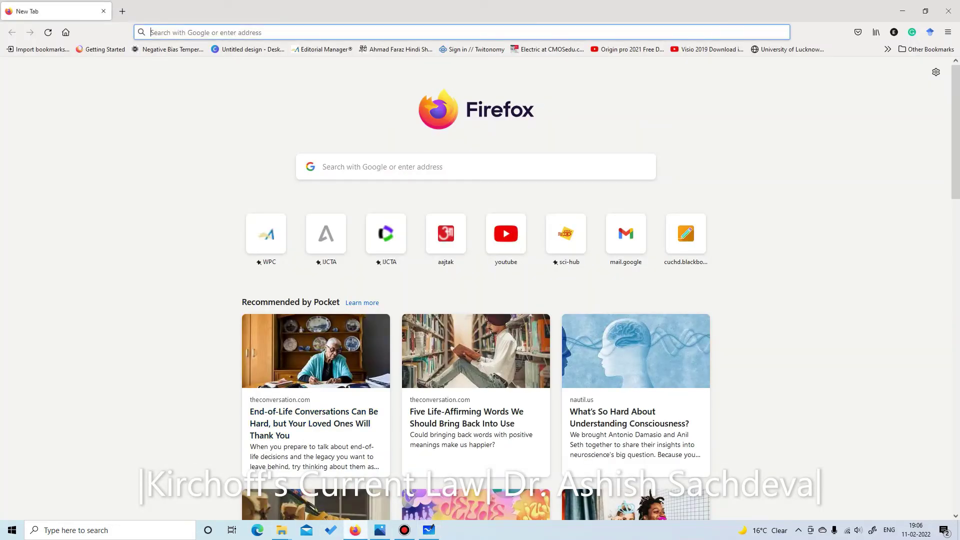
{"action": "key", "text": "Down"}
{"action": "type", "text": "tink"}
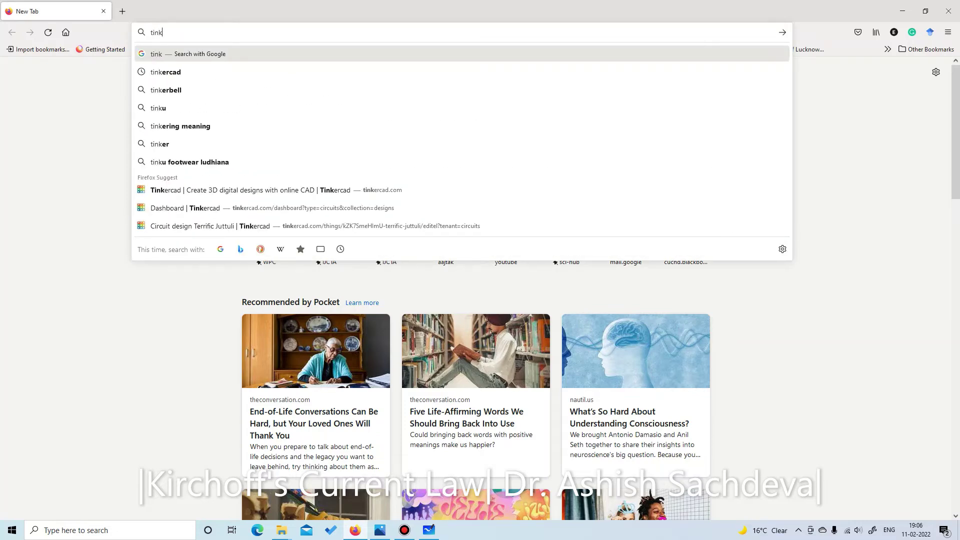
{"action": "key", "text": "Down"}
{"action": "key", "text": "Down"}
{"action": "key", "text": "Down"}
{"action": "key", "text": "Down"}
{"action": "key", "text": "Down"}
{"action": "key", "text": "Down"}
{"action": "key", "text": "Down"}
{"action": "key", "text": "Return"}
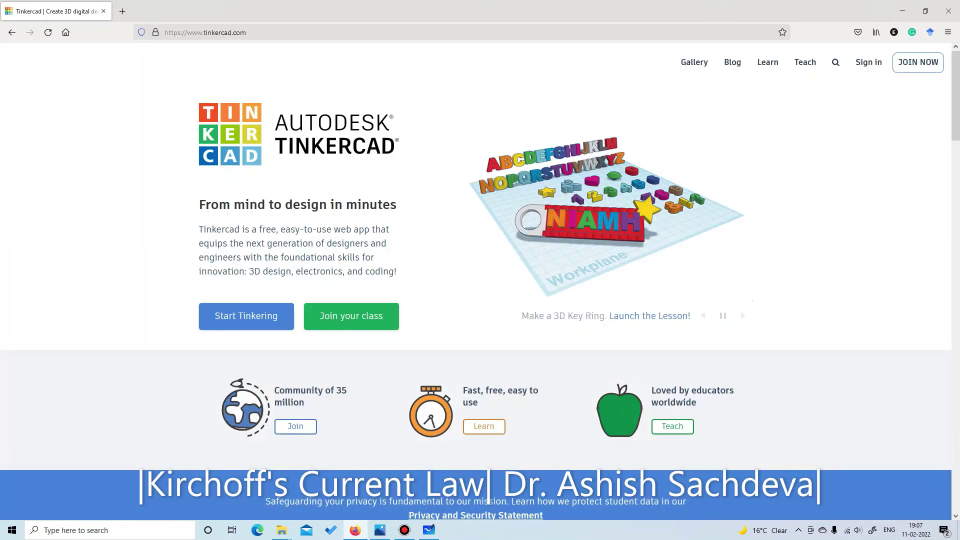
Enter the Tinkercad dashboard and open a new circuit design from the Circuits section.
{"action": "left_click", "coordinate": [246, 316]}
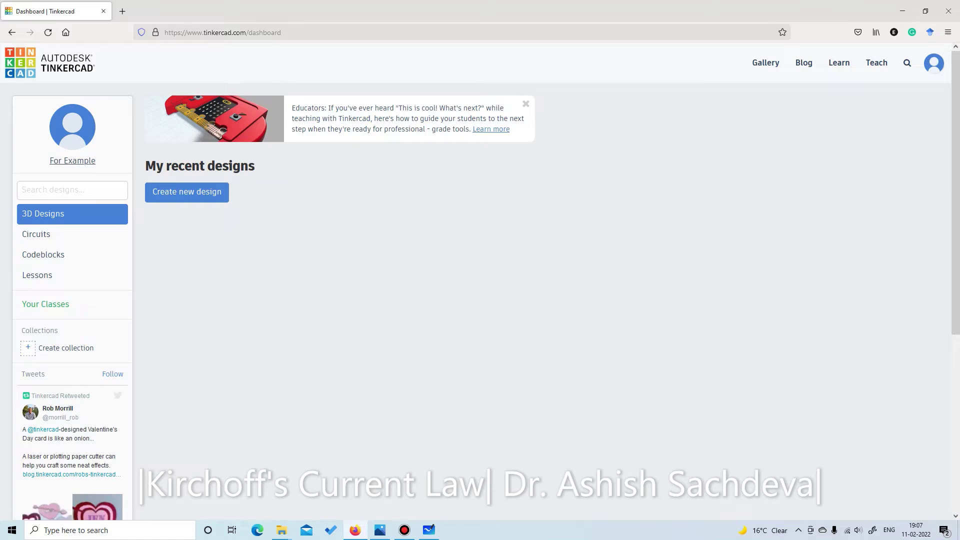
{"action": "left_click", "coordinate": [45, 234]}
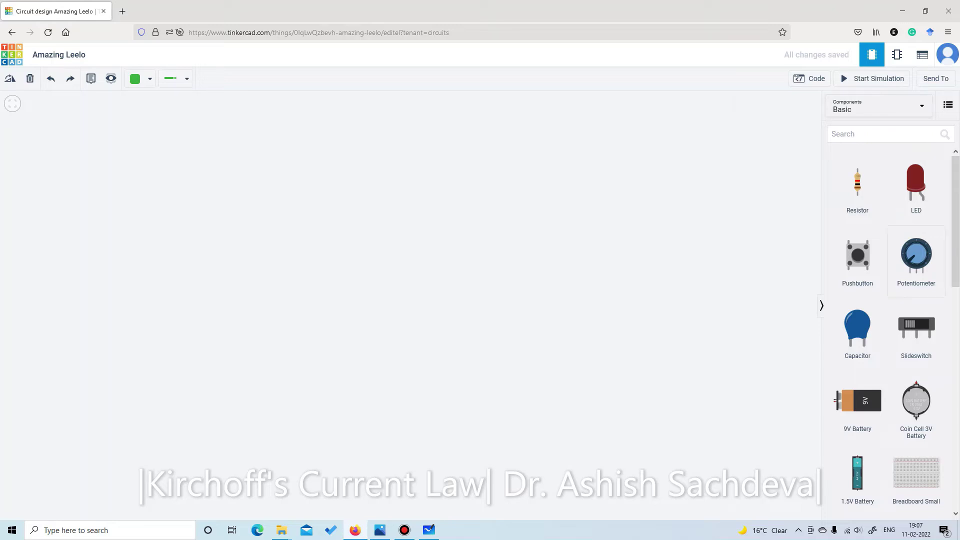
Place a Breadboard Small in the middle of the circuit workspace.
{"action": "scroll", "coordinate": [886, 330], "scroll_direction": "down", "scroll_amount": 9}
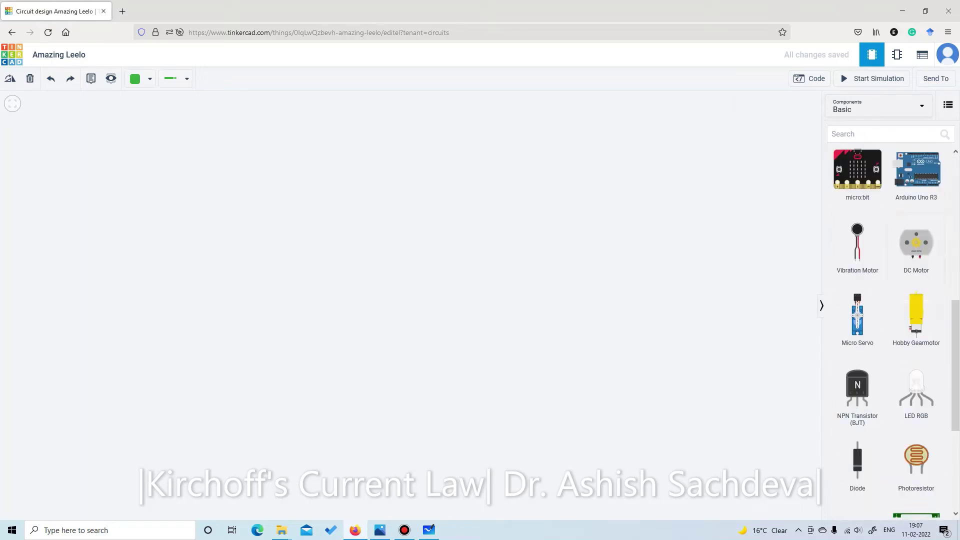
{"action": "scroll", "coordinate": [886, 330], "scroll_direction": "up", "scroll_amount": 9}
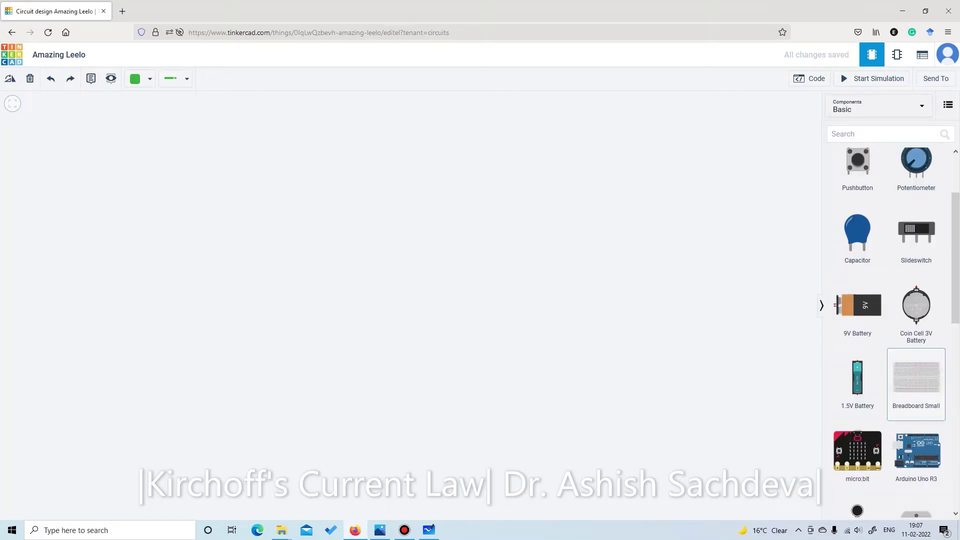
{"action": "left_click_drag", "start_coordinate": [916, 377], "coordinate": [825, 422]}
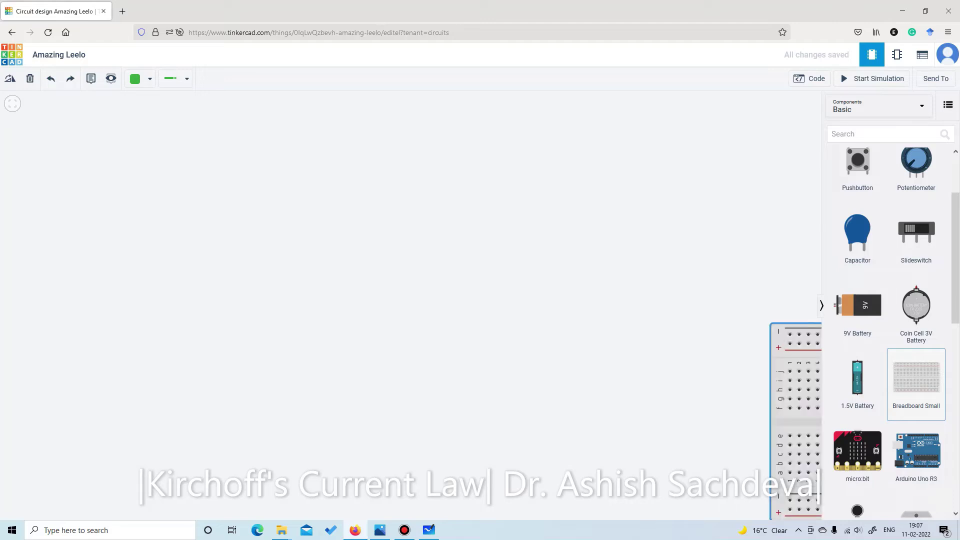
{"action": "left_click_drag", "start_coordinate": [923, 421], "coordinate": [422, 289]}
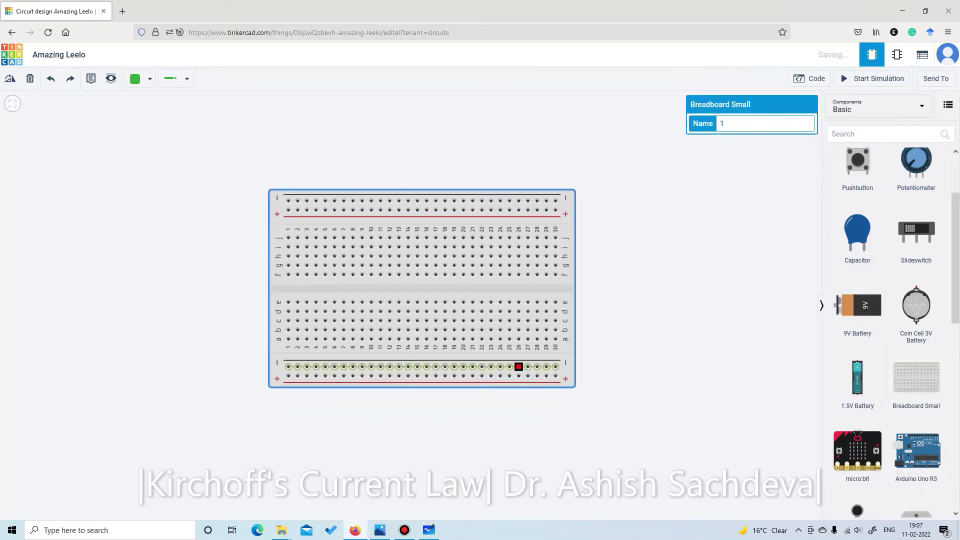
{"action": "scroll", "coordinate": [361, 356], "scroll_direction": "up", "scroll_amount": 3}
{"action": "scroll", "coordinate": [362, 356], "scroll_direction": "up", "scroll_amount": 2}
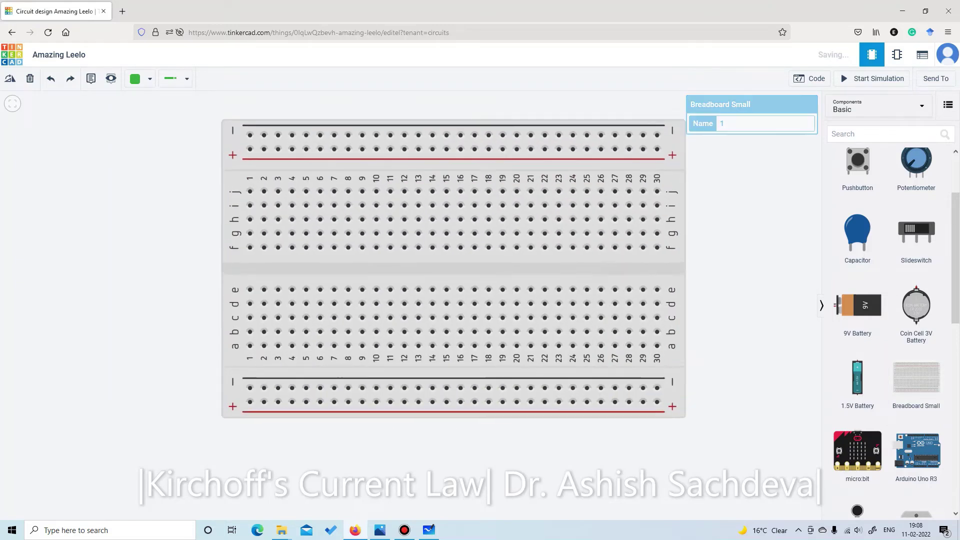
{"action": "scroll", "coordinate": [362, 355], "scroll_direction": "up", "scroll_amount": 1}
{"action": "scroll", "coordinate": [294, 315], "scroll_direction": "down", "scroll_amount": 1}
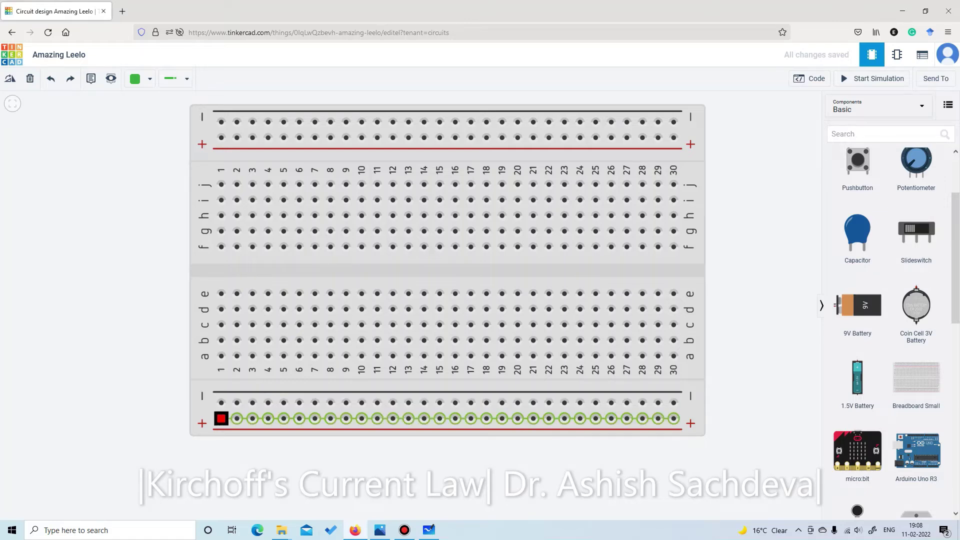
{"action": "left_click", "coordinate": [221, 419]}
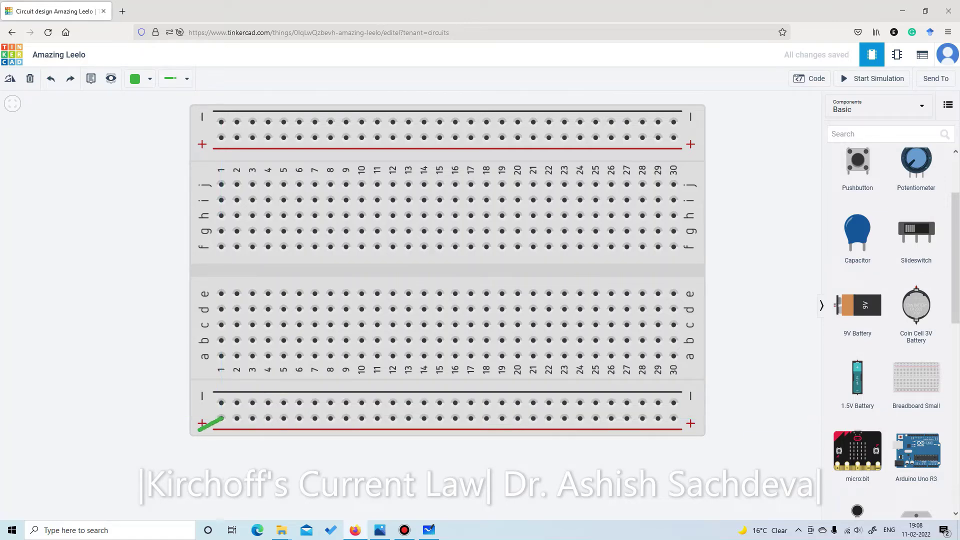
{"action": "key", "text": "Escape"}
Place a 9V Battery beside the breadboard's column 1 end, with its terminals facing the board.
{"action": "scroll", "coordinate": [788, 309], "scroll_direction": "down", "scroll_amount": 2}
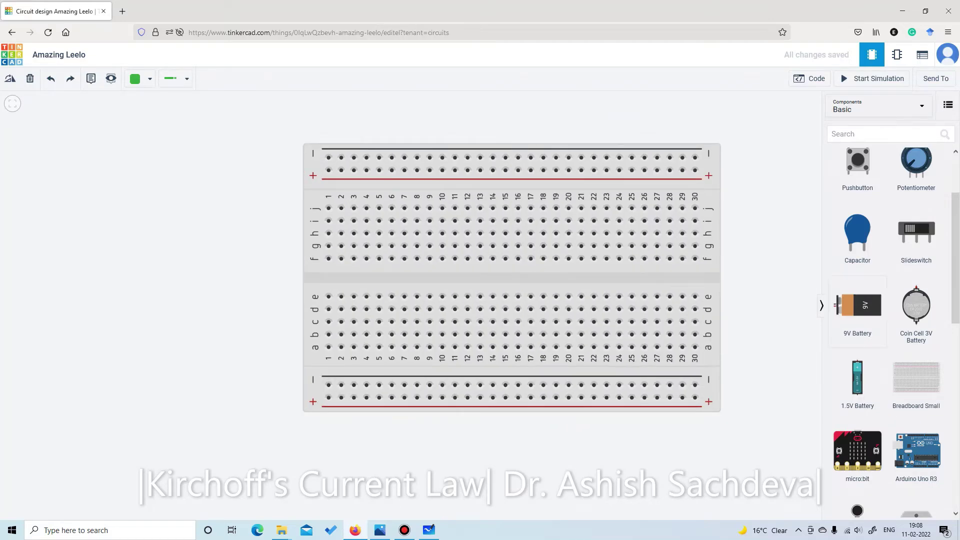
{"action": "left_click_drag", "start_coordinate": [857, 306], "coordinate": [154, 274]}
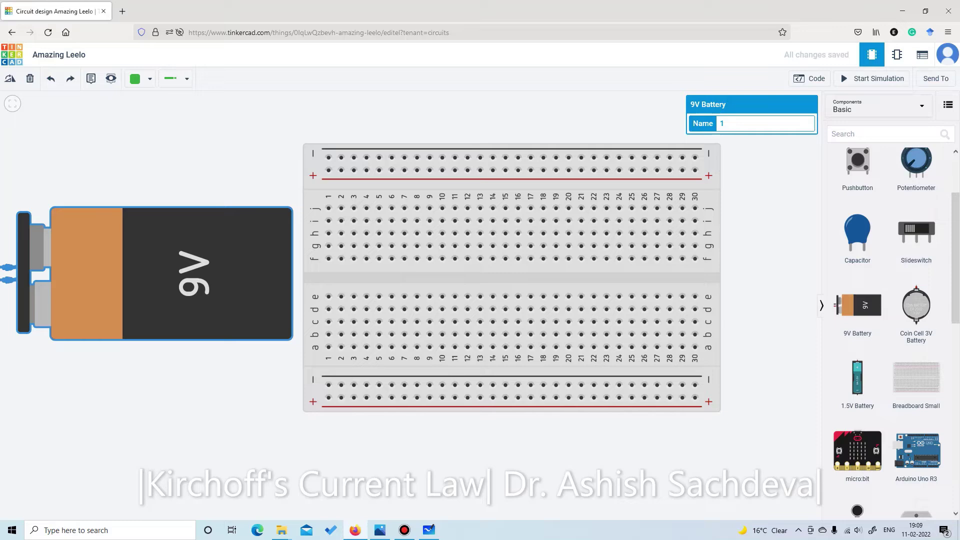
{"action": "left_click_drag", "start_coordinate": [155, 273], "coordinate": [0, 280]}
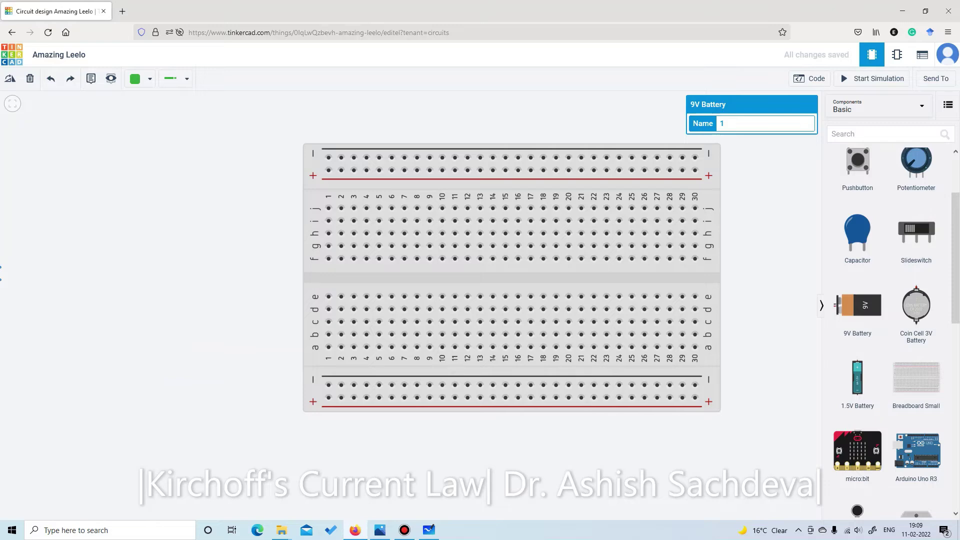
{"action": "scroll", "coordinate": [167, 230], "scroll_direction": "down", "scroll_amount": 3}
{"action": "left_click_drag", "start_coordinate": [1, 270], "coordinate": [168, 289]}
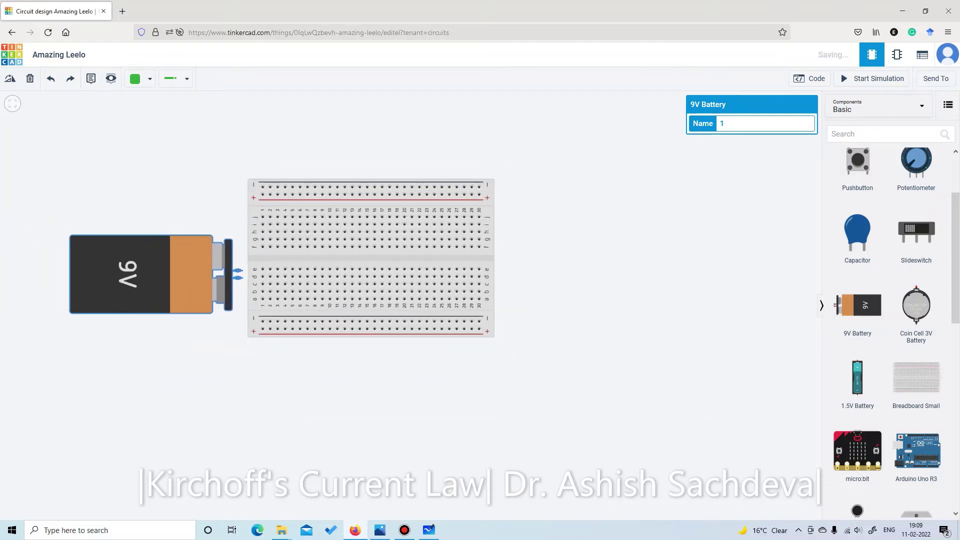
{"action": "scroll", "coordinate": [267, 296], "scroll_direction": "up", "scroll_amount": 3}
{"action": "key", "text": "Escape"}
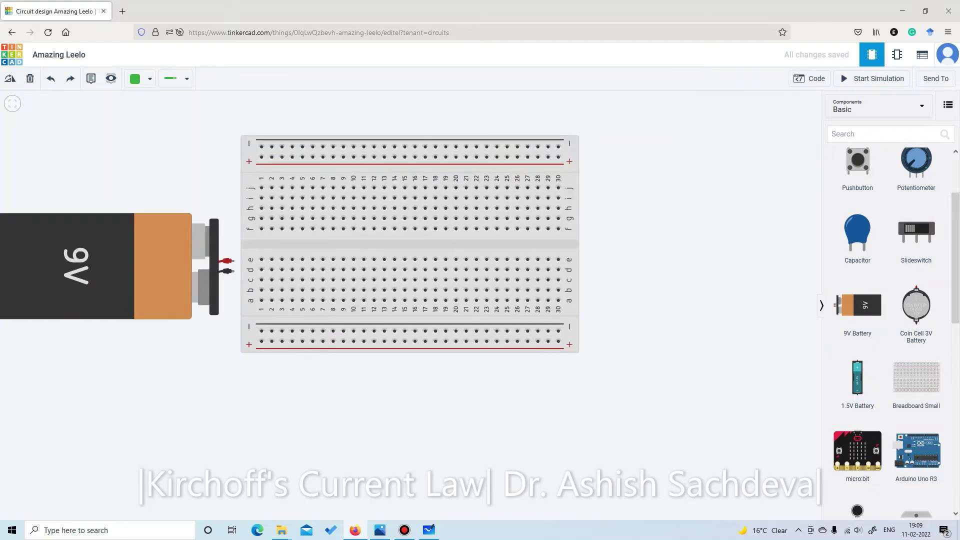
Wire the battery's positive terminal to the breadboard's lower positive rail at column 8 and colour the wire red.
{"action": "scroll", "coordinate": [222, 305], "scroll_direction": "up", "scroll_amount": 2}
{"action": "scroll", "coordinate": [226, 250], "scroll_direction": "down", "scroll_amount": 1}
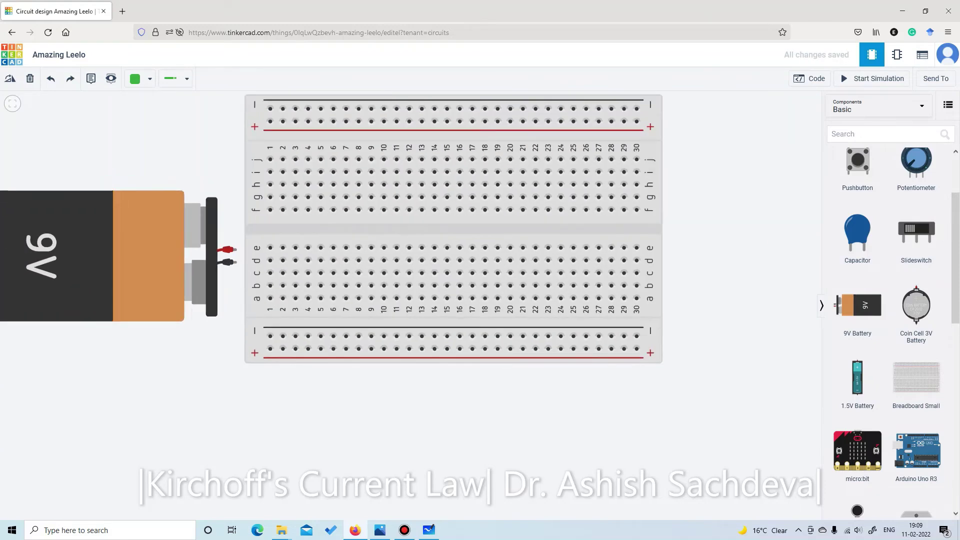
{"action": "left_click", "coordinate": [235, 250]}
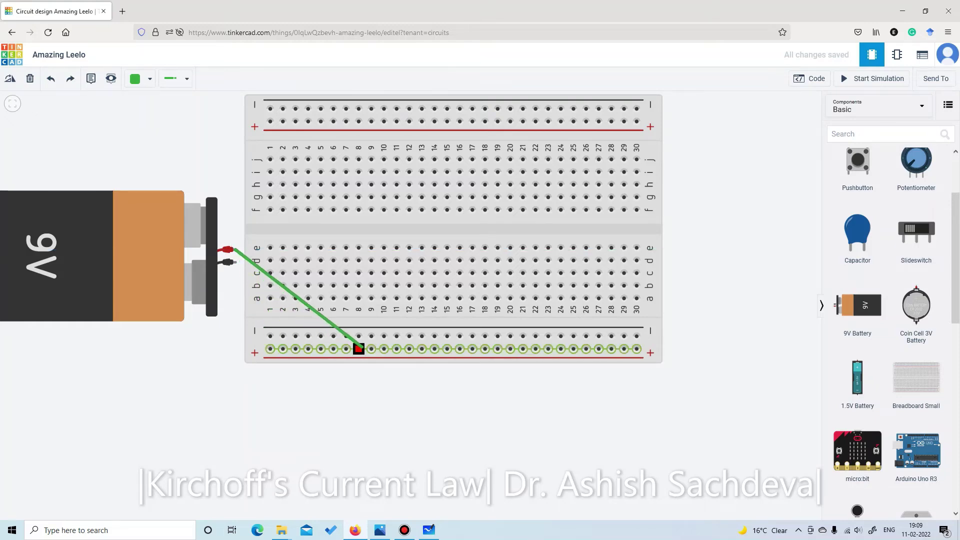
{"action": "left_click", "coordinate": [358, 348]}
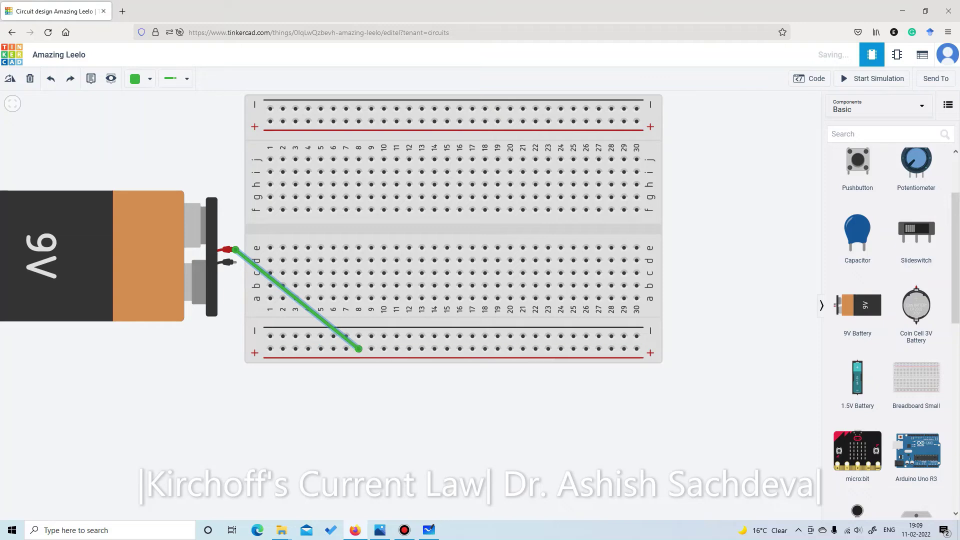
{"action": "left_click", "coordinate": [140, 79]}
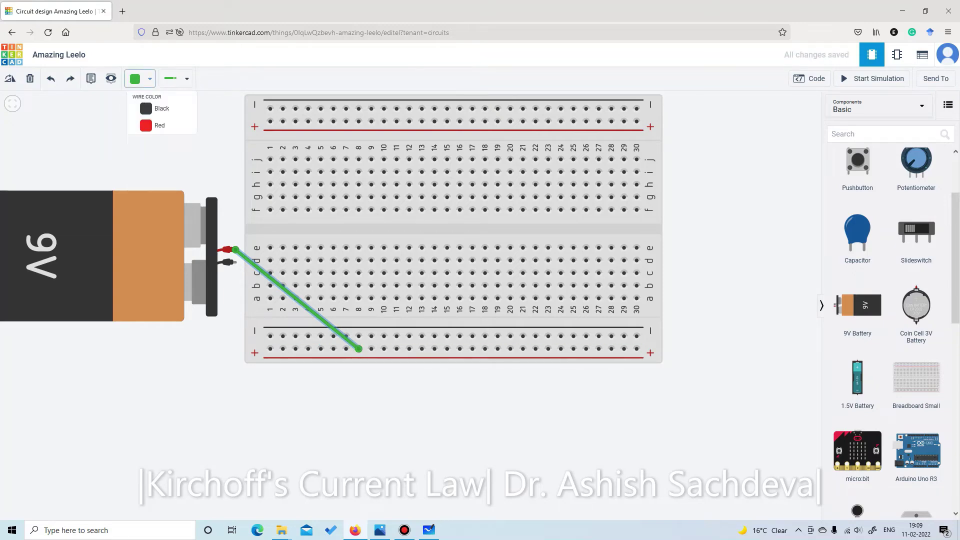
{"action": "left_click", "coordinate": [156, 126]}
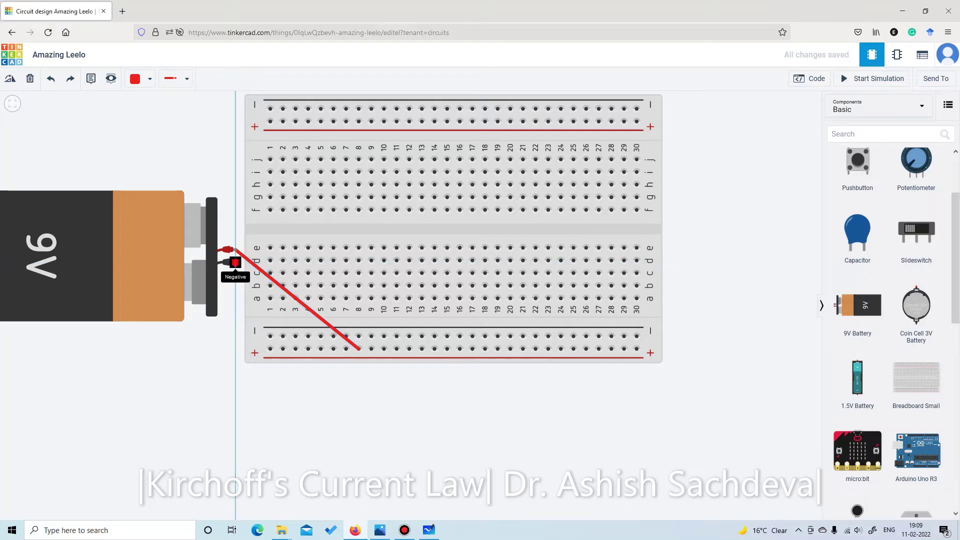
Wire the battery's negative terminal to the breadboard's lower negative rail at column 4 and colour the wire black.
{"action": "left_click", "coordinate": [229, 261]}
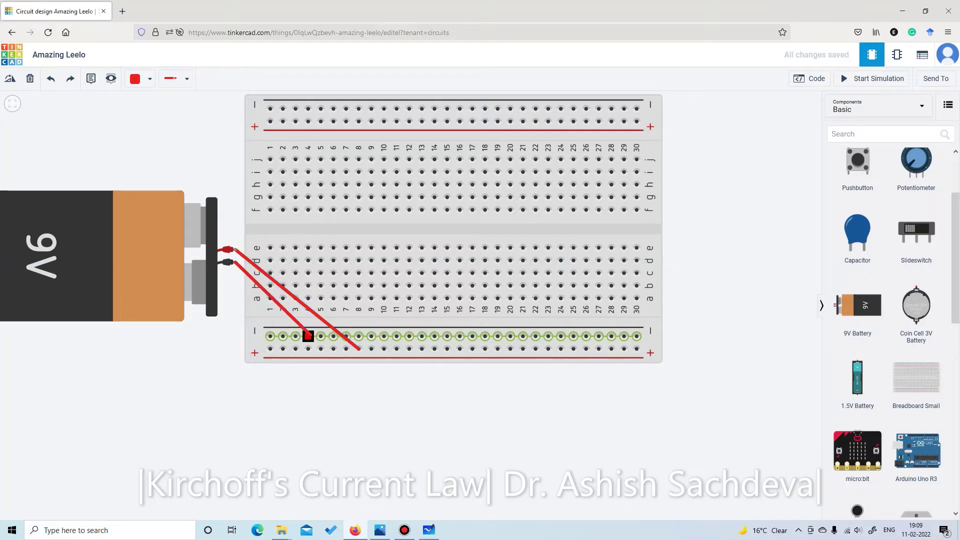
{"action": "left_click", "coordinate": [308, 335]}
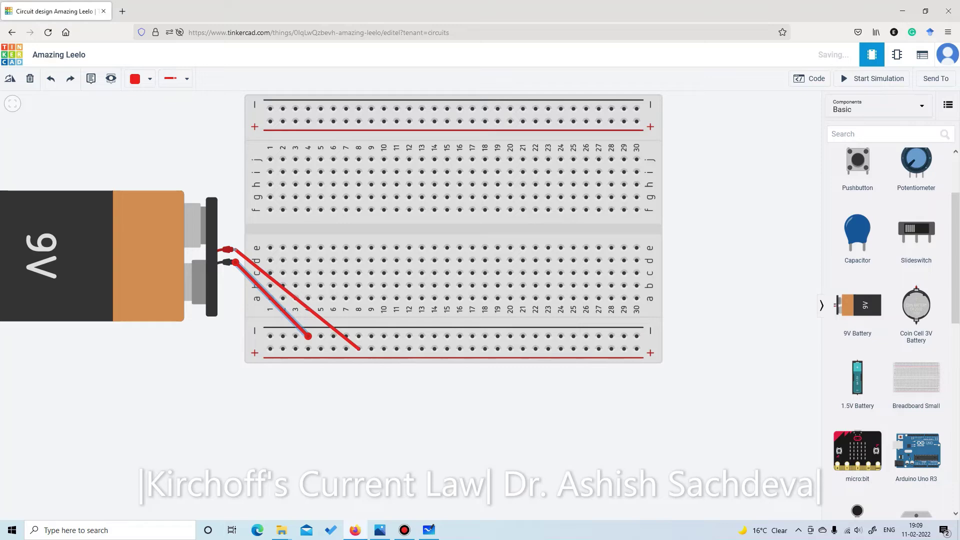
{"action": "left_click", "coordinate": [149, 78]}
{"action": "left_click", "coordinate": [162, 111]}
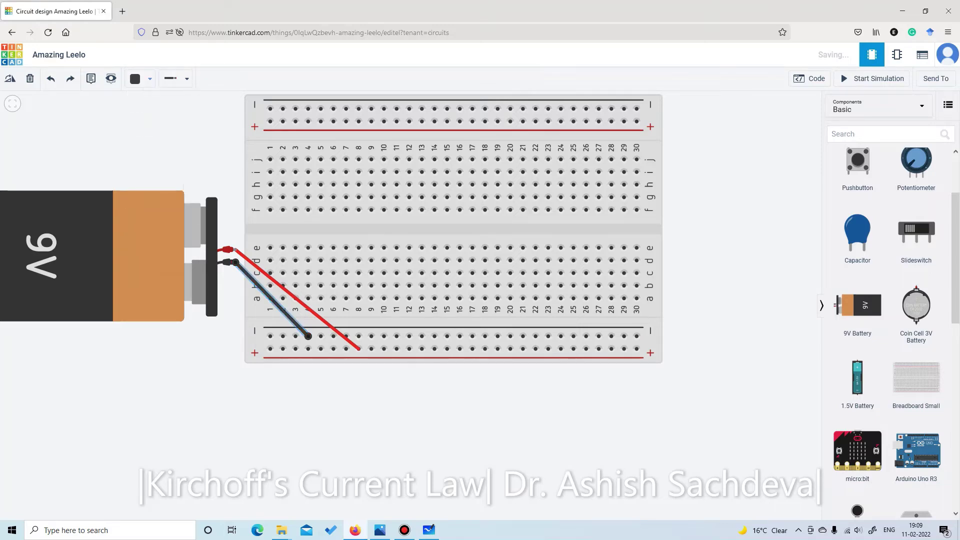
{"action": "key", "text": "Escape"}
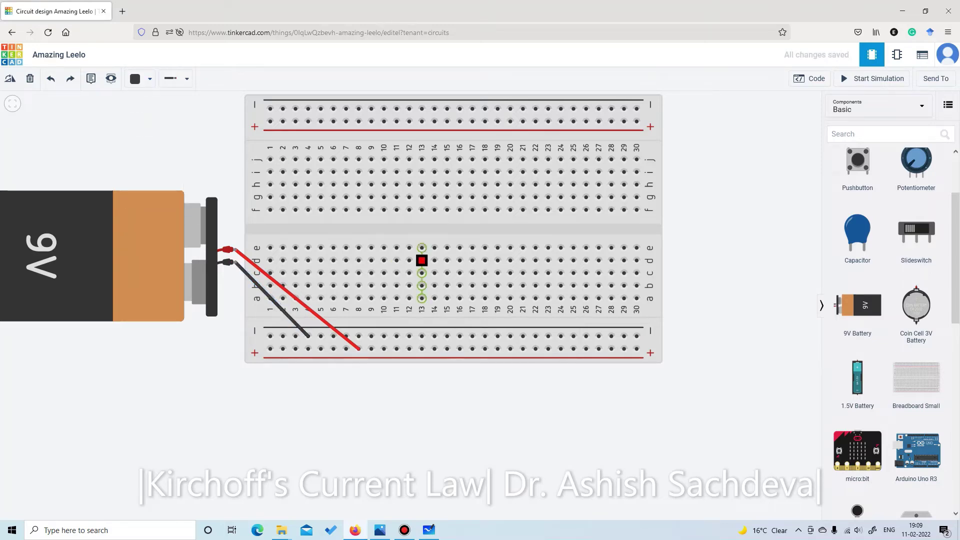
Place a Multimeter above the battery and view its measurement mode options, keeping Voltage.
{"action": "left_click_drag", "start_coordinate": [557, 253], "coordinate": [580, 357]}
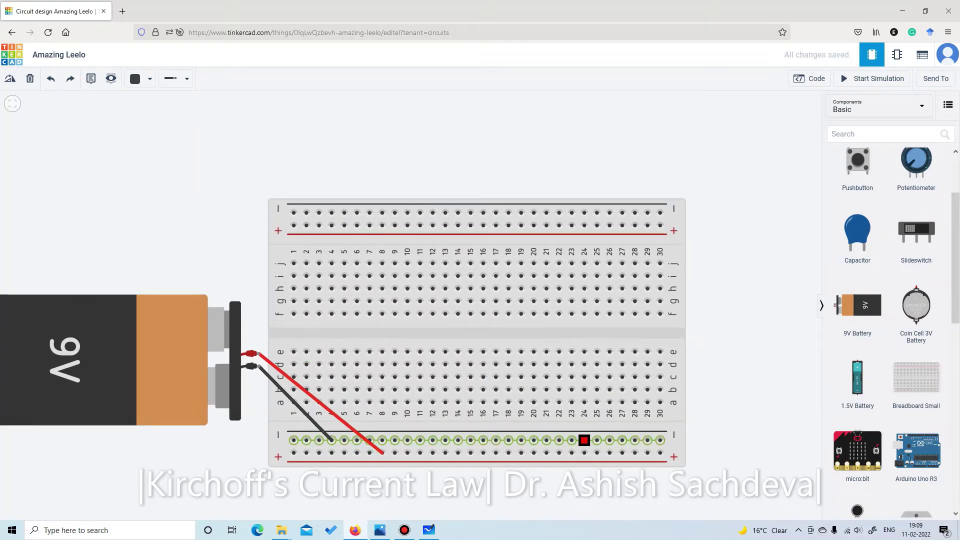
{"action": "scroll", "coordinate": [894, 333], "scroll_direction": "down", "scroll_amount": 6}
{"action": "scroll", "coordinate": [857, 360], "scroll_direction": "down", "scroll_amount": 2}
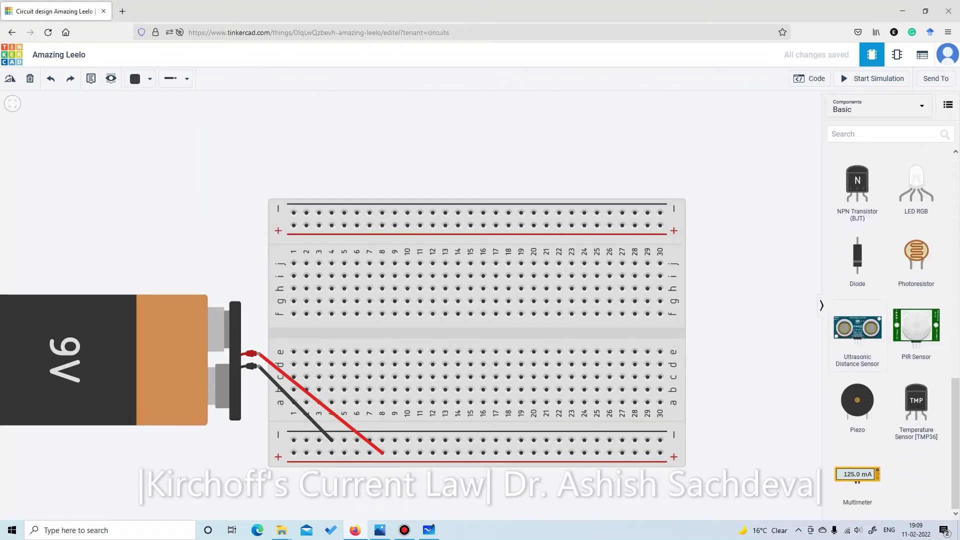
{"action": "left_click_drag", "start_coordinate": [857, 475], "coordinate": [186, 134]}
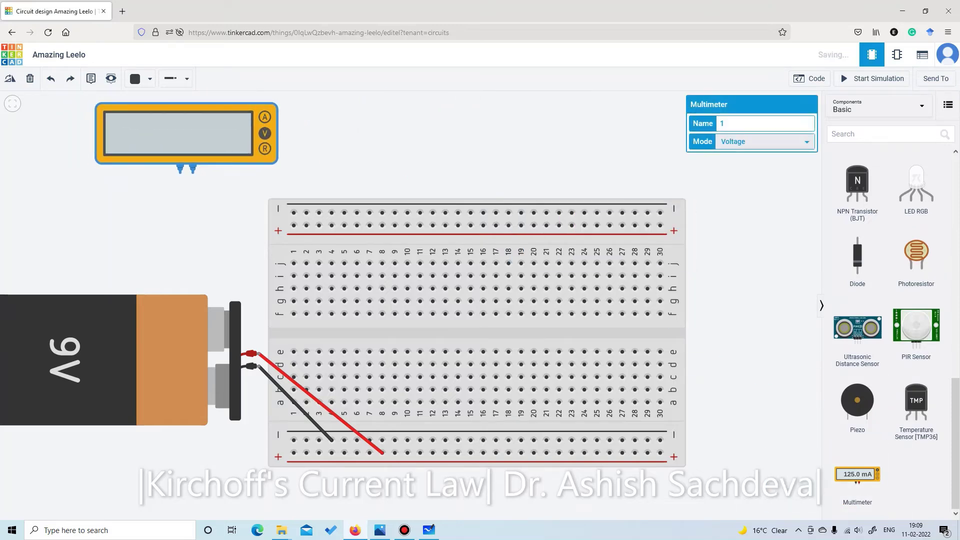
{"action": "left_click", "coordinate": [765, 141]}
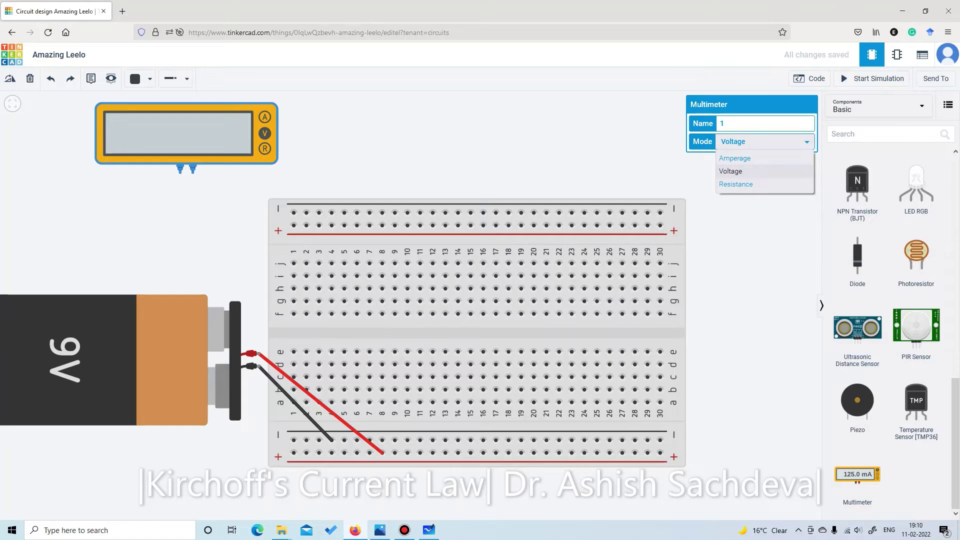
{"action": "key", "text": "Escape"}
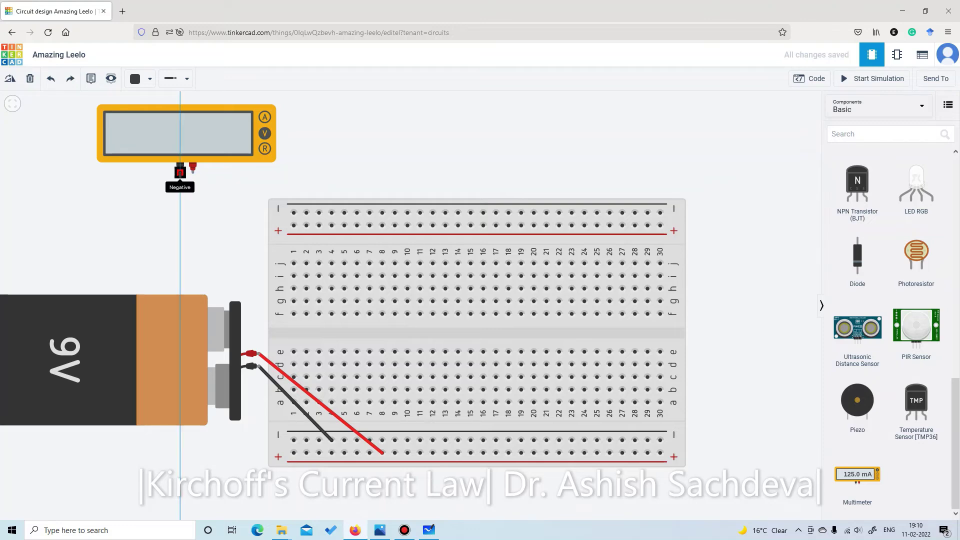
Wire the multimeter's negative probe to the lower negative rail at column 14 and its positive probe to the lower positive rail at column 22 in red.
{"action": "left_click", "coordinate": [180, 172]}
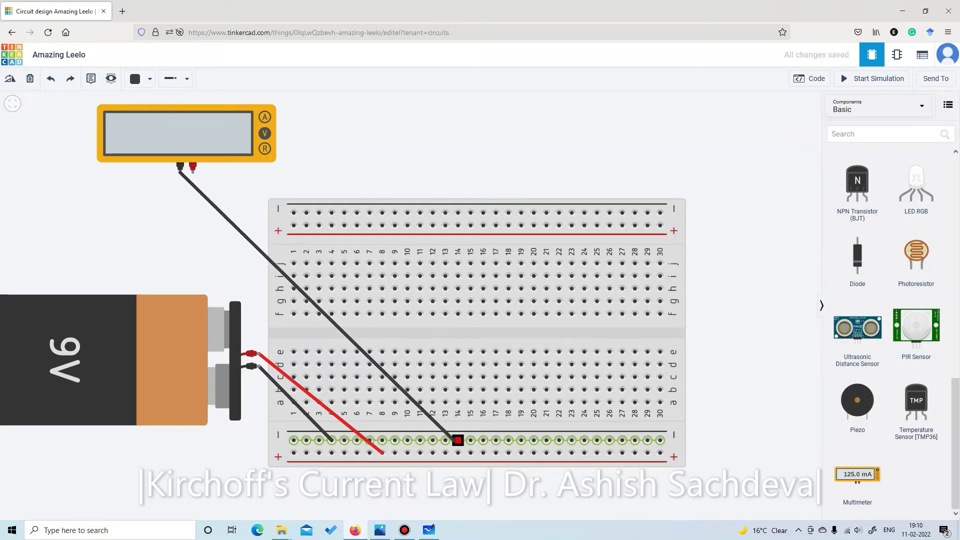
{"action": "left_click", "coordinate": [458, 440]}
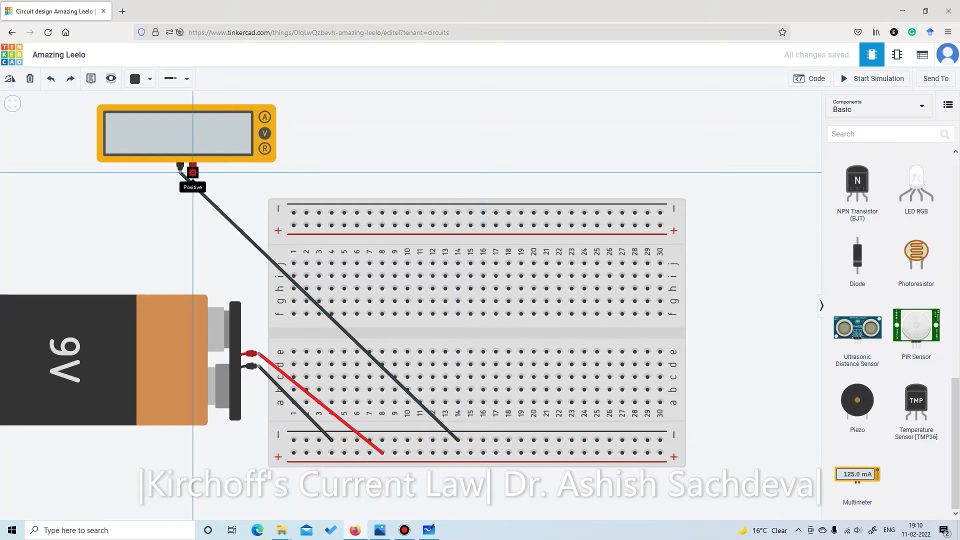
{"action": "left_click", "coordinate": [193, 172]}
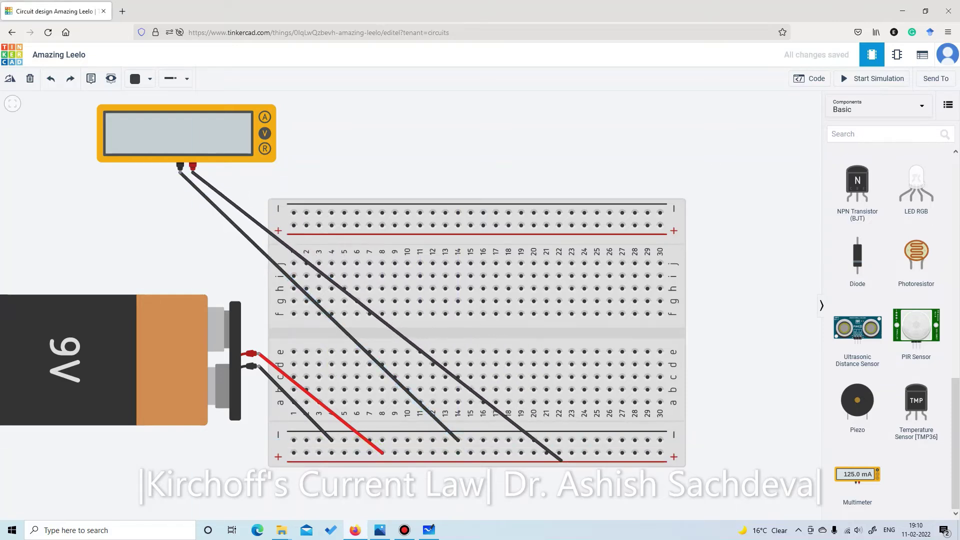
{"action": "left_click", "coordinate": [558, 452]}
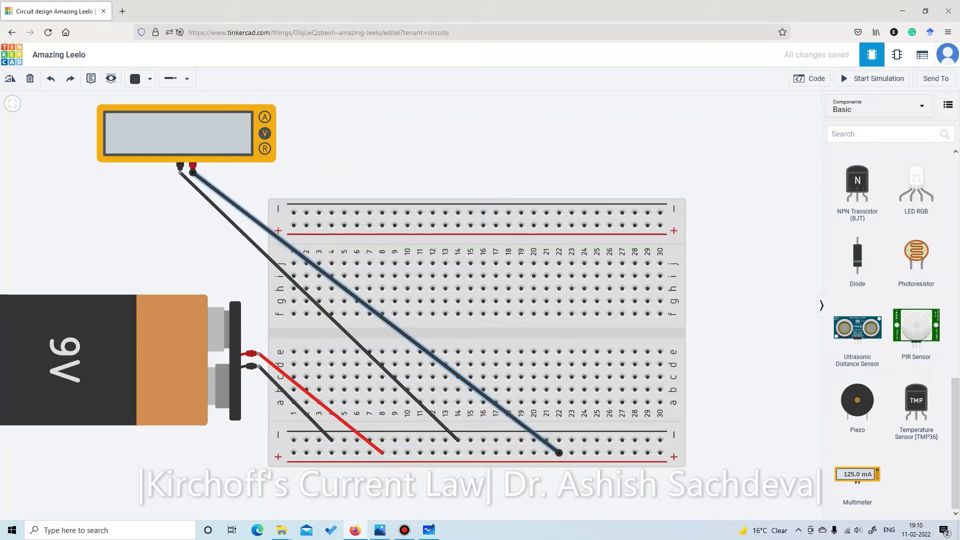
{"action": "left_click", "coordinate": [141, 78]}
{"action": "left_click", "coordinate": [161, 129]}
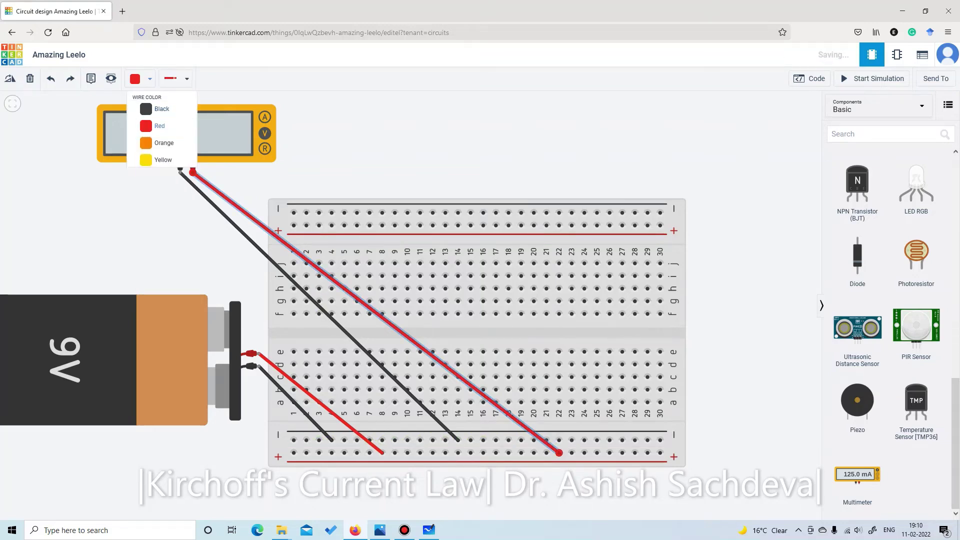
{"action": "key", "text": "Escape"}
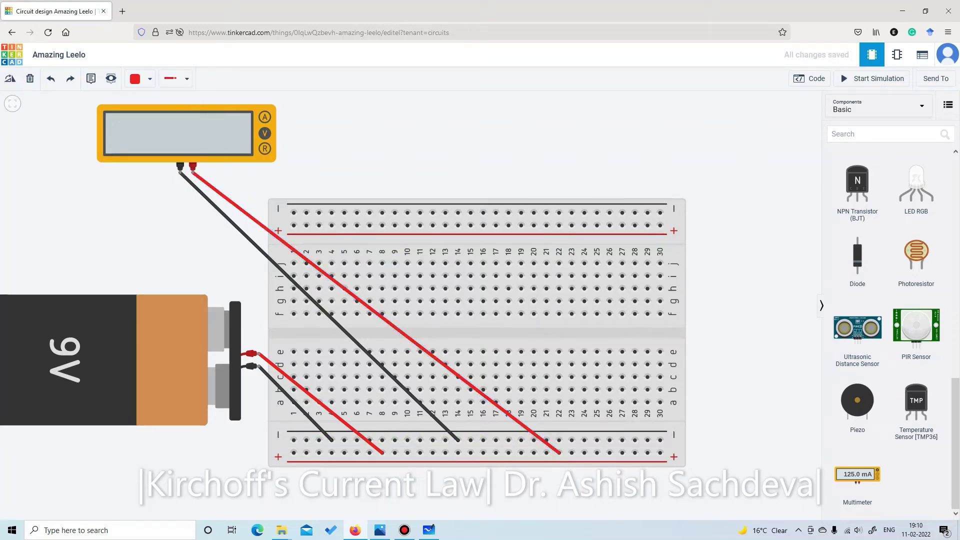
Run the simulation to measure the battery voltage, stop it and delete both multimeter wires.
{"action": "left_click", "coordinate": [872, 78]}
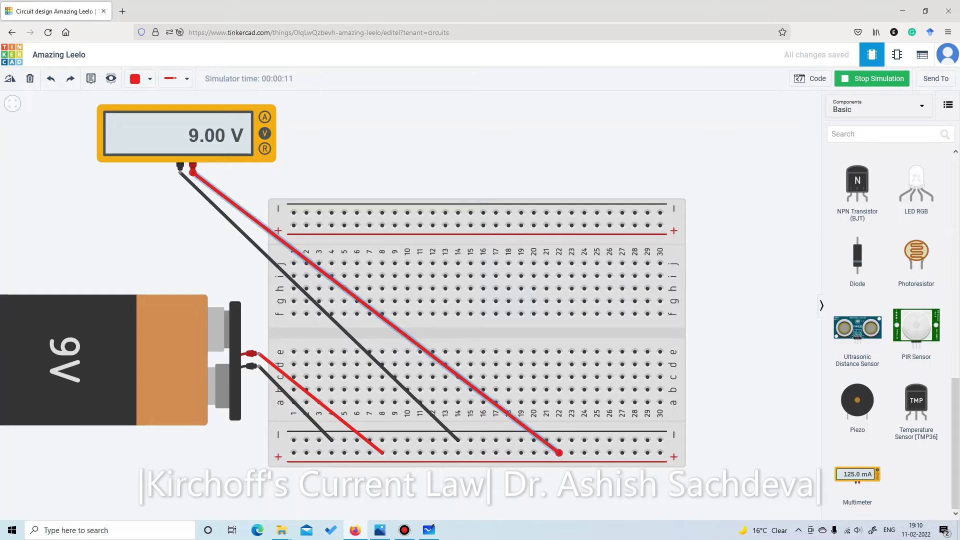
{"action": "key", "text": "Delete"}
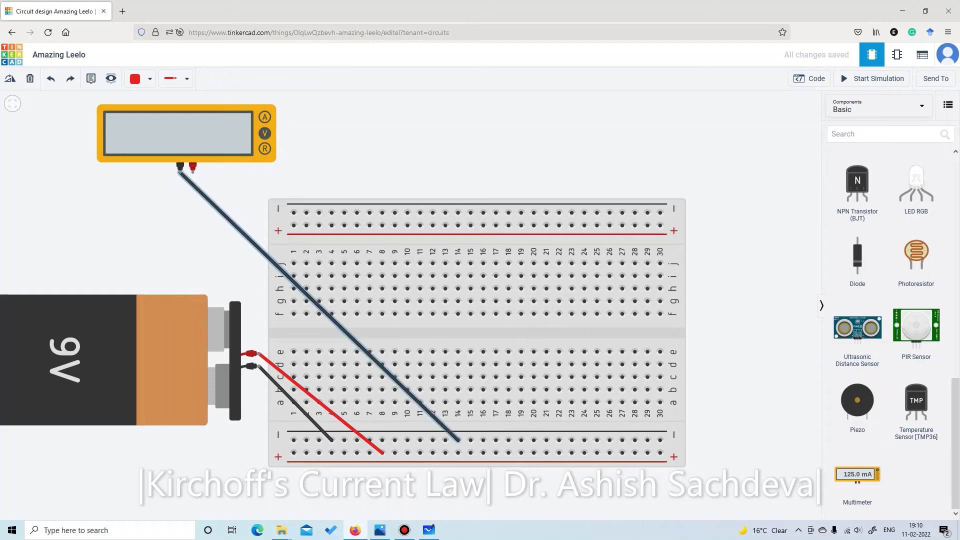
{"action": "left_click", "coordinate": [319, 306]}
{"action": "key", "text": "Delete"}
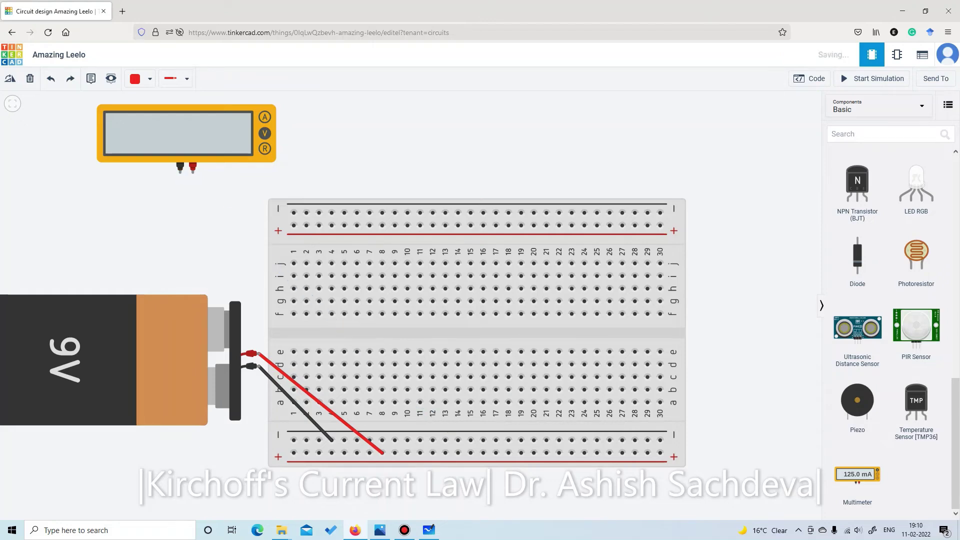
Switch to Microsoft Whiteboard, circle resistors R1, R3, R2 and R4 in red and dot the two bottom nodes.
{"action": "scroll", "coordinate": [173, 228], "scroll_direction": "down", "scroll_amount": 2}
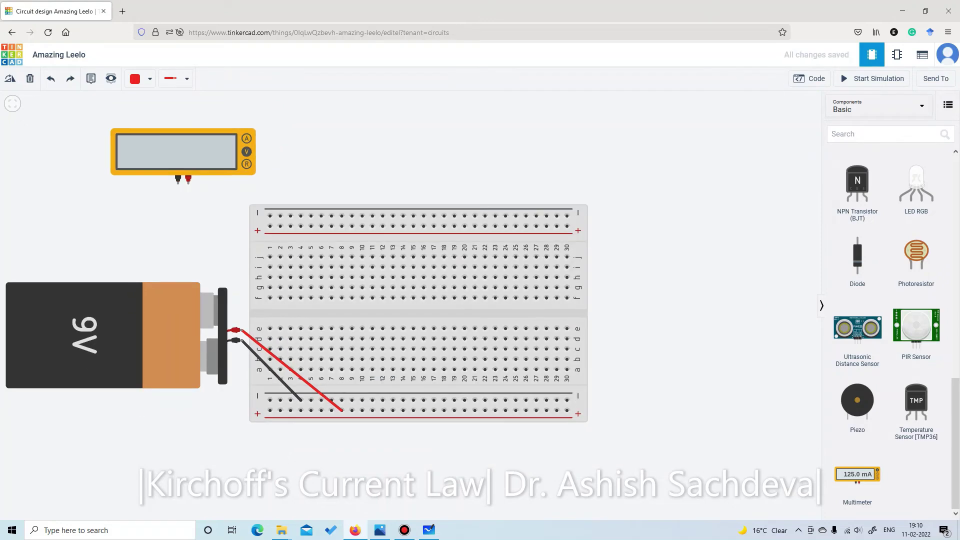
{"action": "left_click_drag", "start_coordinate": [172, 228], "coordinate": [228, 234]}
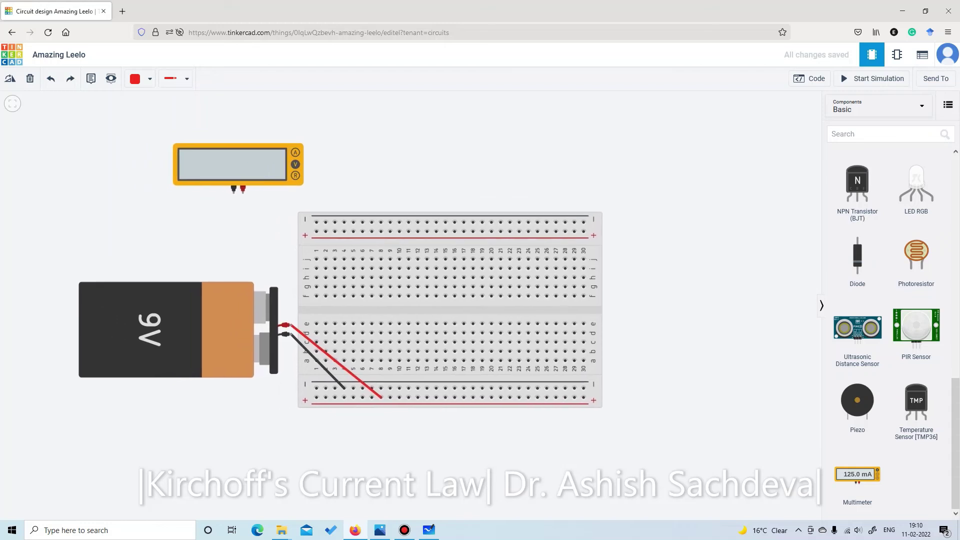
{"action": "left_click", "coordinate": [428, 530]}
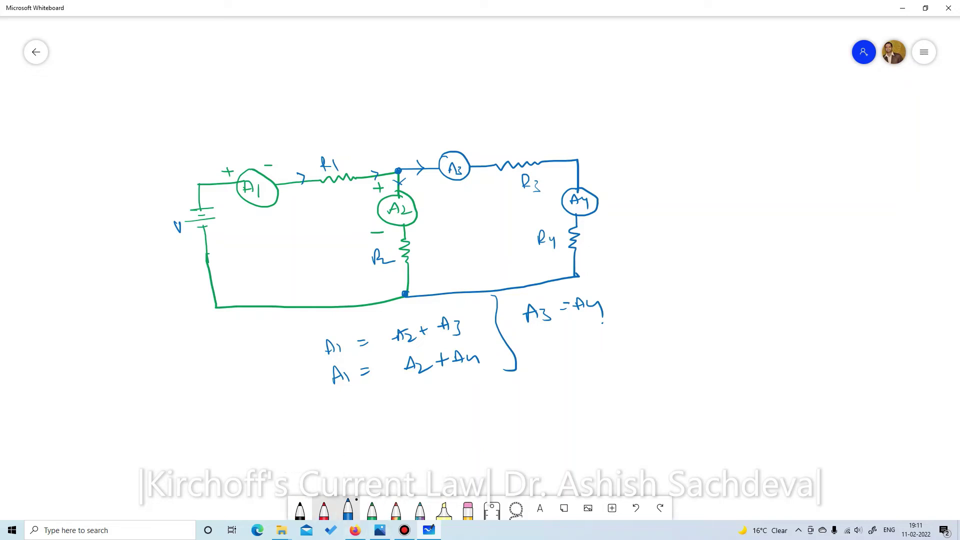
{"action": "left_click", "coordinate": [324, 510]}
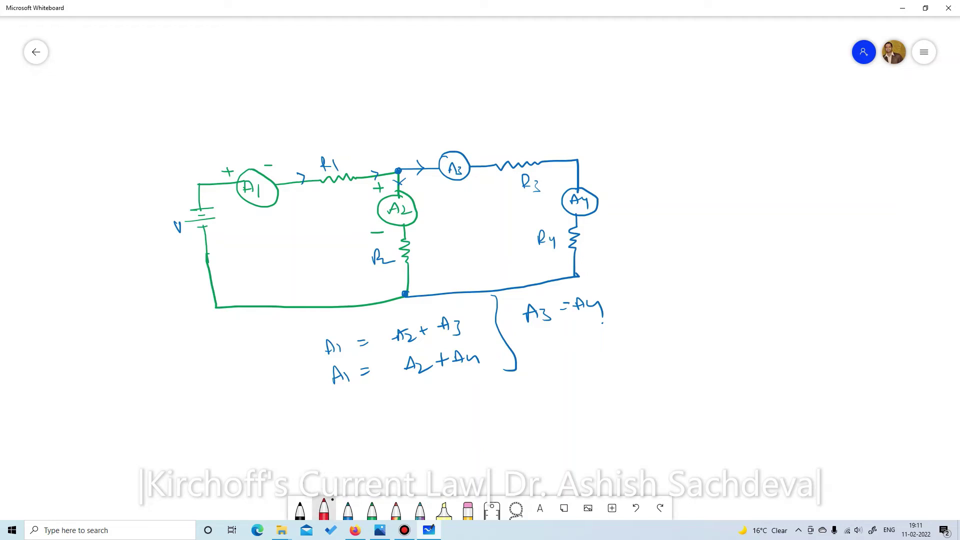
{"action": "mouse_move", "coordinate": [347, 154]}
{"action": "left_mouse_down"}
{"action": "mouse_move", "coordinate": [335, 153]}
{"action": "mouse_move", "coordinate": [355, 186]}
{"action": "mouse_move", "coordinate": [324, 158]}
{"action": "left_mouse_up"}
{"action": "mouse_move", "coordinate": [529, 139]}
{"action": "left_mouse_down"}
{"action": "mouse_move", "coordinate": [498, 163]}
{"action": "mouse_move", "coordinate": [529, 182]}
{"action": "mouse_move", "coordinate": [540, 146]}
{"action": "mouse_move", "coordinate": [515, 143]}
{"action": "left_mouse_up"}
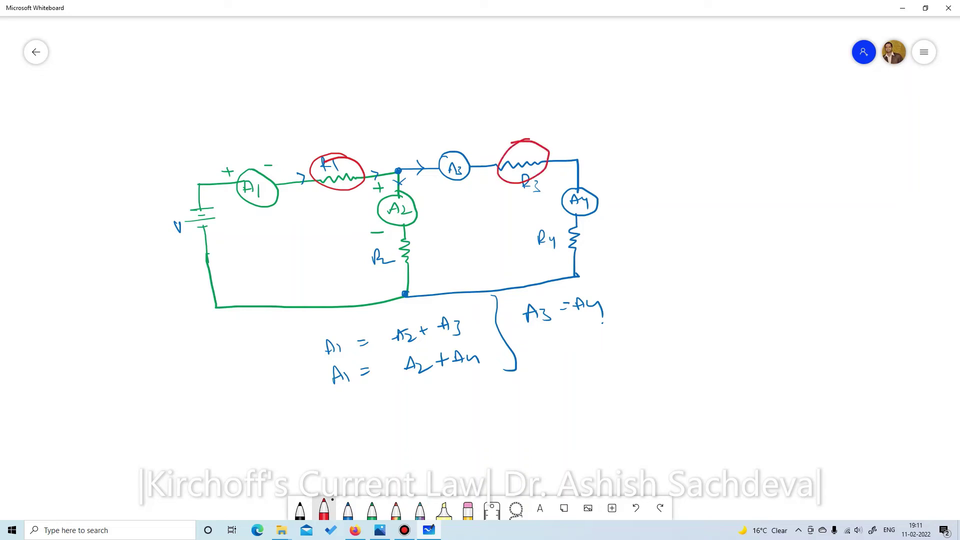
{"action": "mouse_move", "coordinate": [414, 228]}
{"action": "left_mouse_down"}
{"action": "mouse_move", "coordinate": [397, 242]}
{"action": "mouse_move", "coordinate": [397, 262]}
{"action": "mouse_move", "coordinate": [426, 256]}
{"action": "mouse_move", "coordinate": [411, 229]}
{"action": "left_mouse_up"}
{"action": "mouse_move", "coordinate": [594, 215]}
{"action": "left_mouse_down"}
{"action": "mouse_move", "coordinate": [559, 251]}
{"action": "mouse_move", "coordinate": [605, 241]}
{"action": "mouse_move", "coordinate": [574, 212]}
{"action": "left_mouse_up"}
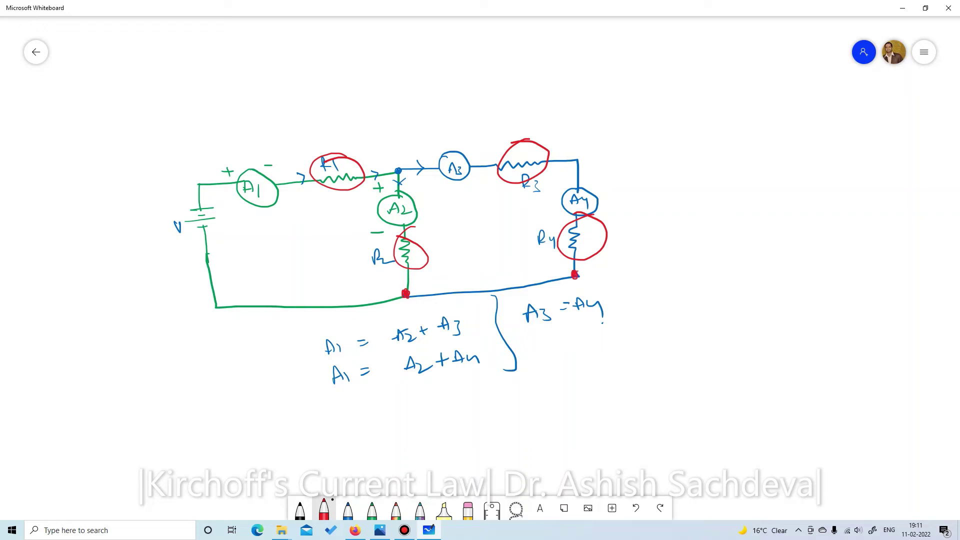
Mark the voltage source's plus and minus polarity in red and draw an arrow linking the two bottom nodes.
{"action": "mouse_move", "coordinate": [181, 193]}
{"action": "left_mouse_down"}
{"action": "mouse_move", "coordinate": [195, 191]}
{"action": "mouse_move", "coordinate": [187, 198]}
{"action": "left_mouse_up"}
{"action": "left_click_drag", "start_coordinate": [187, 247], "coordinate": [196, 240]}
{"action": "left_click_drag", "start_coordinate": [406, 296], "coordinate": [570, 271]}
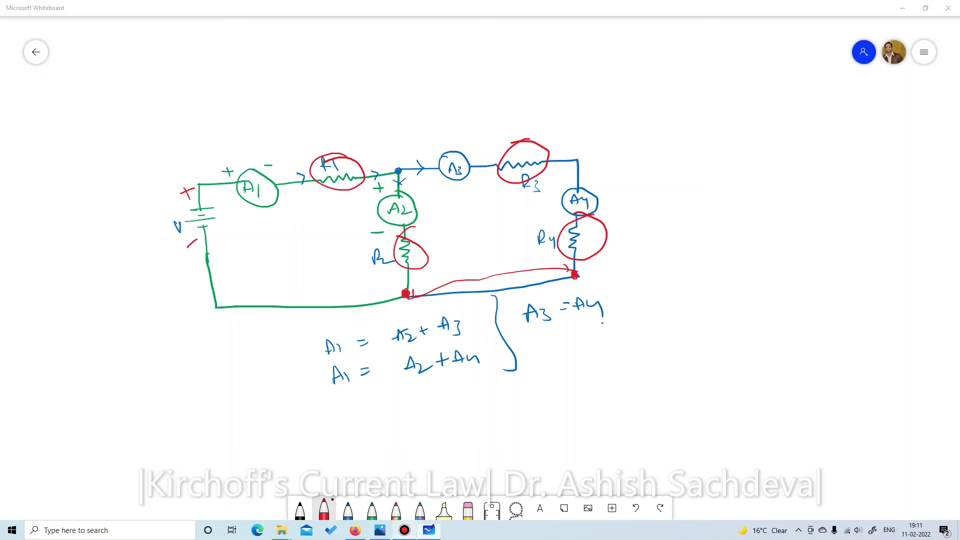
Switch back to Tinkercad and place a Resistor horizontally on the breadboard in row c, spanning columns 3 to 7.
{"action": "left_click", "coordinate": [380, 529]}
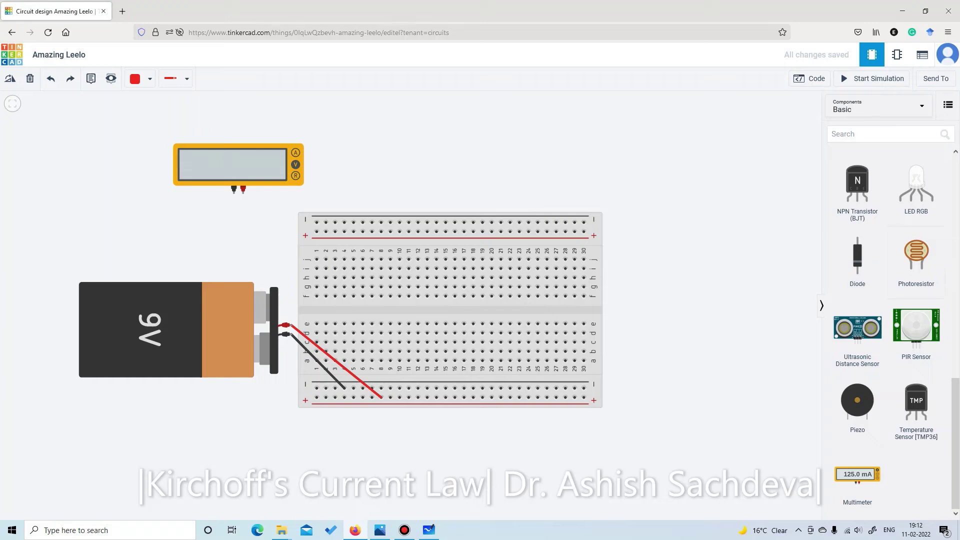
{"action": "scroll", "coordinate": [887, 335], "scroll_direction": "up", "scroll_amount": 10}
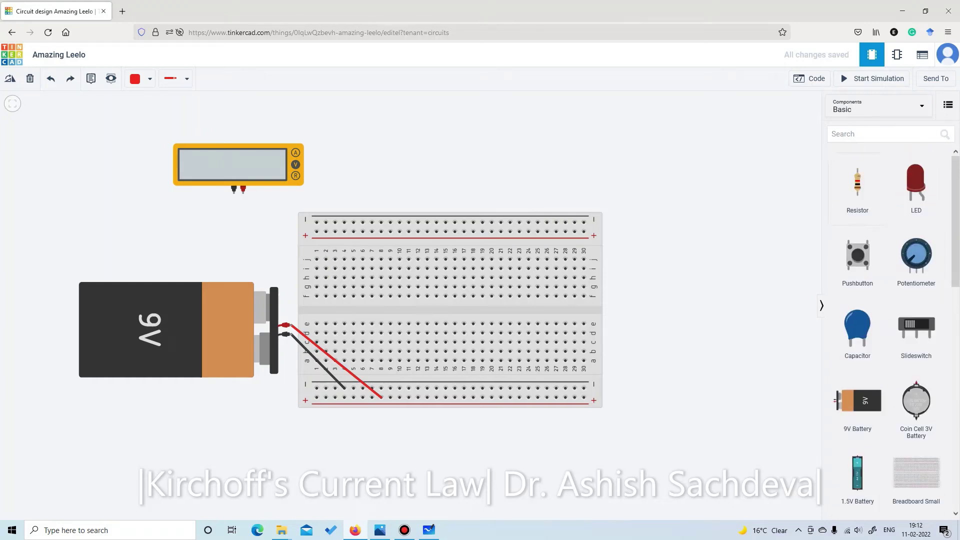
{"action": "left_click_drag", "start_coordinate": [857, 183], "coordinate": [353, 340]}
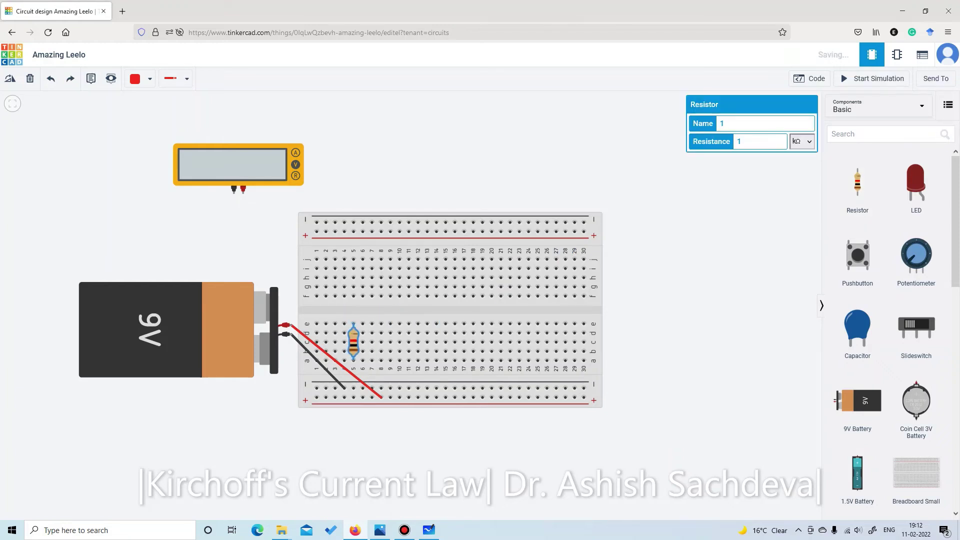
{"action": "key", "text": "ctrl+r"}
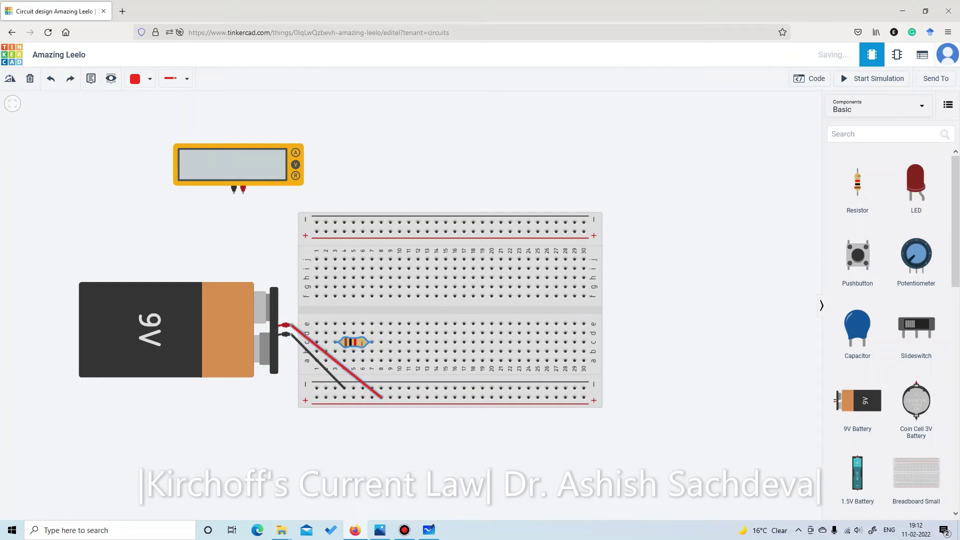
Delete the red and black wires connecting the battery to the breadboard's lower rails.
{"action": "left_click", "coordinate": [335, 361]}
{"action": "key", "text": "Delete"}
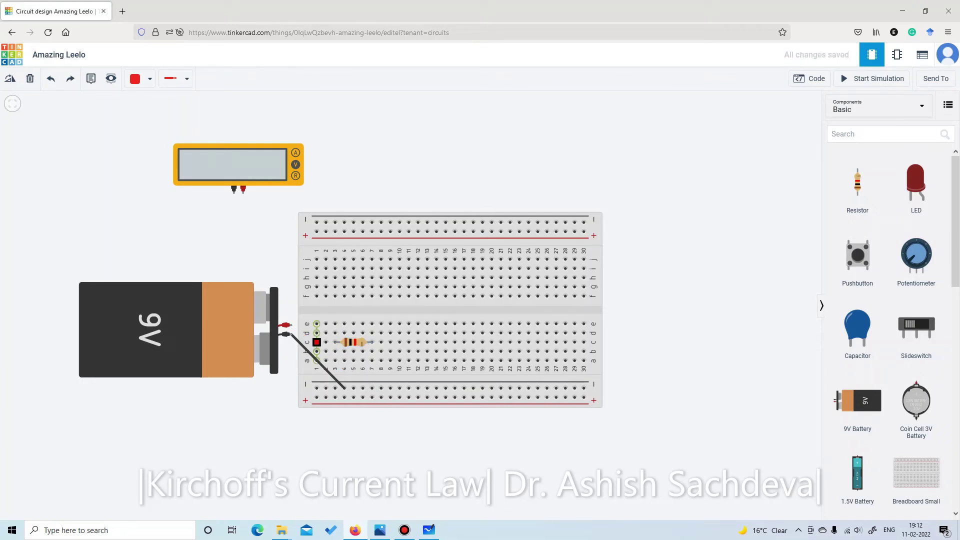
{"action": "left_click", "coordinate": [318, 361]}
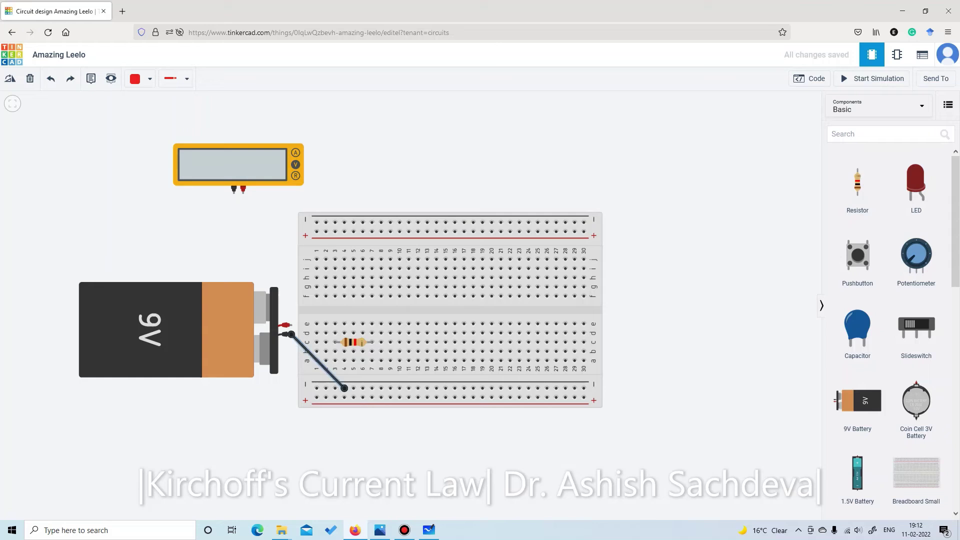
{"action": "key", "text": "Delete"}
Wire the battery's positive terminal in red and negative terminal in black to the matching lower rails at column 1.
{"action": "left_click", "coordinate": [291, 325]}
{"action": "left_click", "coordinate": [316, 397]}
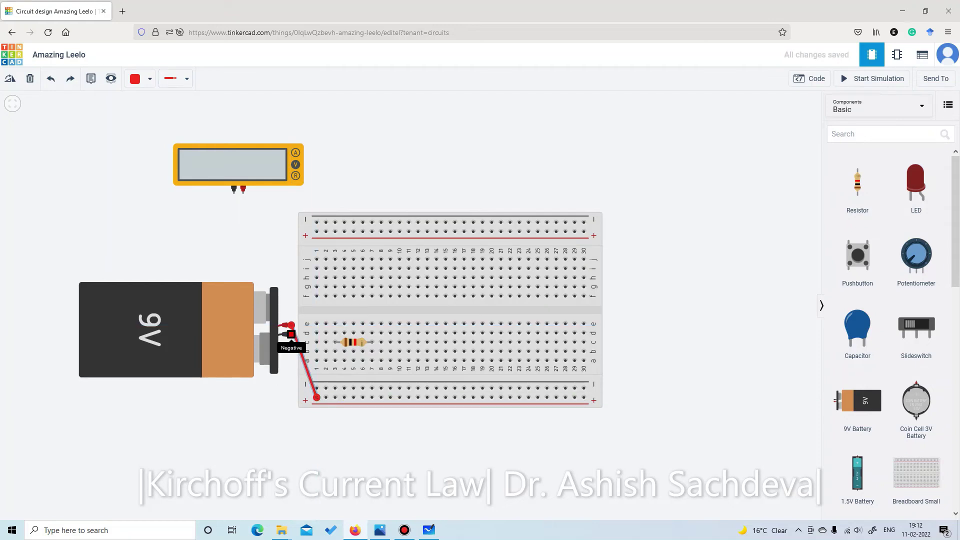
{"action": "left_click", "coordinate": [291, 334]}
{"action": "left_click", "coordinate": [316, 388]}
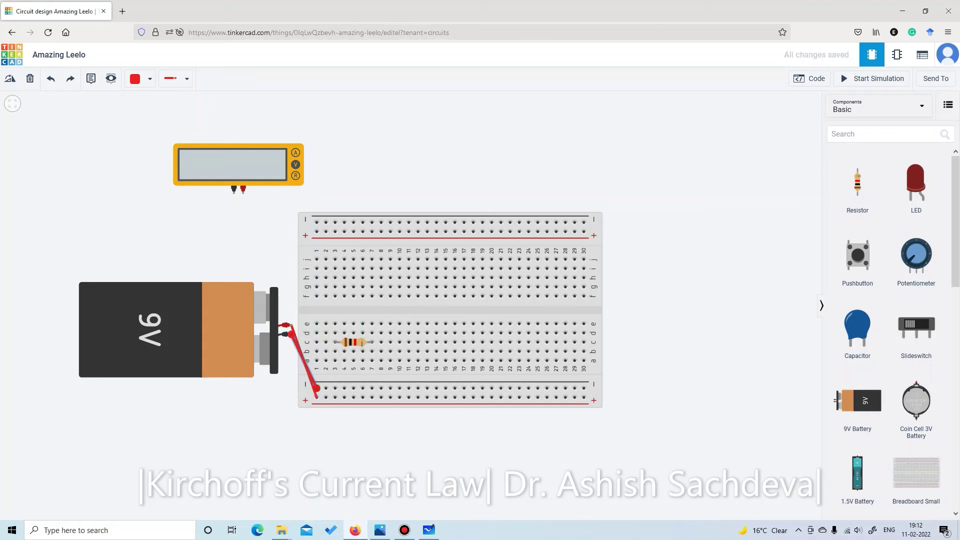
{"action": "left_click", "coordinate": [141, 79]}
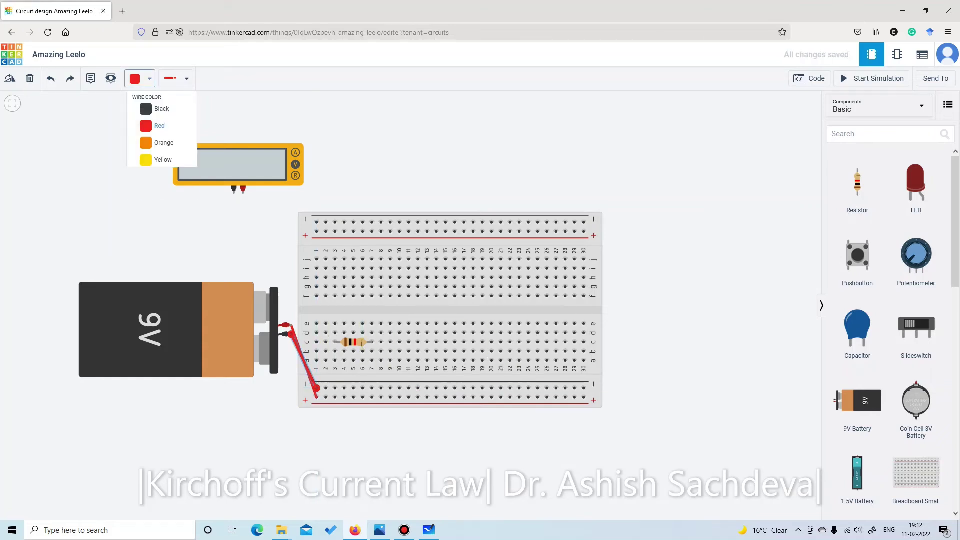
{"action": "left_click", "coordinate": [159, 109]}
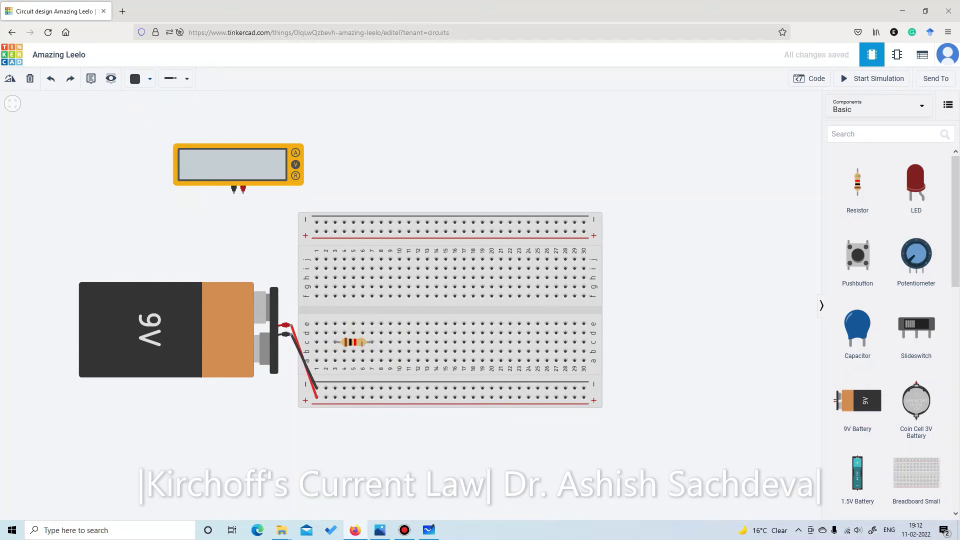
Place vertical resistors from row b to the lower negative rail at columns 9 and 17, and a horizontal one in row c spanning columns 11 to 15.
{"action": "left_click_drag", "start_coordinate": [857, 183], "coordinate": [390, 369]}
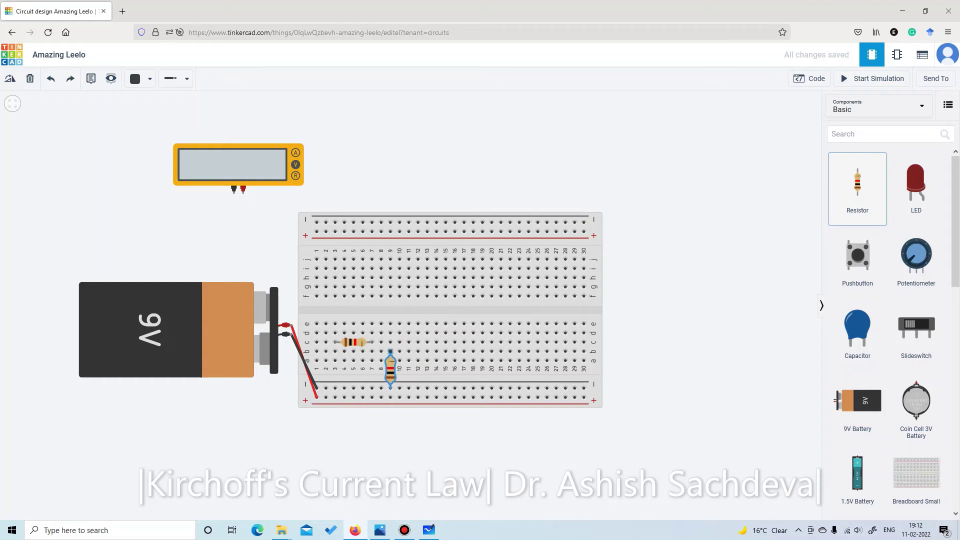
{"action": "left_click_drag", "start_coordinate": [857, 182], "coordinate": [436, 341]}
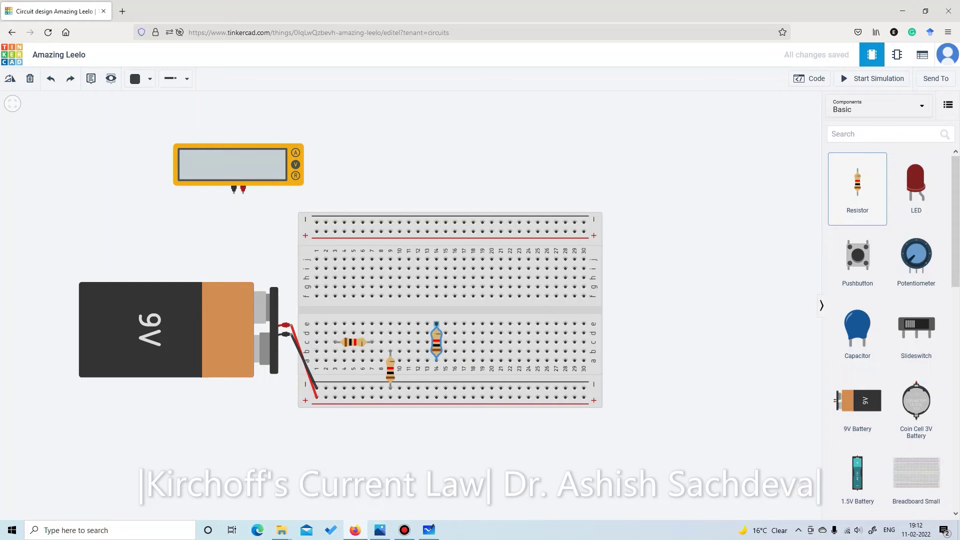
{"action": "key", "text": "r"}
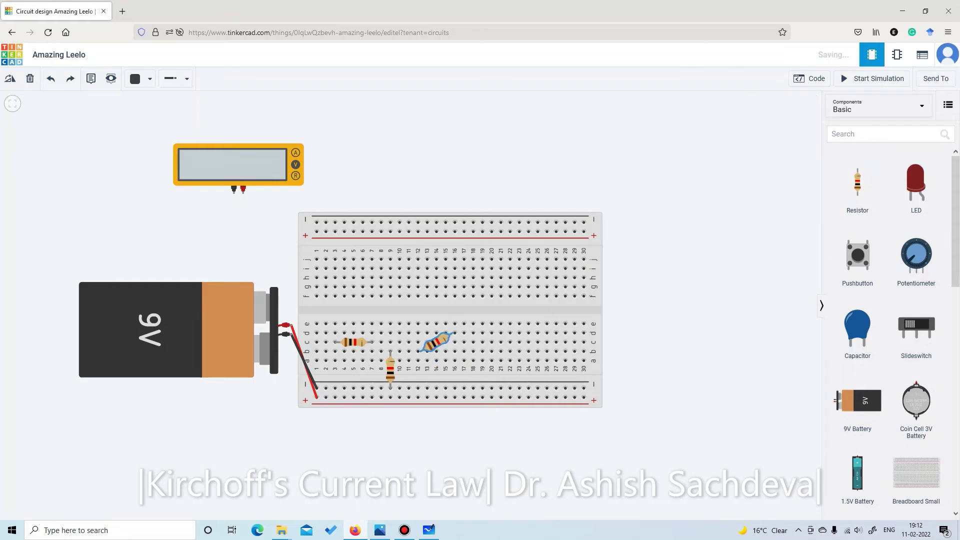
{"action": "key", "text": "r"}
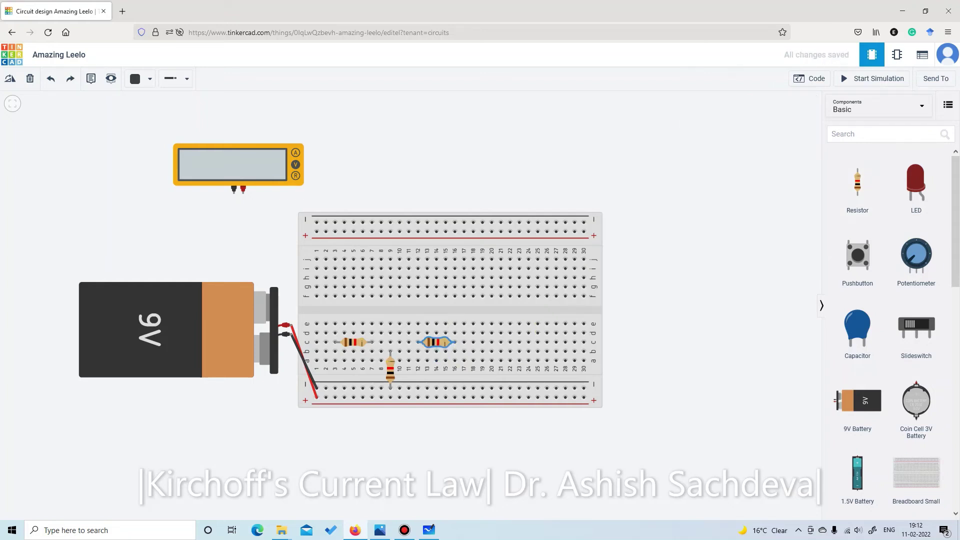
{"action": "left_click", "coordinate": [449, 305]}
{"action": "left_click", "coordinate": [435, 342]}
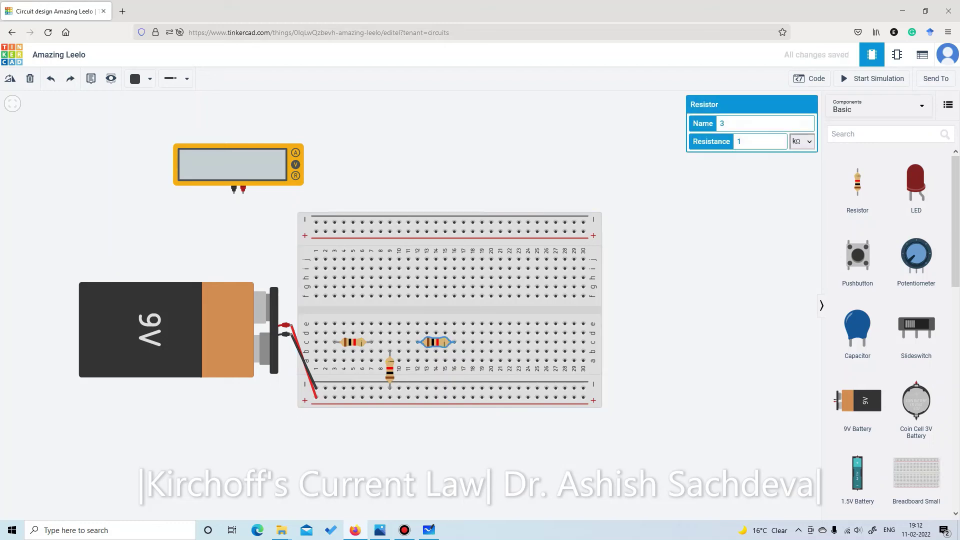
{"action": "left_click_drag", "start_coordinate": [435, 342], "coordinate": [426, 341]}
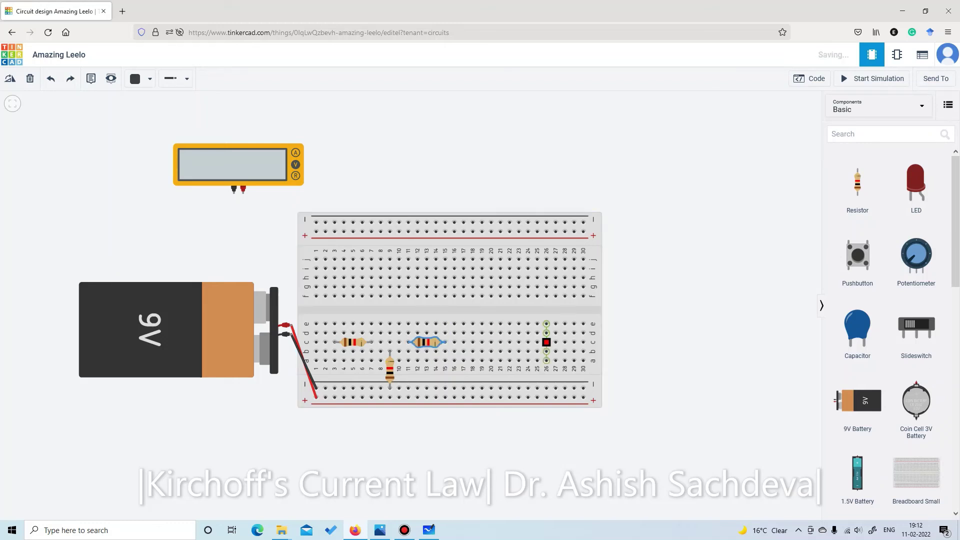
{"action": "left_click_drag", "start_coordinate": [856, 183], "coordinate": [464, 368]}
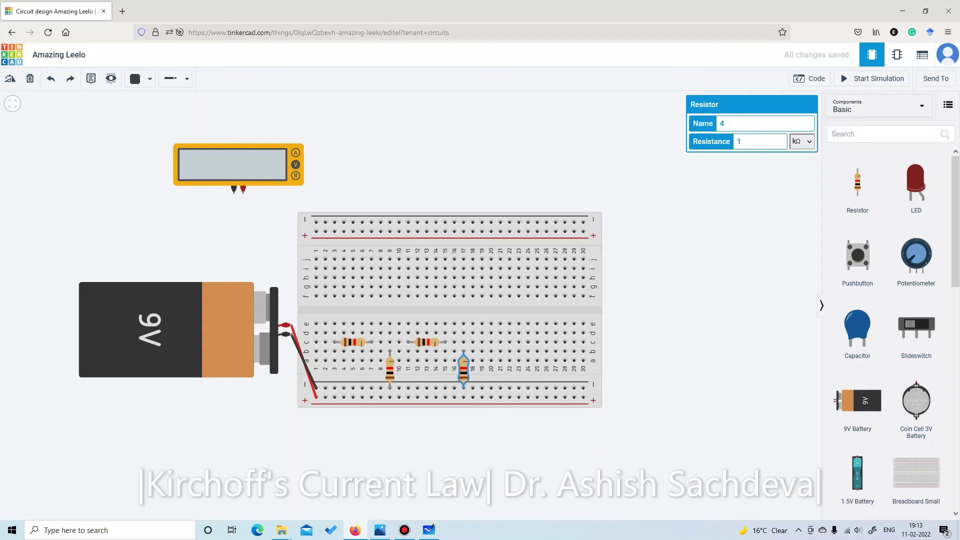
{"action": "key", "text": "Escape"}
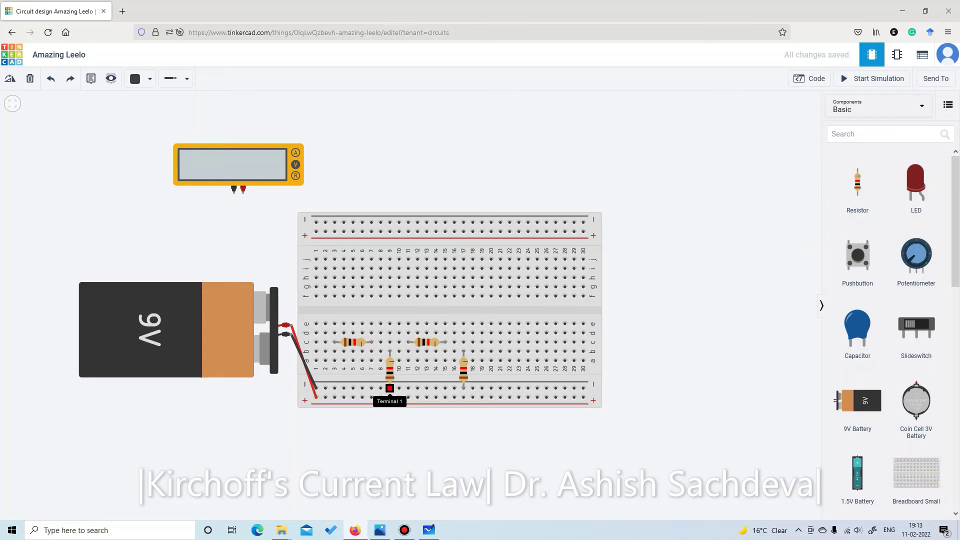
Switch to Microsoft Whiteboard and draw red ticks beside R2 and R4 joined by a line, plus a tick at the source's negative terminal.
{"action": "left_click", "coordinate": [429, 530]}
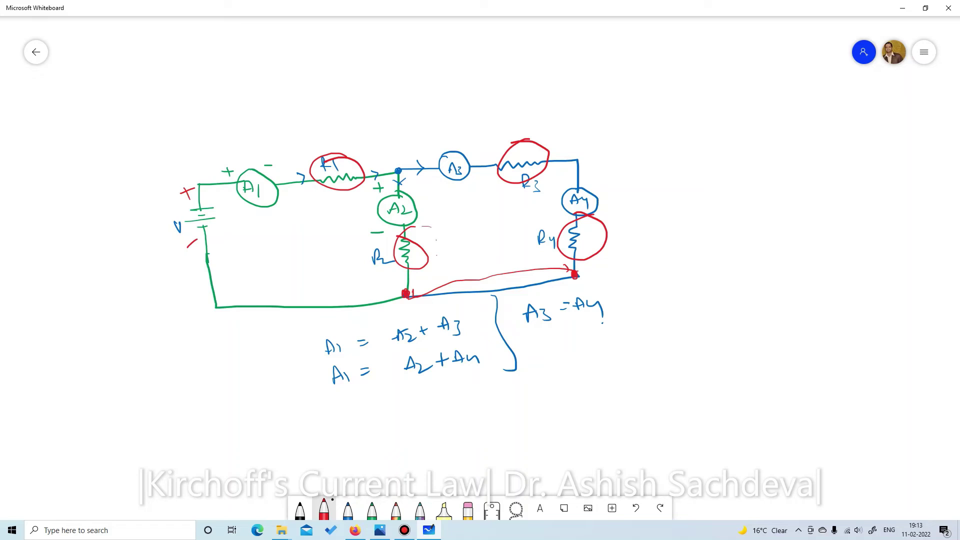
{"action": "mouse_move", "coordinate": [435, 240]}
{"action": "left_mouse_down"}
{"action": "mouse_move", "coordinate": [616, 216]}
{"action": "mouse_move", "coordinate": [611, 235]}
{"action": "mouse_move", "coordinate": [586, 228]}
{"action": "mouse_move", "coordinate": [595, 237]}
{"action": "mouse_move", "coordinate": [622, 215]}
{"action": "left_mouse_up"}
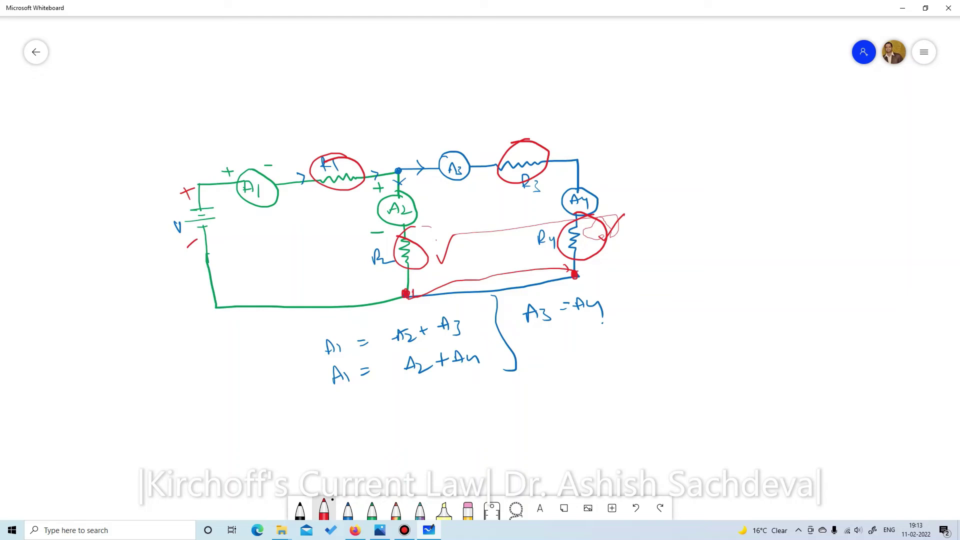
{"action": "left_click_drag", "start_coordinate": [200, 265], "coordinate": [209, 275]}
{"action": "left_click_drag", "start_coordinate": [212, 230], "coordinate": [225, 216]}
On the whiteboard circuit, circle the plus signs of the voltage source and ammeter A1 in red.
{"action": "left_click", "coordinate": [355, 530]}
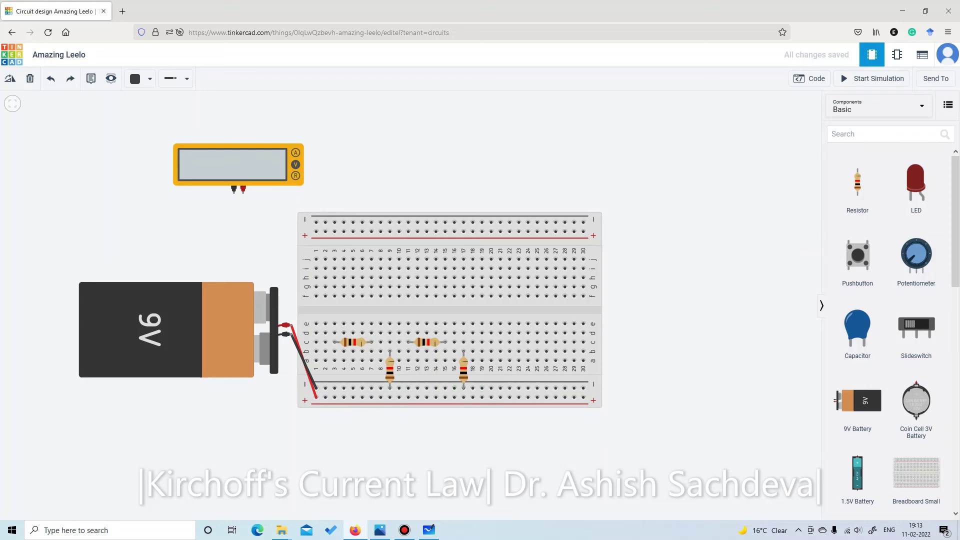
{"action": "left_click", "coordinate": [429, 530]}
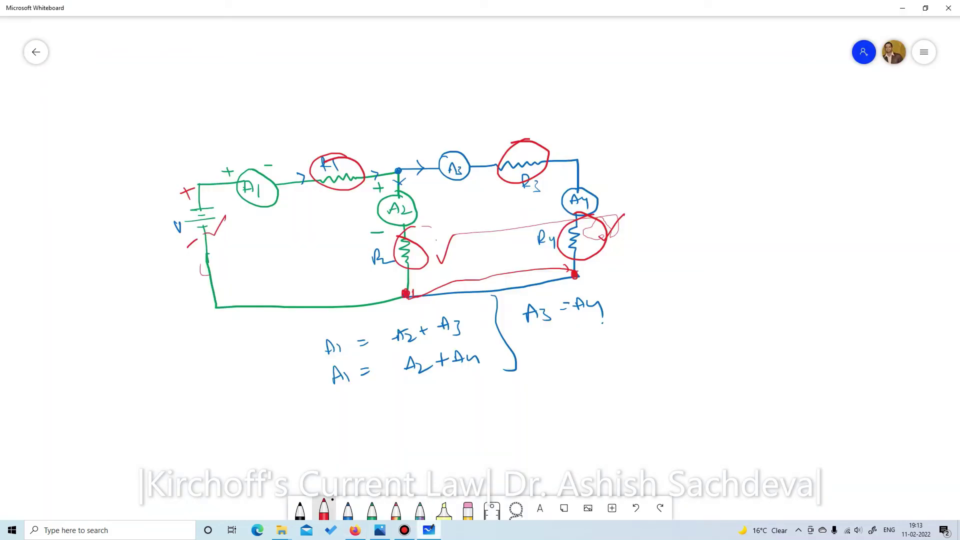
{"action": "mouse_move", "coordinate": [233, 163]}
{"action": "left_mouse_down"}
{"action": "mouse_move", "coordinate": [216, 177]}
{"action": "mouse_move", "coordinate": [235, 180]}
{"action": "mouse_move", "coordinate": [238, 168]}
{"action": "mouse_move", "coordinate": [176, 193]}
{"action": "mouse_move", "coordinate": [193, 183]}
{"action": "left_mouse_up"}
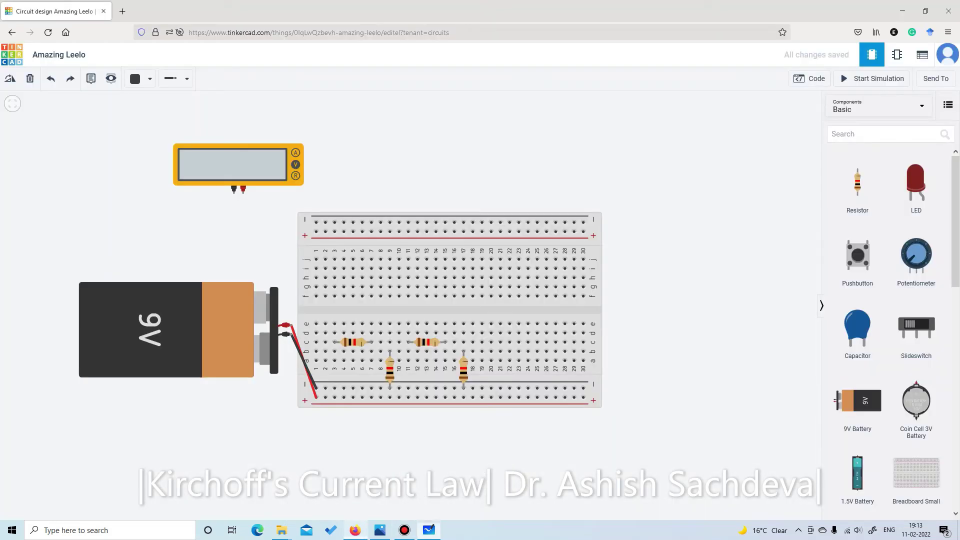
Switch to Tinkercad and wire the multimeter's positive terminal to the lower positive rail at column 3 in red.
{"action": "left_click", "coordinate": [355, 529]}
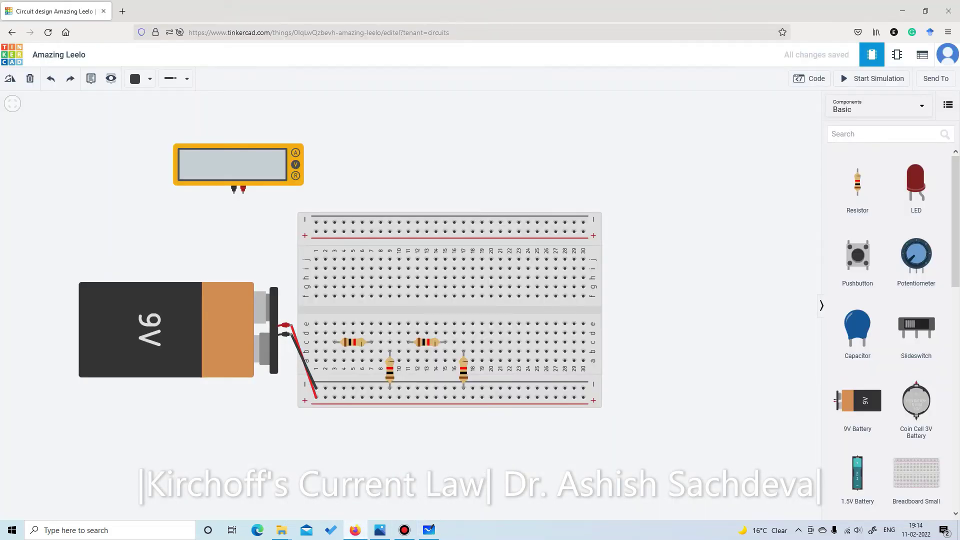
{"action": "left_click", "coordinate": [243, 192]}
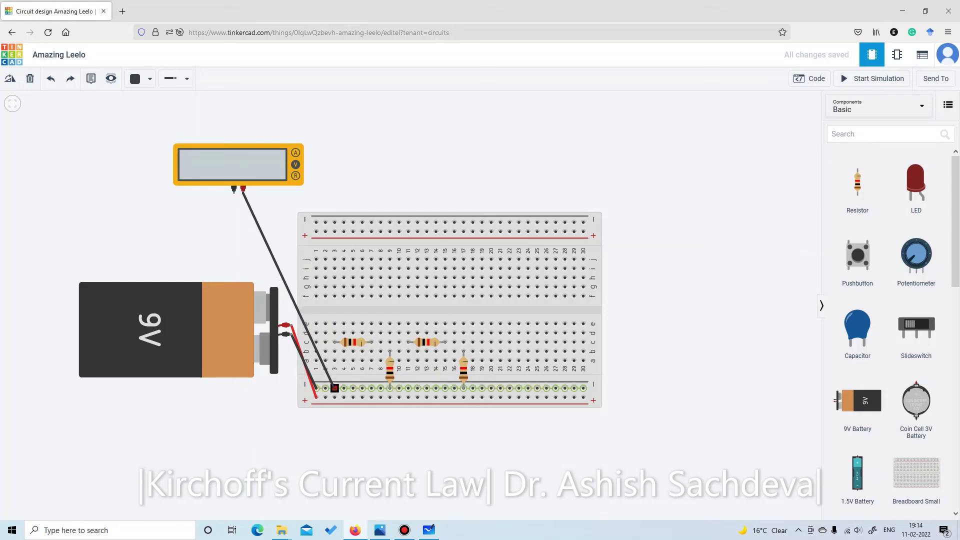
{"action": "left_click", "coordinate": [335, 397]}
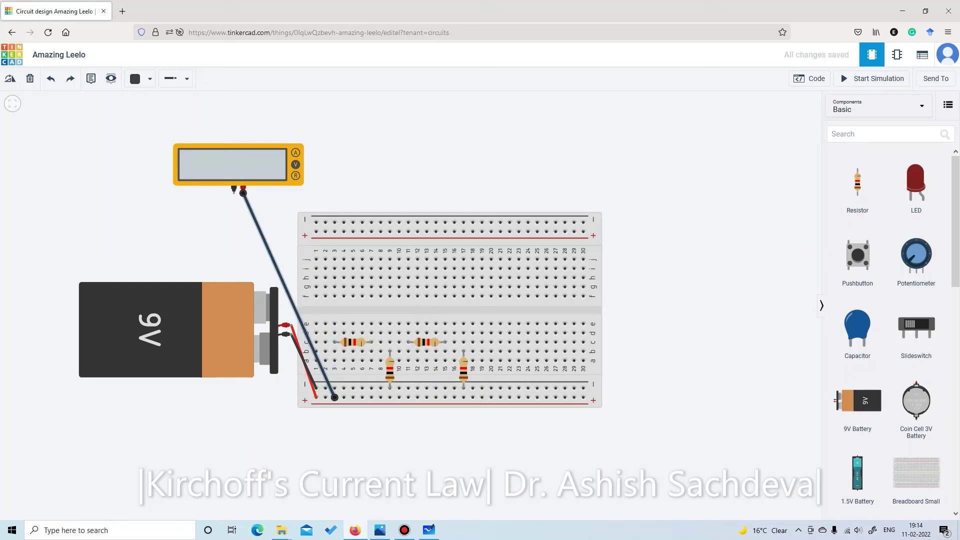
{"action": "left_click", "coordinate": [150, 79]}
{"action": "left_click", "coordinate": [159, 129]}
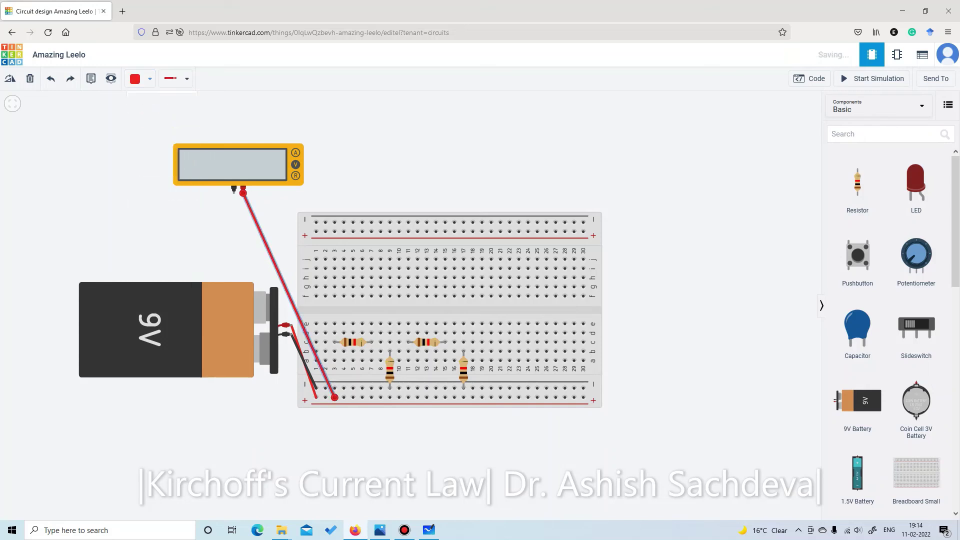
Set the multimeter's mode to Amperage.
{"action": "left_click", "coordinate": [232, 165]}
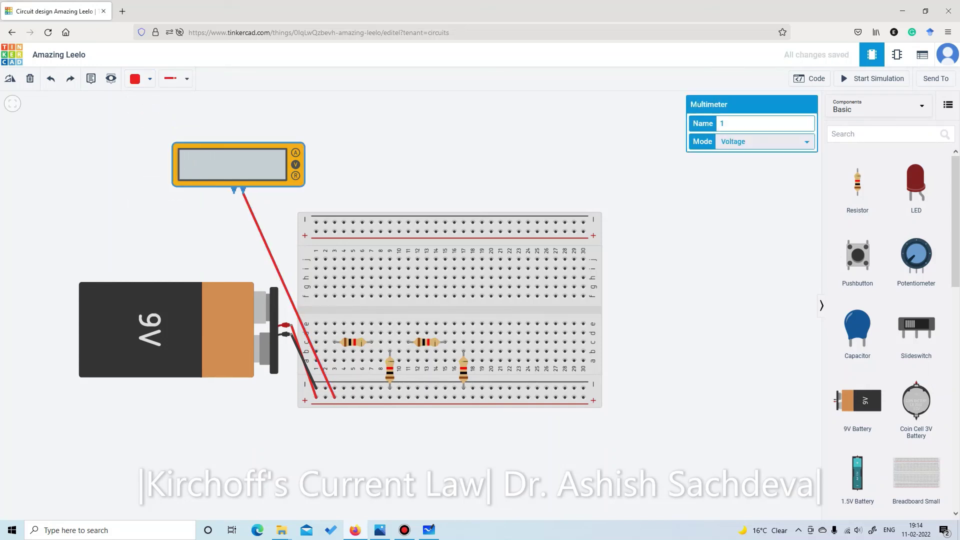
{"action": "left_click", "coordinate": [763, 142]}
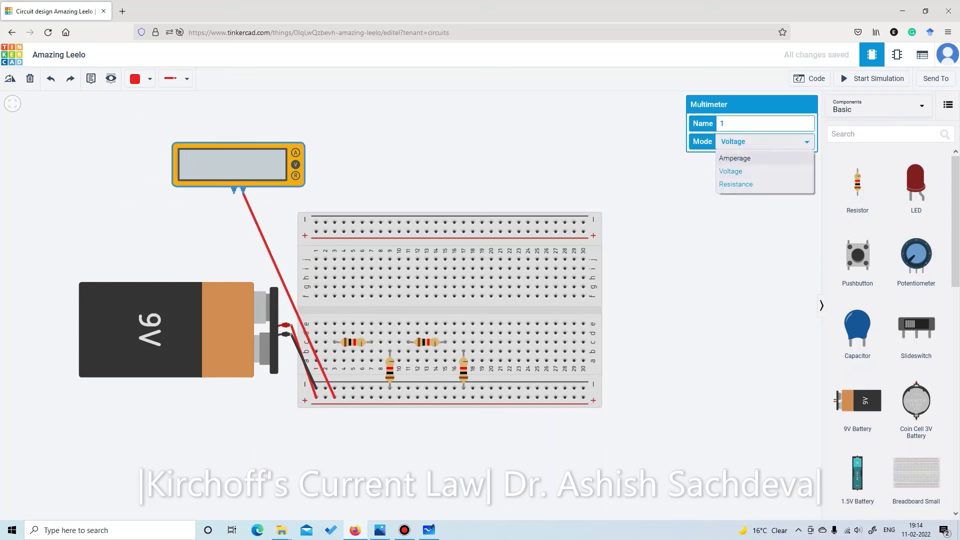
{"action": "left_click", "coordinate": [734, 158]}
{"action": "key", "text": "Escape"}
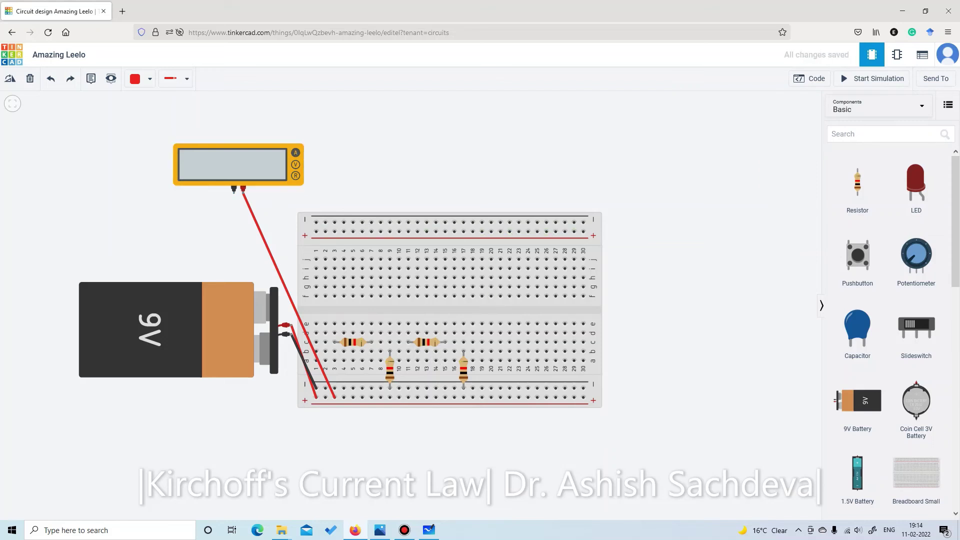
Switch to Microsoft Whiteboard, circle ammeter A1's minus sign in red and draw an arrow from it to R1.
{"action": "key", "text": "alt+Tab"}
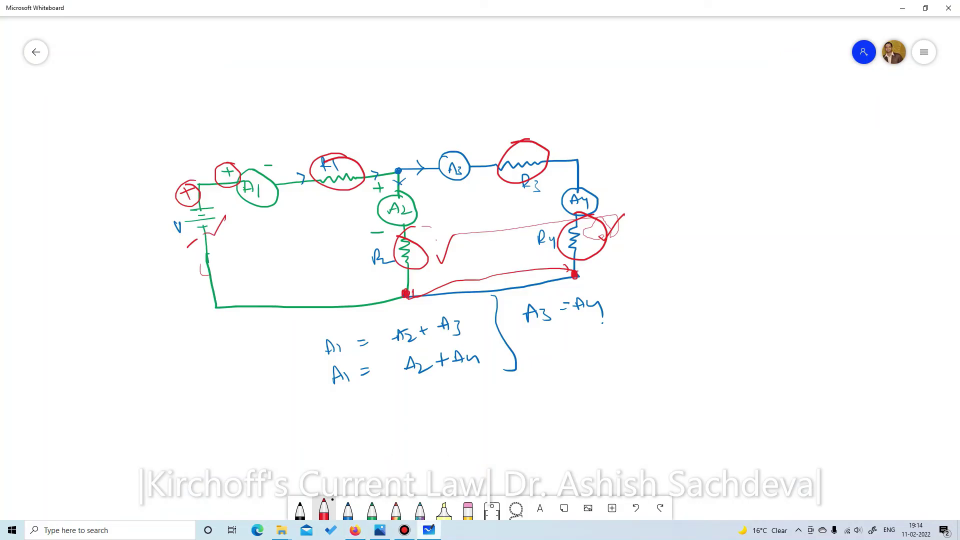
{"action": "mouse_move", "coordinate": [270, 157]}
{"action": "left_mouse_down"}
{"action": "mouse_move", "coordinate": [278, 177]}
{"action": "mouse_move", "coordinate": [294, 154]}
{"action": "mouse_move", "coordinate": [319, 155]}
{"action": "left_mouse_up"}
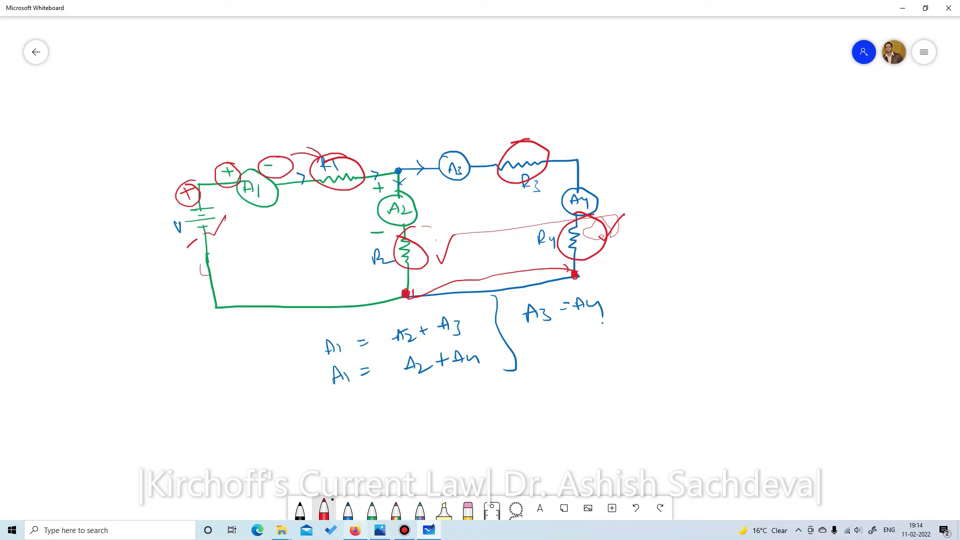
Switch to Tinkercad and connect the multimeter's negative terminal to row e, column 3 of the breadboard with a black wire.
{"action": "left_click", "coordinate": [355, 529]}
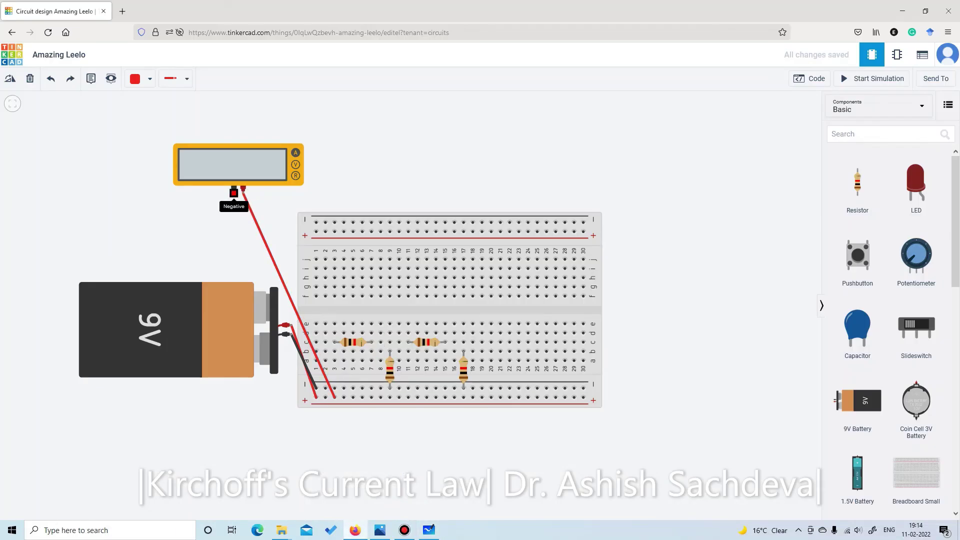
{"action": "left_click", "coordinate": [233, 193]}
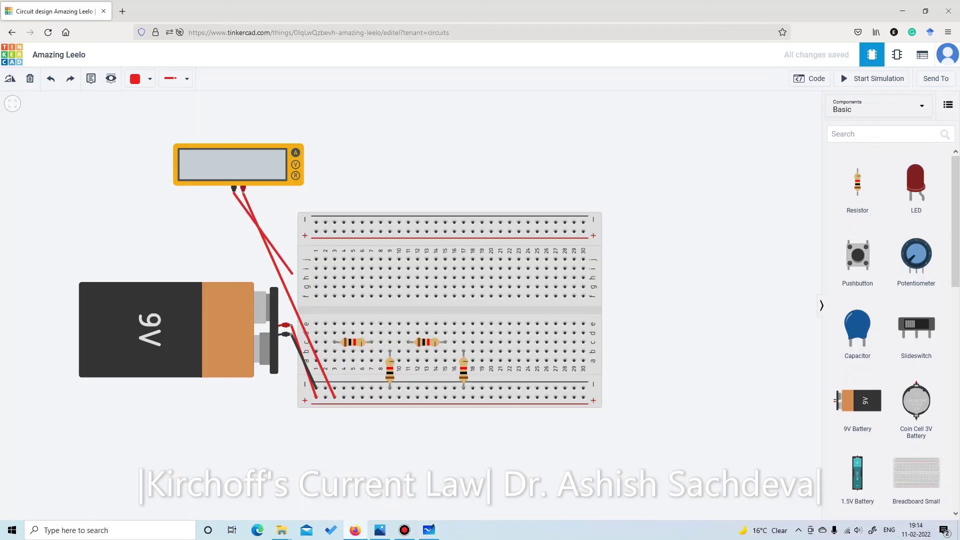
{"action": "left_click", "coordinate": [316, 300]}
{"action": "left_click_drag", "start_coordinate": [316, 299], "coordinate": [335, 323]}
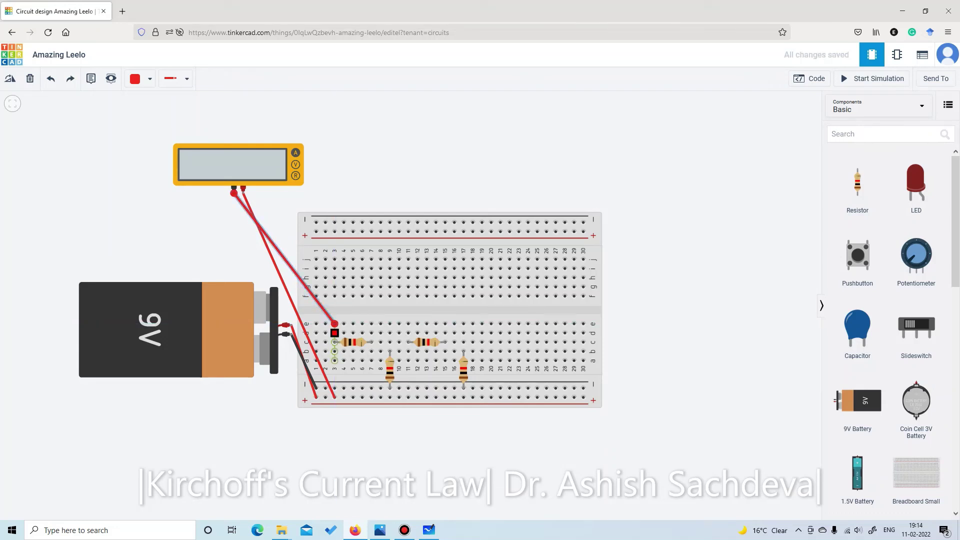
{"action": "left_click", "coordinate": [143, 78]}
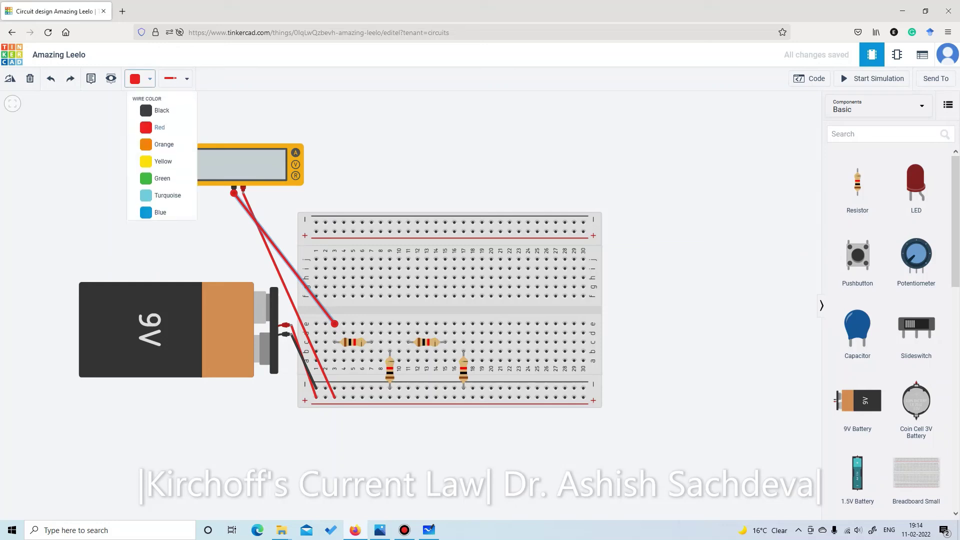
{"action": "left_click", "coordinate": [162, 111]}
{"action": "key", "text": "Escape"}
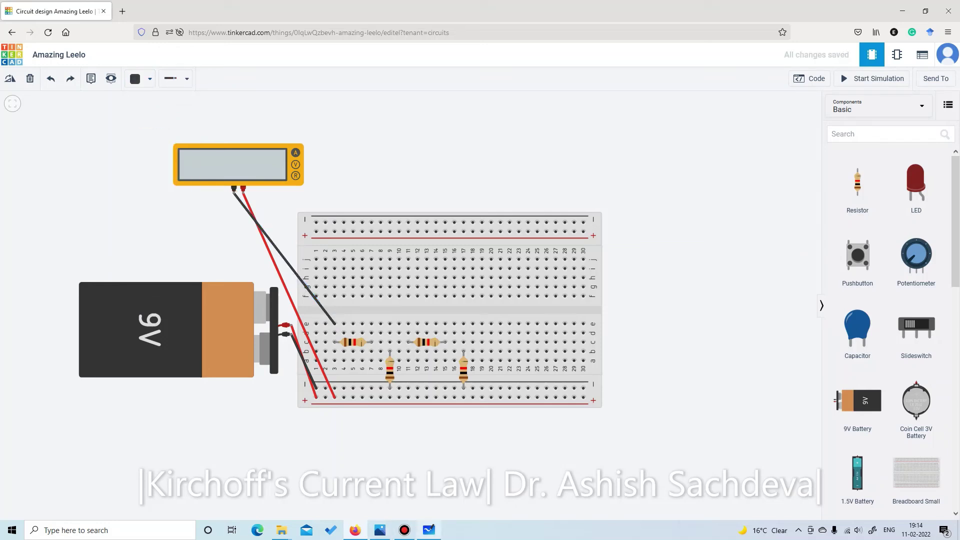
Switch to Microsoft Whiteboard, tick R1, and mark in red the plus side of A2 and the plus and minus sides of A3.
{"action": "left_click", "coordinate": [428, 529]}
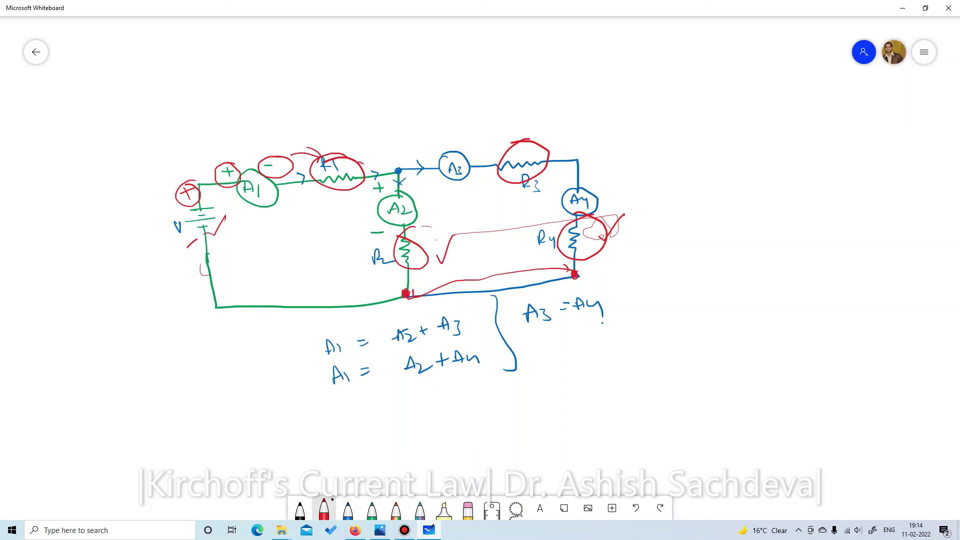
{"action": "mouse_move", "coordinate": [364, 163]}
{"action": "left_mouse_down"}
{"action": "mouse_move", "coordinate": [375, 144]}
{"action": "mouse_move", "coordinate": [438, 150]}
{"action": "left_mouse_up"}
{"action": "mouse_move", "coordinate": [429, 147]}
{"action": "left_mouse_down"}
{"action": "mouse_move", "coordinate": [432, 157]}
{"action": "mouse_move", "coordinate": [482, 145]}
{"action": "mouse_move", "coordinate": [455, 179]}
{"action": "mouse_move", "coordinate": [471, 159]}
{"action": "mouse_move", "coordinate": [435, 147]}
{"action": "left_mouse_up"}
{"action": "mouse_move", "coordinate": [396, 180]}
{"action": "left_mouse_down"}
{"action": "mouse_move", "coordinate": [375, 200]}
{"action": "mouse_move", "coordinate": [386, 217]}
{"action": "mouse_move", "coordinate": [418, 200]}
{"action": "mouse_move", "coordinate": [399, 184]}
{"action": "left_mouse_up"}
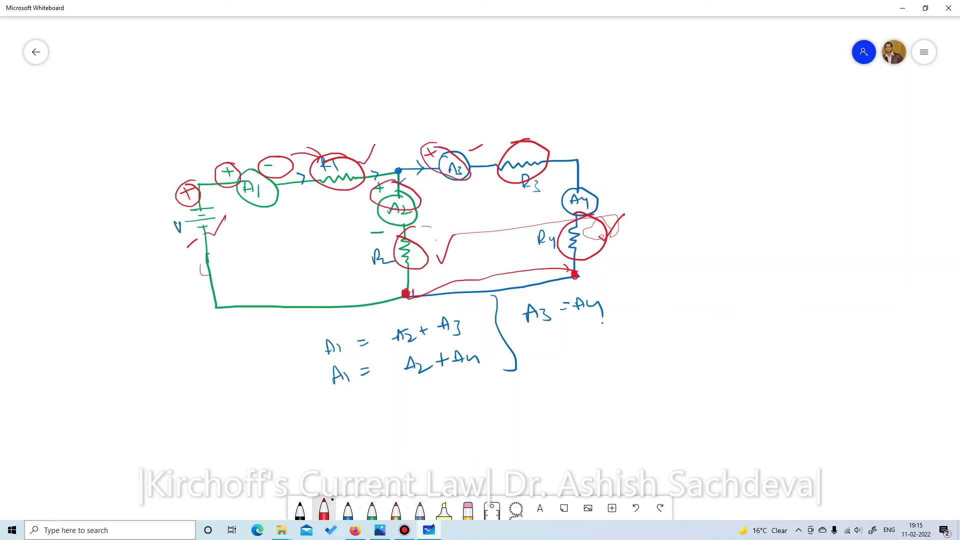
Switch to Tinkercad, place a second multimeter beside the first one above the breadboard, and set its mode to Amperage.
{"action": "key", "text": "alt+Tab"}
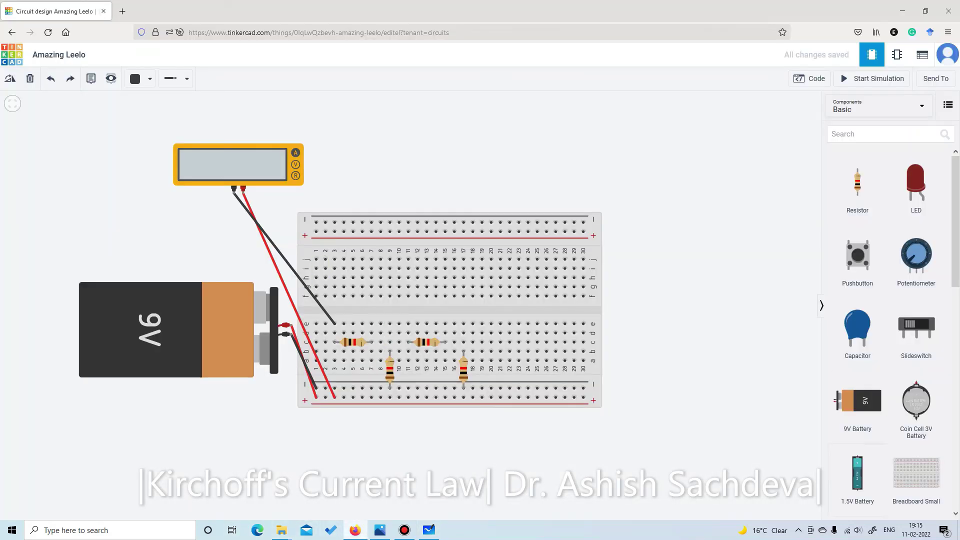
{"action": "scroll", "coordinate": [890, 329], "scroll_direction": "down", "scroll_amount": 10}
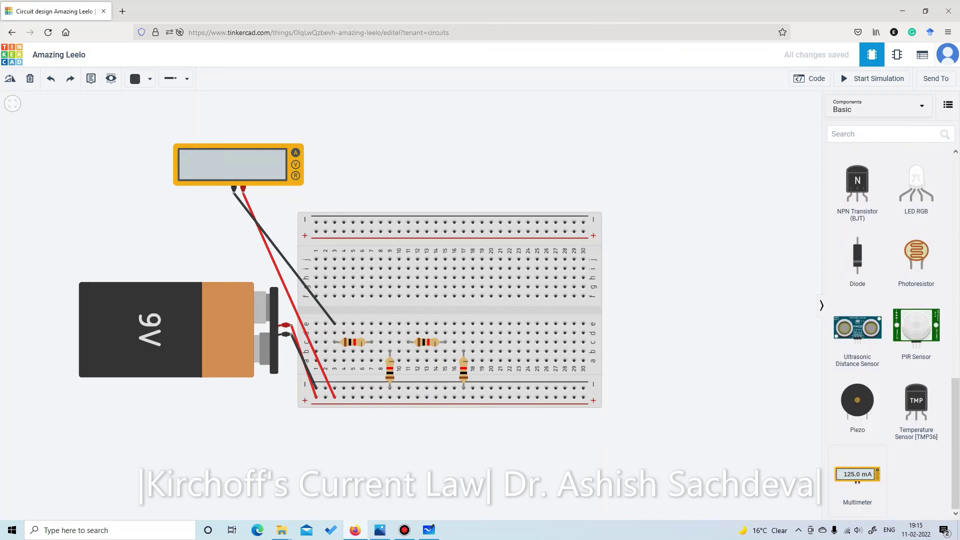
{"action": "left_click_drag", "start_coordinate": [857, 480], "coordinate": [374, 165]}
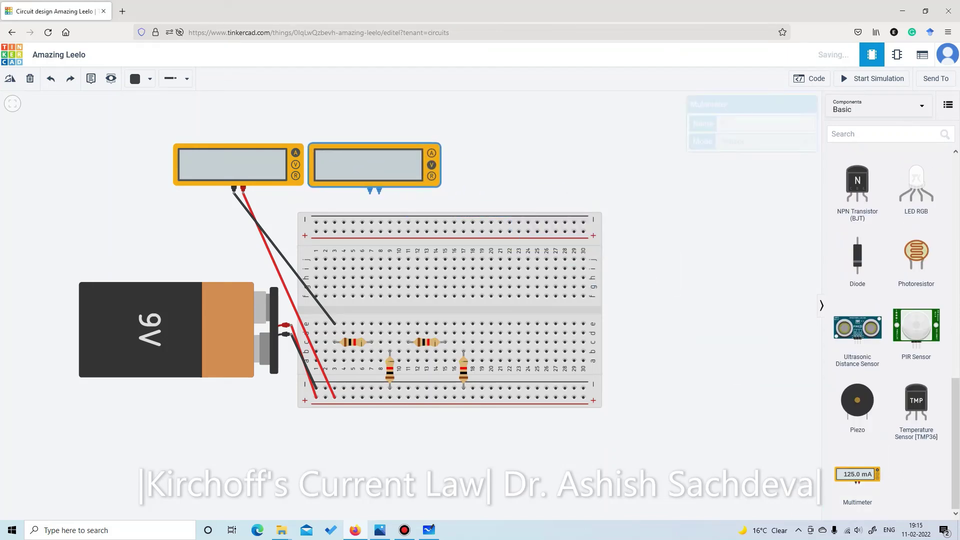
{"action": "left_click", "coordinate": [763, 142]}
{"action": "left_click", "coordinate": [744, 157]}
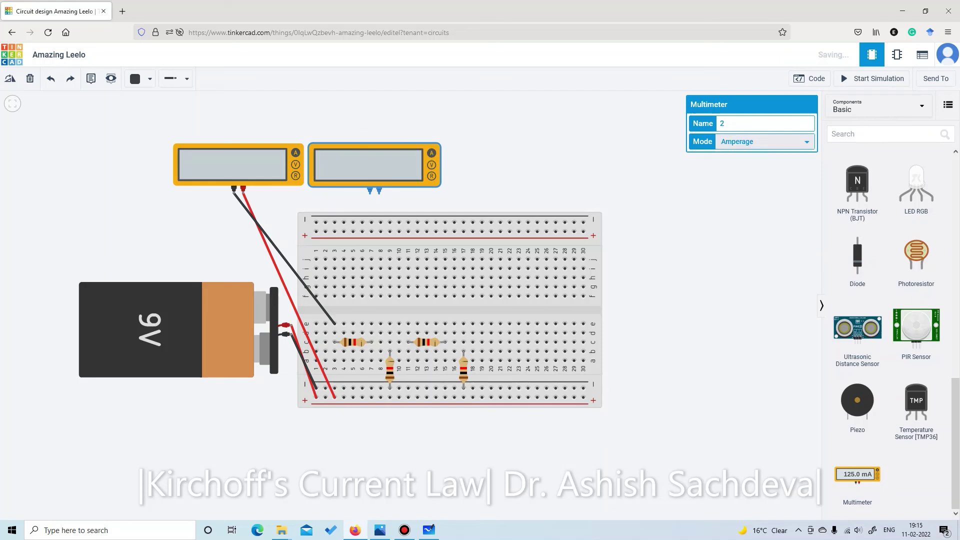
{"action": "key", "text": "Escape"}
Add a third multimeter beside the second one and set it to Amperage mode.
{"action": "left_click_drag", "start_coordinate": [857, 480], "coordinate": [512, 165]}
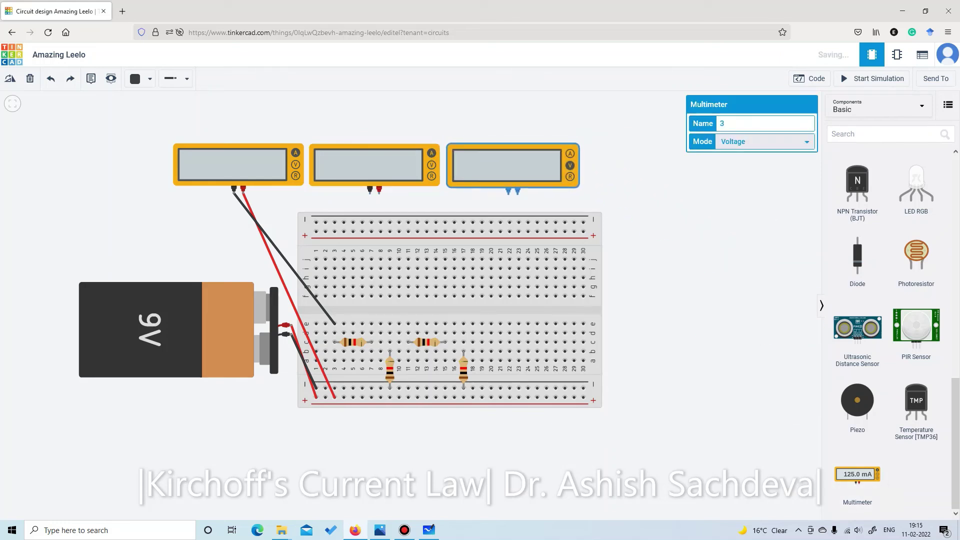
{"action": "left_click", "coordinate": [763, 141]}
{"action": "left_click", "coordinate": [739, 157]}
Connect the second multimeter's positive terminal to row d, column 7 of the breadboard with a red wire.
{"action": "left_click", "coordinate": [379, 194]}
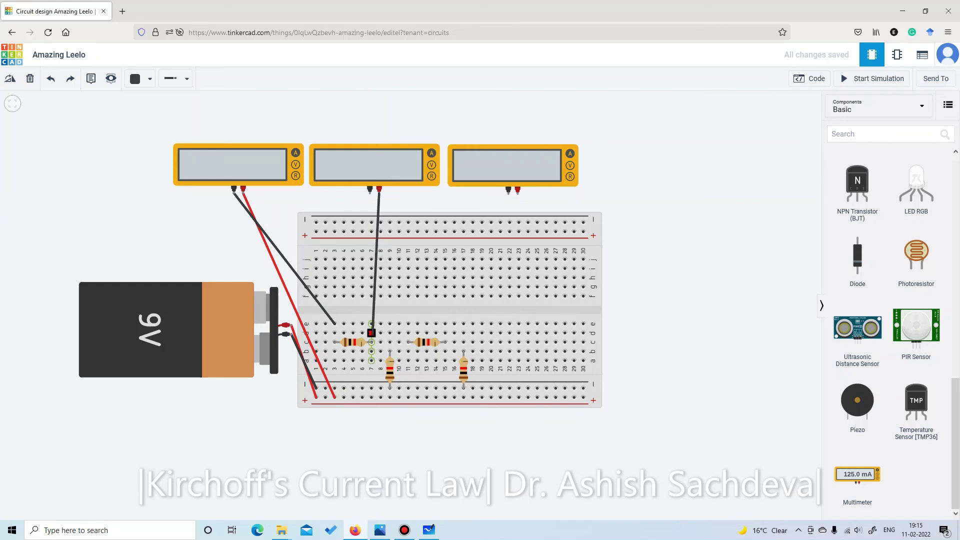
{"action": "left_click", "coordinate": [370, 332]}
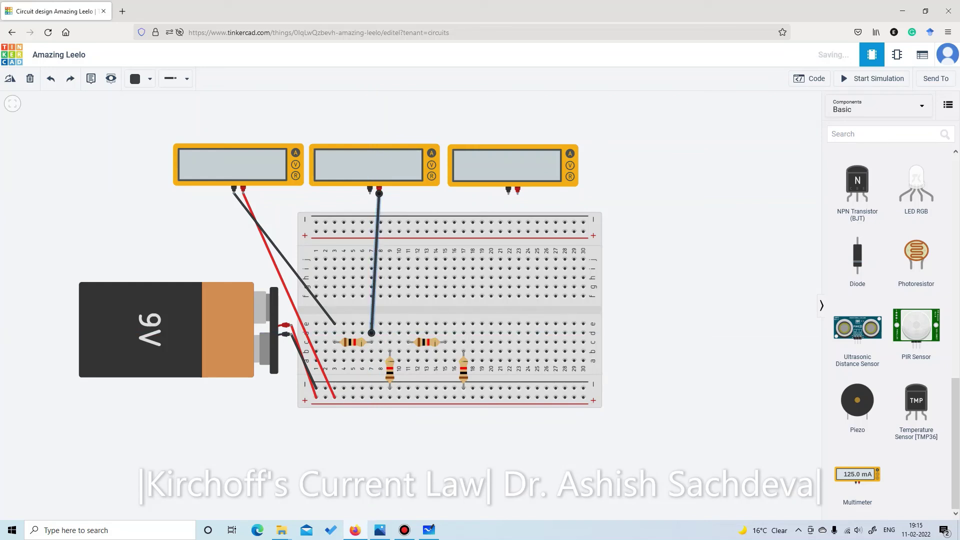
{"action": "left_click", "coordinate": [143, 79]}
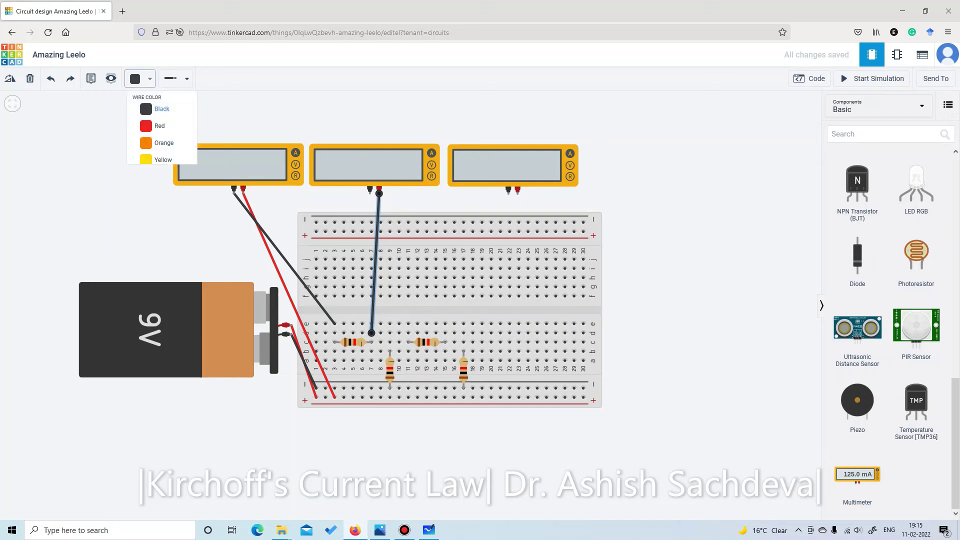
{"action": "left_click", "coordinate": [155, 125]}
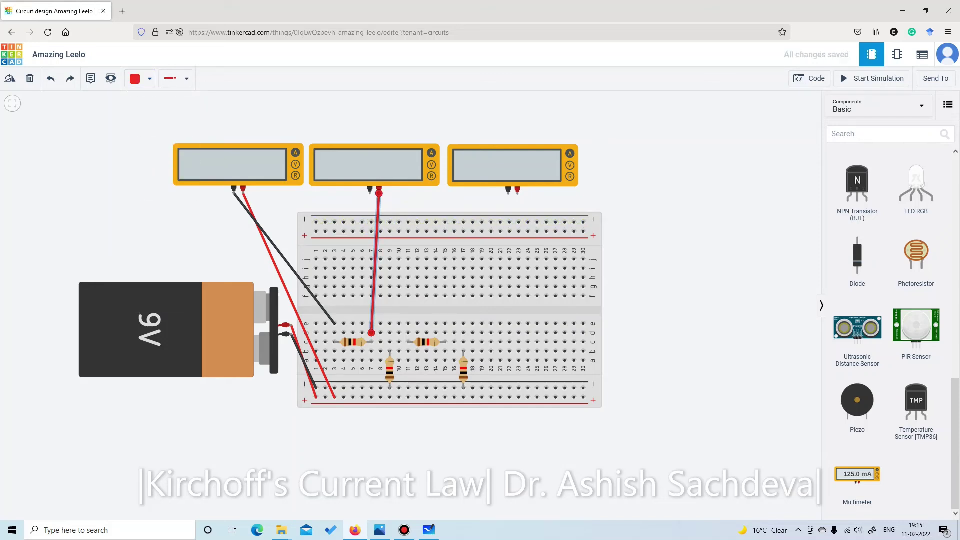
Connect the third multimeter's positive terminal to row e, column 7 of the breadboard with a red wire.
{"action": "left_click", "coordinate": [518, 190]}
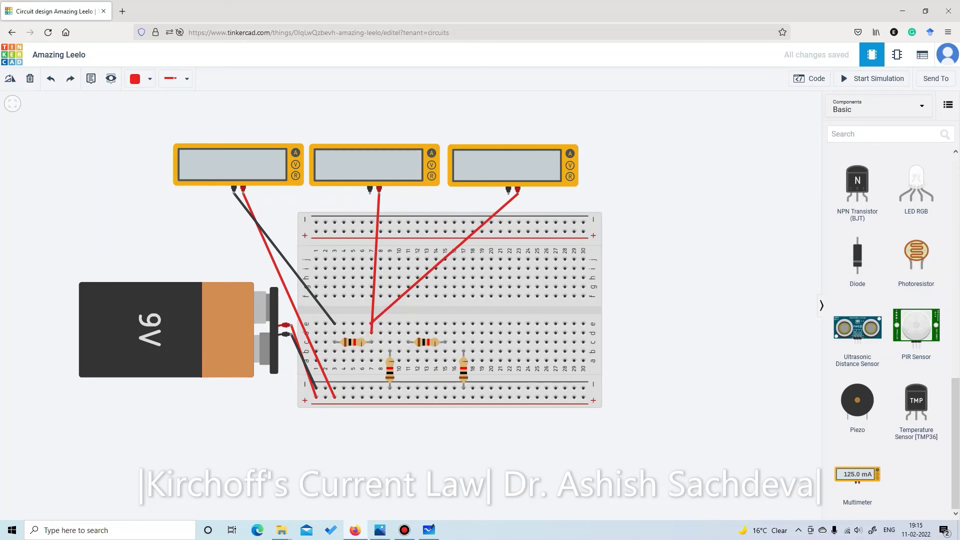
{"action": "left_click", "coordinate": [371, 323]}
{"action": "key", "text": "Escape"}
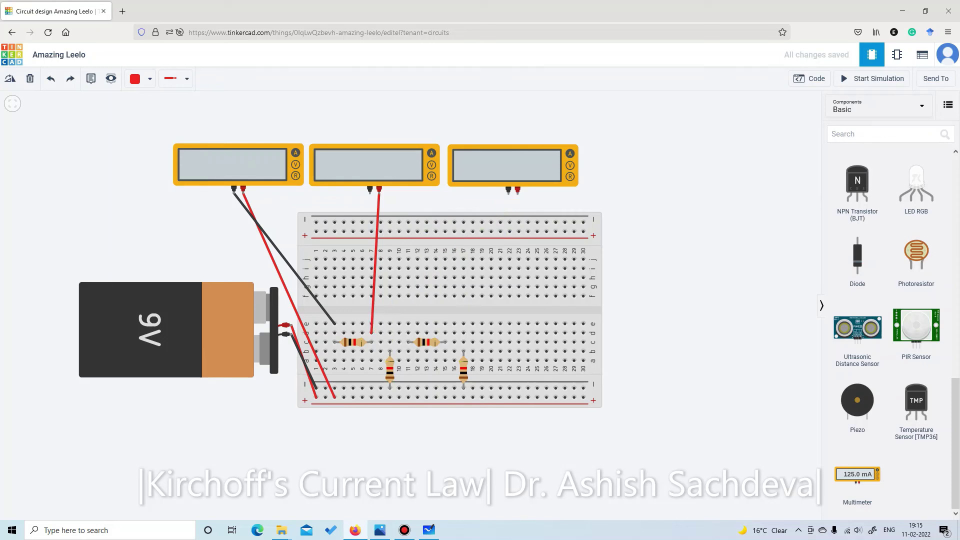
{"action": "left_click", "coordinate": [517, 194]}
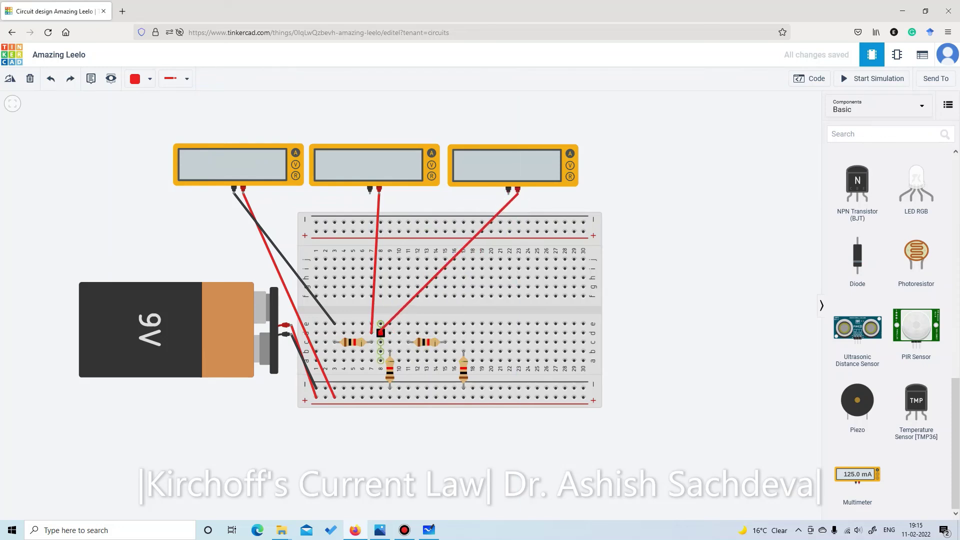
{"action": "left_click", "coordinate": [371, 330]}
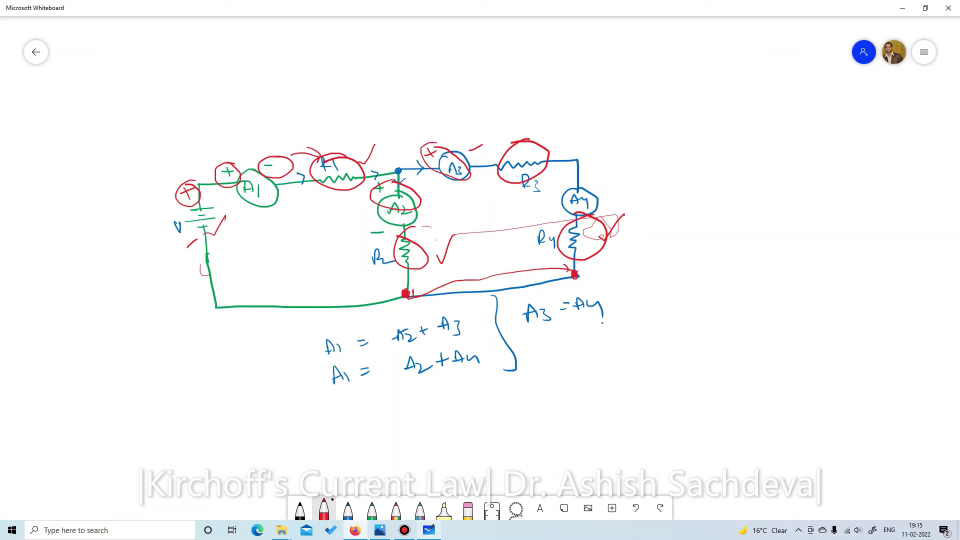
Switch to KCL.png in Photos, circle R1's output end, draw arrows to it from A4 and A2, and mark A4's minus side leading to R4.
{"action": "key", "text": "alt+Tab"}
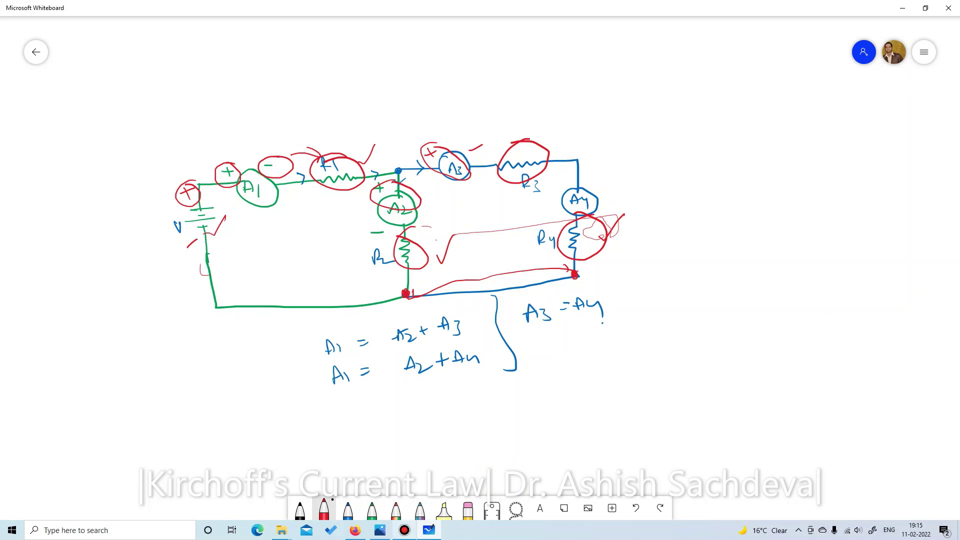
{"action": "key", "text": "alt+Tab"}
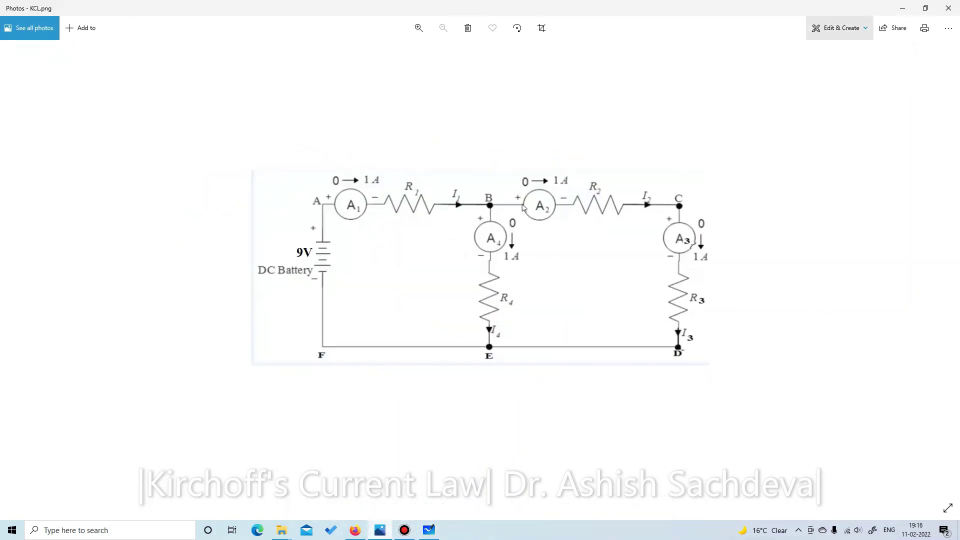
{"action": "left_click", "coordinate": [839, 27]}
{"action": "key", "text": "Down"}
{"action": "key", "text": "Return"}
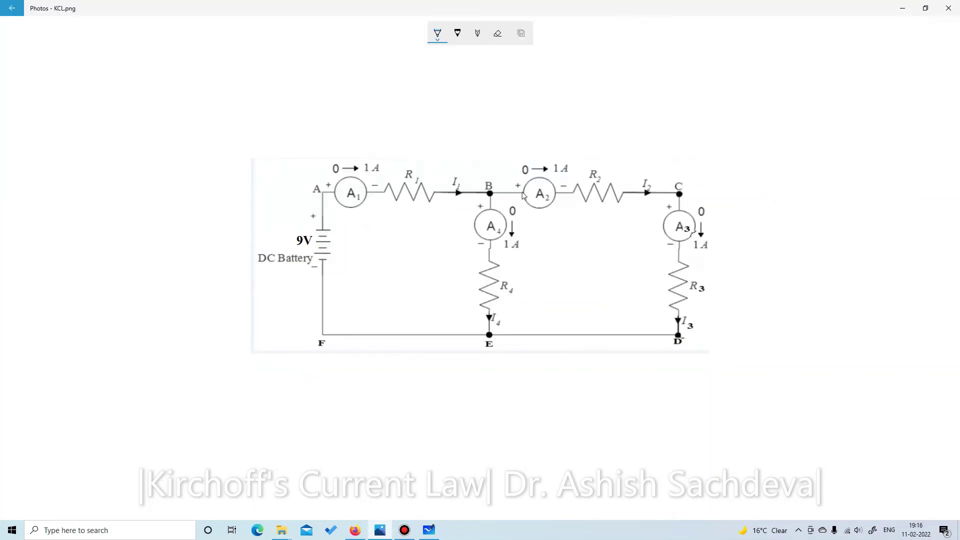
{"action": "mouse_move", "coordinate": [446, 179]}
{"action": "left_mouse_down"}
{"action": "mouse_move", "coordinate": [431, 187]}
{"action": "mouse_move", "coordinate": [453, 196]}
{"action": "mouse_move", "coordinate": [441, 180]}
{"action": "left_mouse_up"}
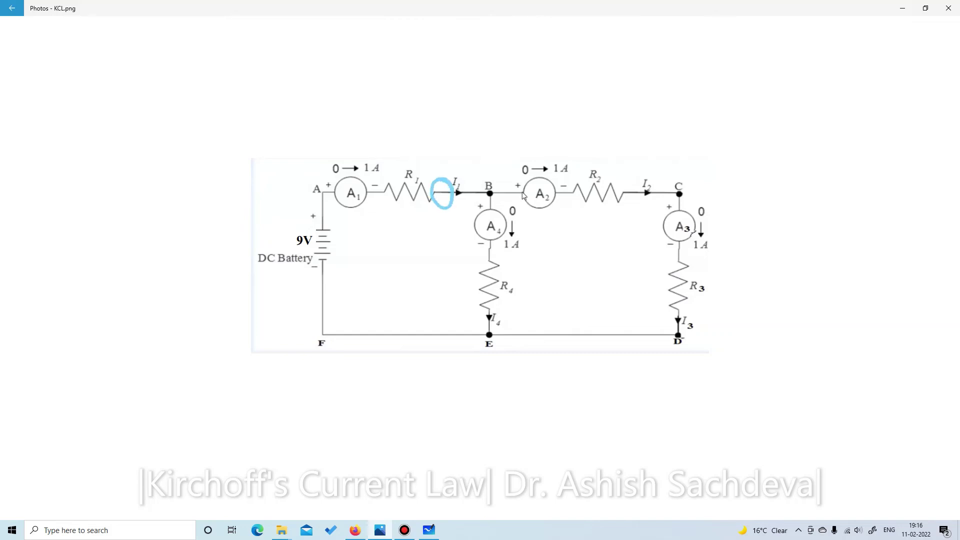
{"action": "left_click_drag", "start_coordinate": [490, 203], "coordinate": [463, 208]}
{"action": "mouse_move", "coordinate": [531, 174]}
{"action": "left_mouse_down"}
{"action": "mouse_move", "coordinate": [458, 192]}
{"action": "mouse_move", "coordinate": [463, 185]}
{"action": "left_mouse_up"}
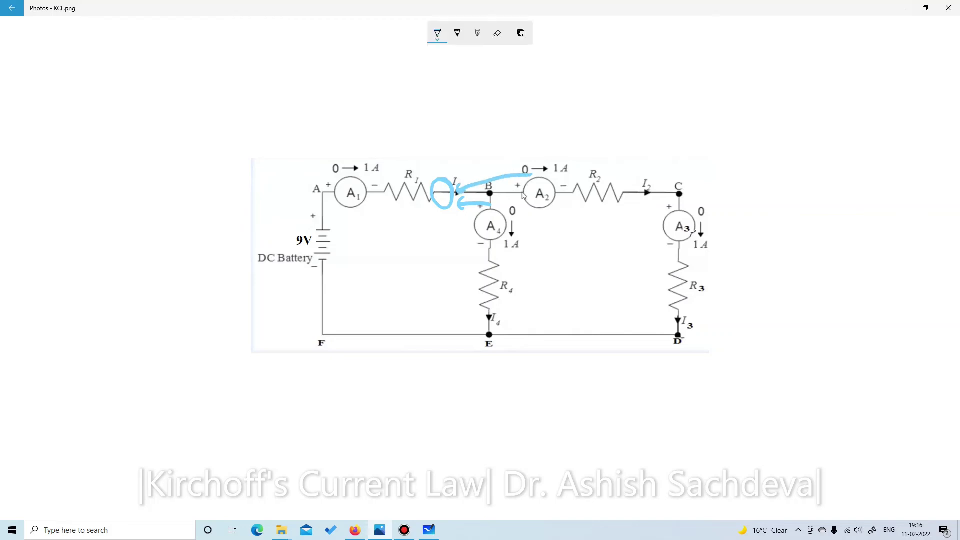
{"action": "mouse_move", "coordinate": [488, 232]}
{"action": "left_mouse_down"}
{"action": "mouse_move", "coordinate": [474, 235]}
{"action": "mouse_move", "coordinate": [481, 254]}
{"action": "mouse_move", "coordinate": [489, 234]}
{"action": "mouse_move", "coordinate": [504, 257]}
{"action": "left_mouse_up"}
{"action": "left_click_drag", "start_coordinate": [509, 244], "coordinate": [504, 262]}
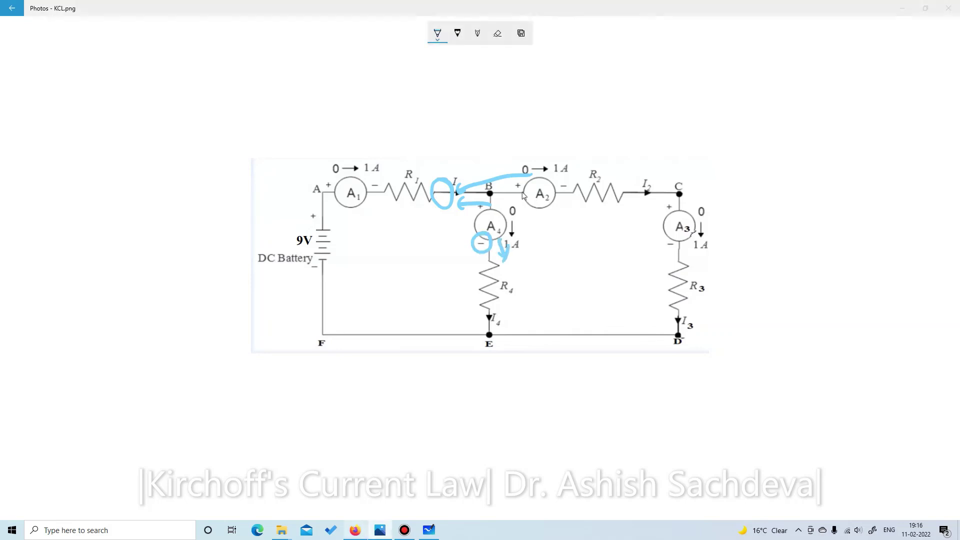
Switch to Tinkercad and connect the second multimeter's negative terminal to row e, column 9 of the breadboard with a black wire.
{"action": "left_click", "coordinate": [354, 530]}
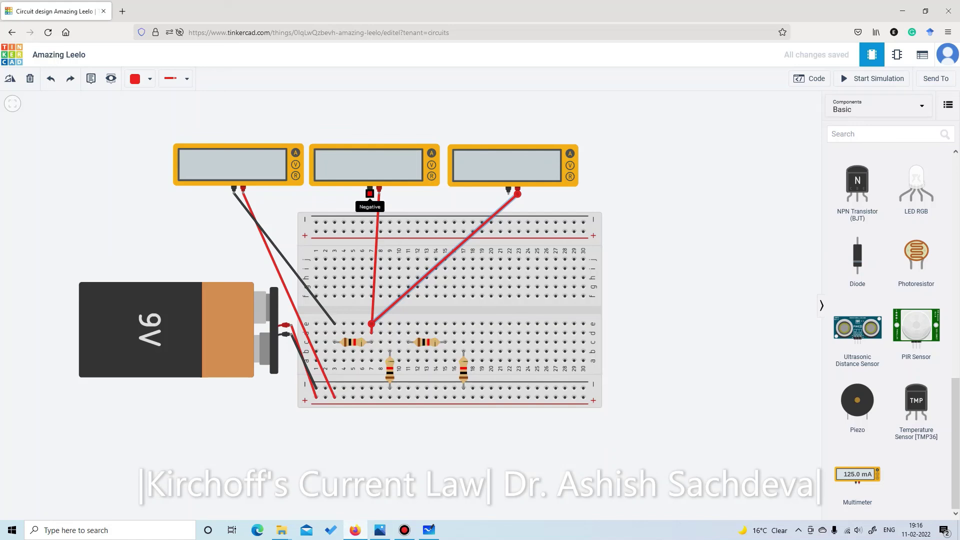
{"action": "left_click", "coordinate": [370, 193]}
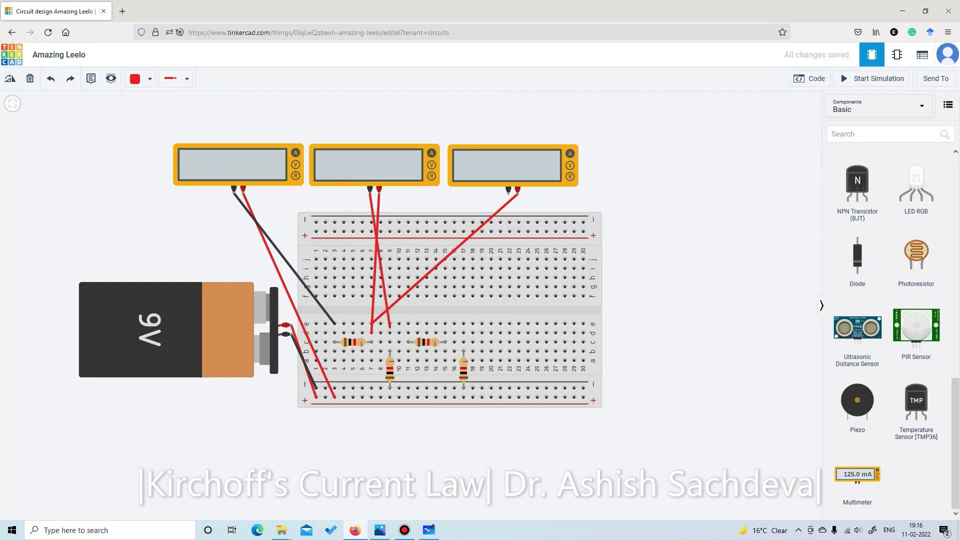
{"action": "left_click", "coordinate": [390, 323]}
{"action": "left_click", "coordinate": [143, 78]}
{"action": "left_click", "coordinate": [152, 109]}
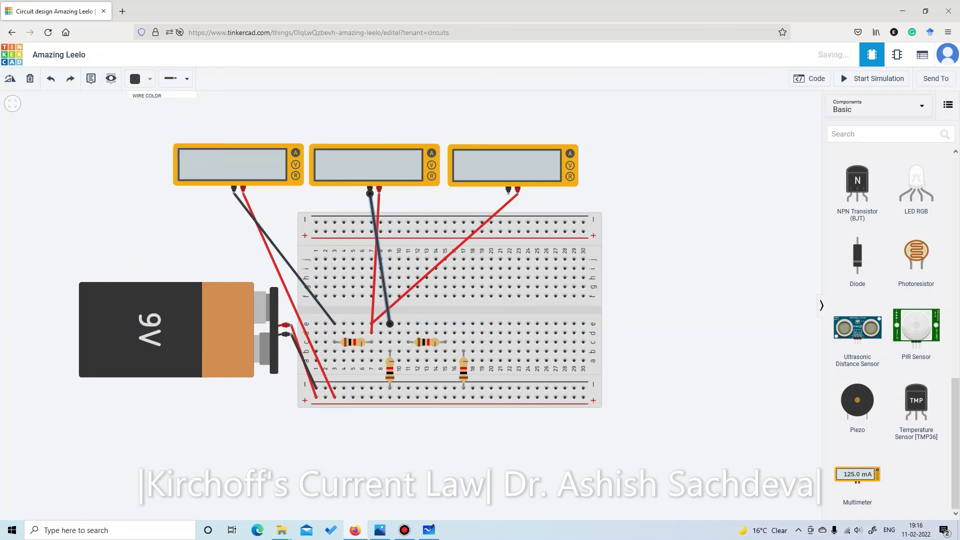
Switch to KCL.png in Photos, circle A2's minus terminal, and draw an arrow from it to R2.
{"action": "mouse_move", "coordinate": [429, 531]}
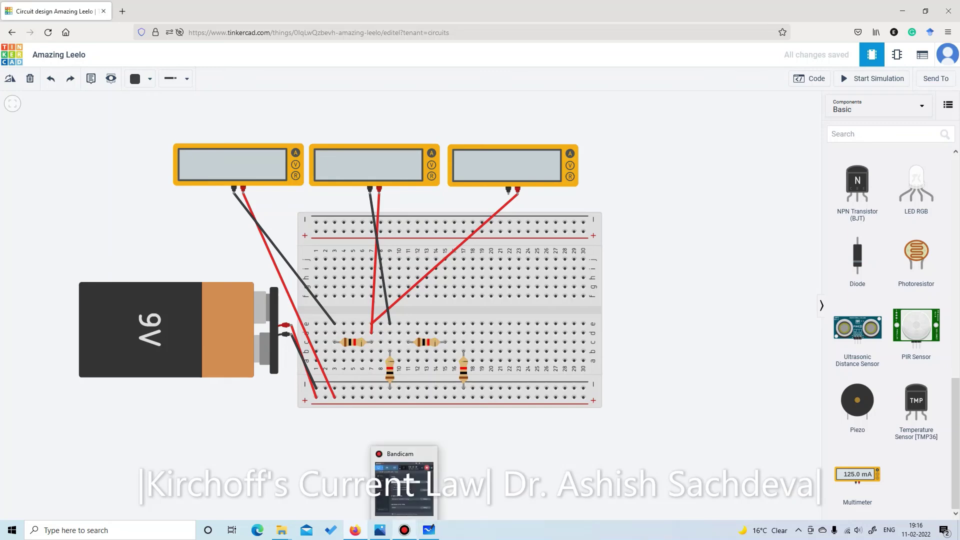
{"action": "left_click", "coordinate": [406, 487]}
{"action": "left_click", "coordinate": [379, 530]}
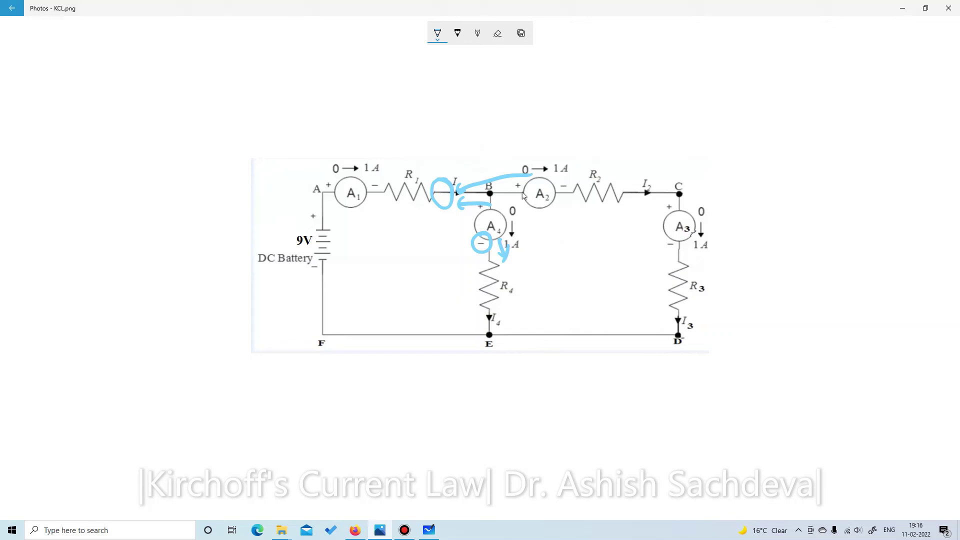
{"action": "mouse_move", "coordinate": [566, 178]}
{"action": "left_mouse_down"}
{"action": "mouse_move", "coordinate": [564, 201]}
{"action": "mouse_move", "coordinate": [572, 173]}
{"action": "mouse_move", "coordinate": [571, 181]}
{"action": "left_mouse_up"}
Switch to Tinkercad and connect the third multimeter's negative terminal to row d, column 11 of the breadboard with a black wire.
{"action": "left_click", "coordinate": [355, 530]}
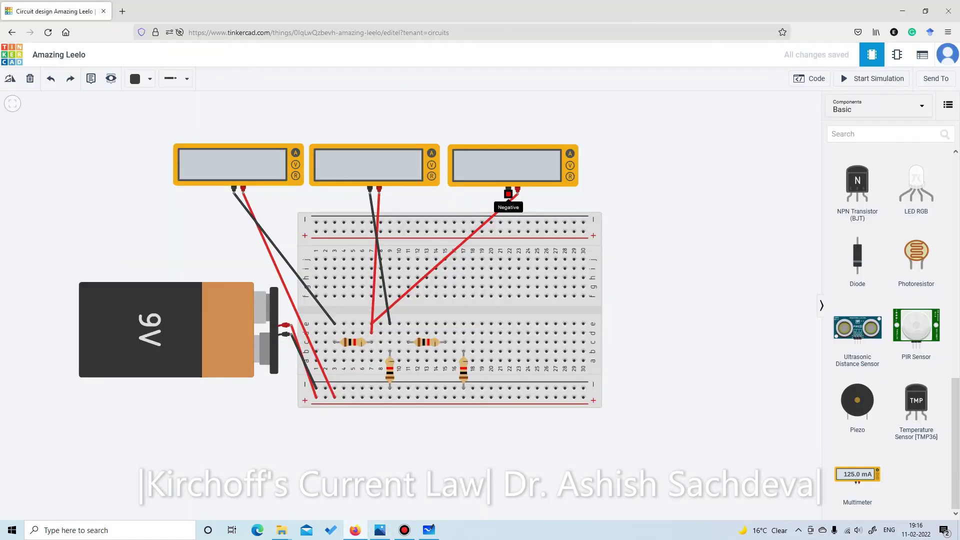
{"action": "left_click", "coordinate": [508, 194]}
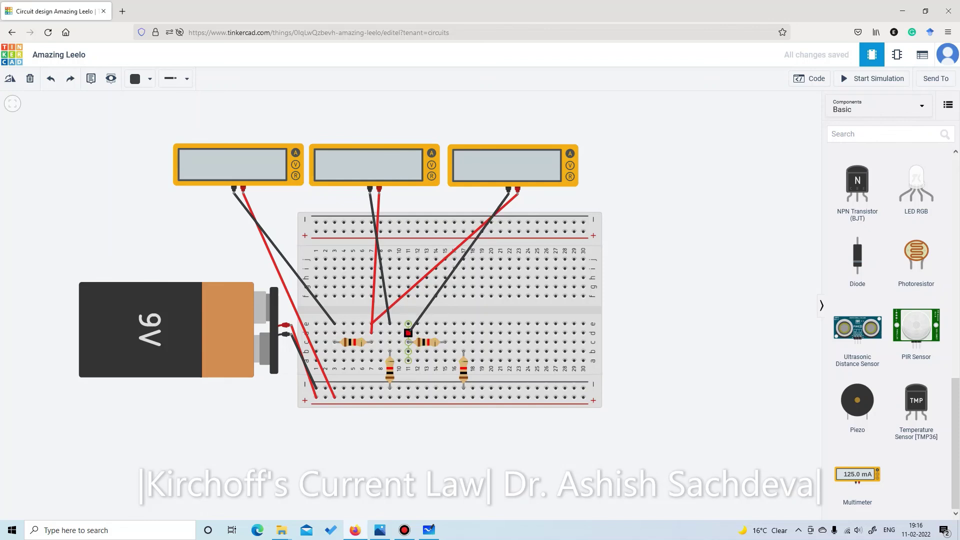
{"action": "left_click", "coordinate": [408, 332]}
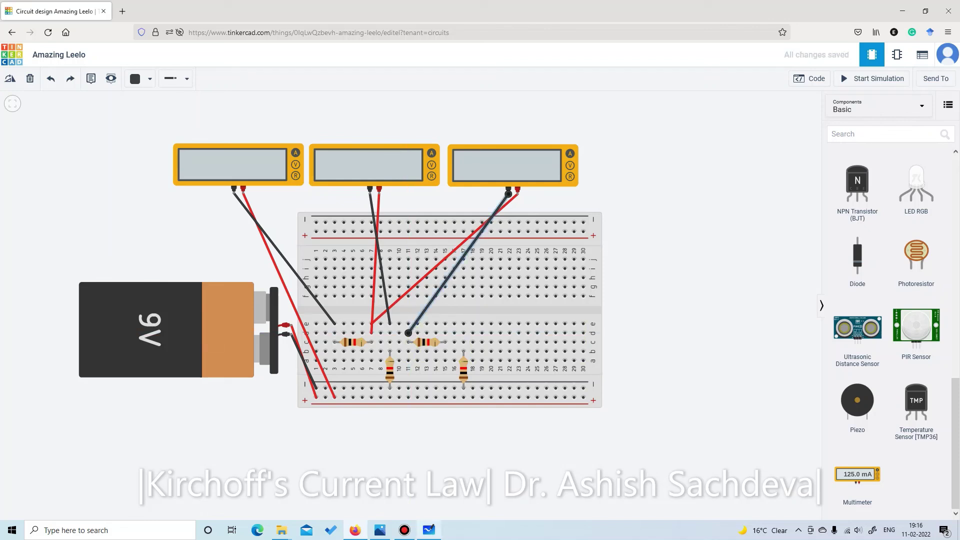
Switch to Microsoft Whiteboard, draw a red line down from A3's minus side, and mark the plus and minus sides of A4 in red.
{"action": "left_click", "coordinate": [429, 530]}
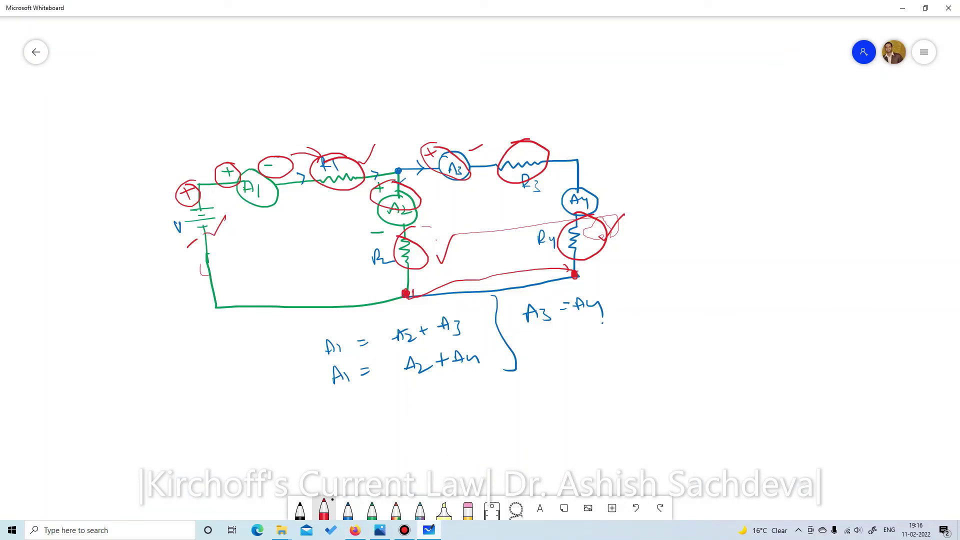
{"action": "mouse_move", "coordinate": [479, 150]}
{"action": "left_mouse_down"}
{"action": "mouse_move", "coordinate": [494, 178]}
{"action": "mouse_move", "coordinate": [491, 234]}
{"action": "mouse_move", "coordinate": [511, 331]}
{"action": "left_mouse_up"}
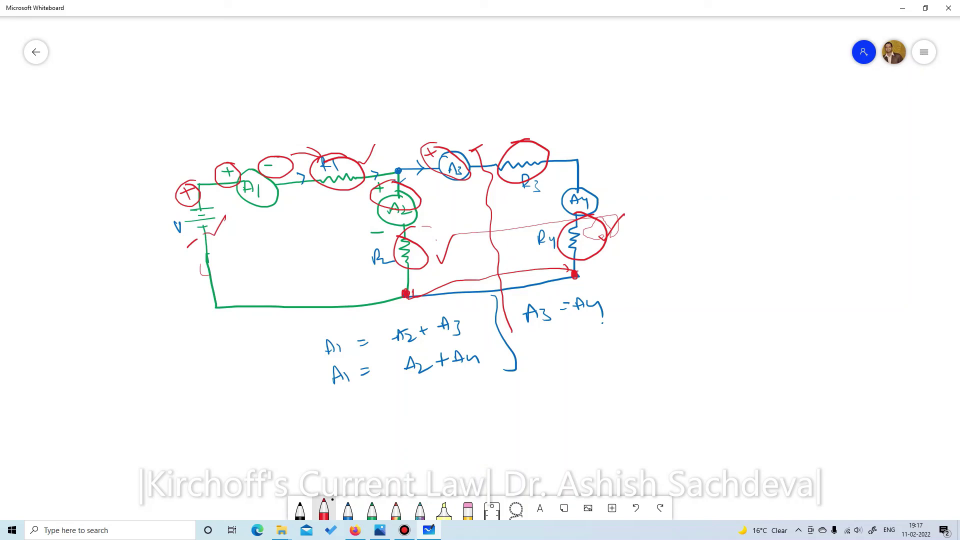
{"action": "left_click_drag", "start_coordinate": [585, 174], "coordinate": [600, 171]}
{"action": "left_click_drag", "start_coordinate": [601, 215], "coordinate": [610, 210]}
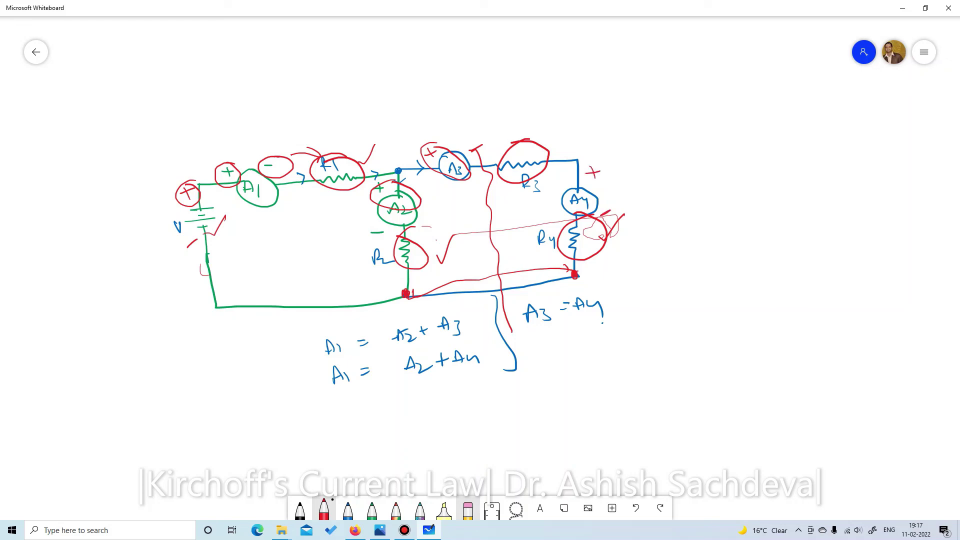
Switch to Tinkercad, place a fourth multimeter beside the third one, and set its mode to Amperage.
{"action": "key", "text": "alt+Tab"}
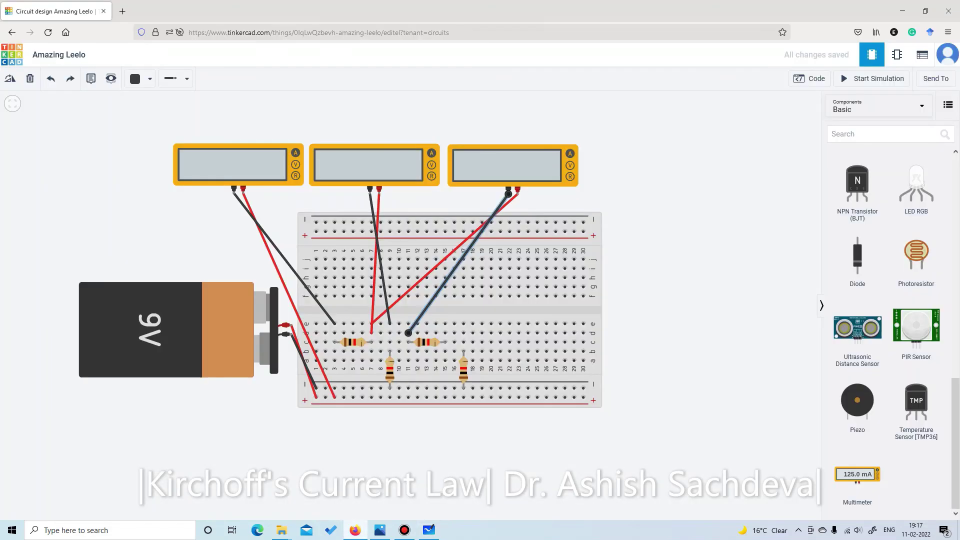
{"action": "left_click_drag", "start_coordinate": [857, 475], "coordinate": [655, 164]}
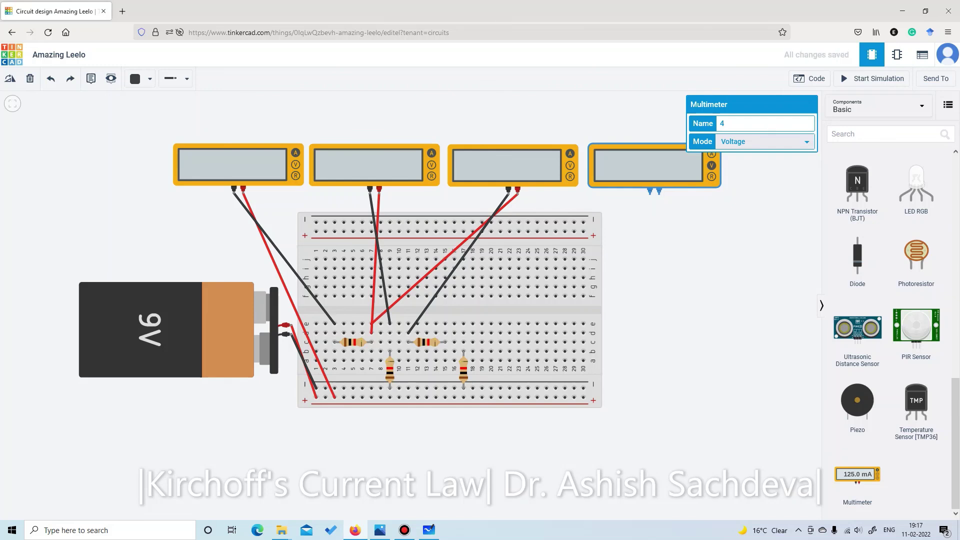
{"action": "left_click", "coordinate": [763, 142]}
{"action": "left_click", "coordinate": [735, 155]}
{"action": "key", "text": "Escape"}
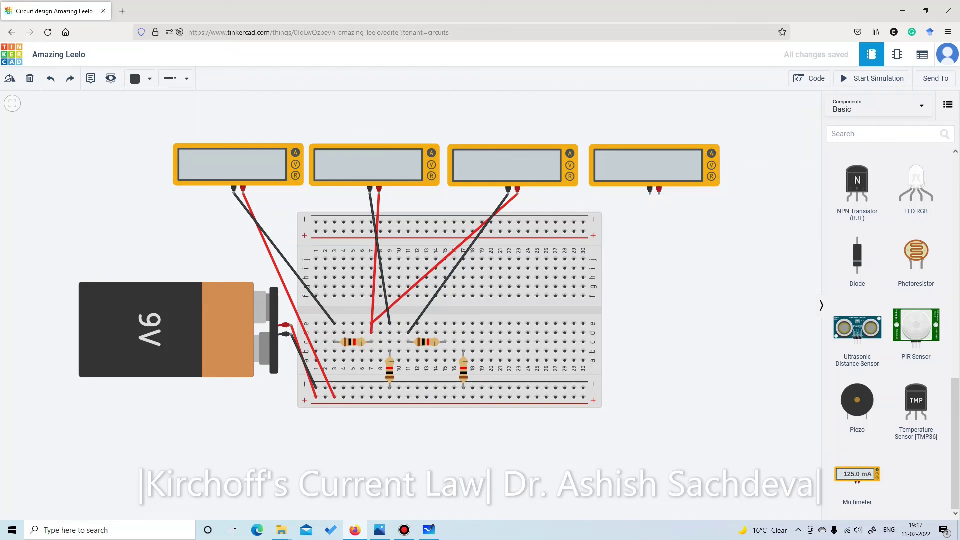
Wire the fourth multimeter's positive terminal to row d, column 15 in red and its negative terminal to row c, column 17 in black.
{"action": "left_click", "coordinate": [659, 191]}
{"action": "left_click", "coordinate": [445, 333]}
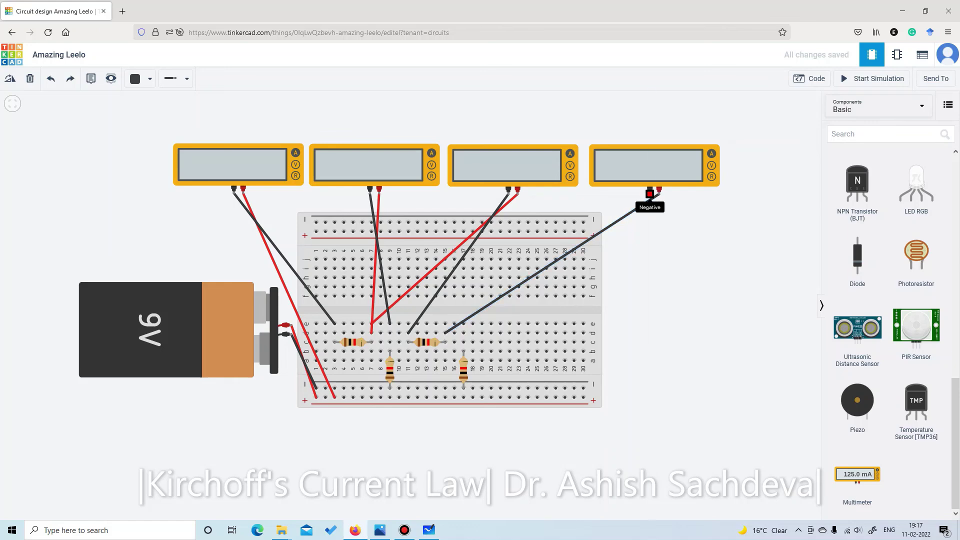
{"action": "left_click", "coordinate": [649, 194]}
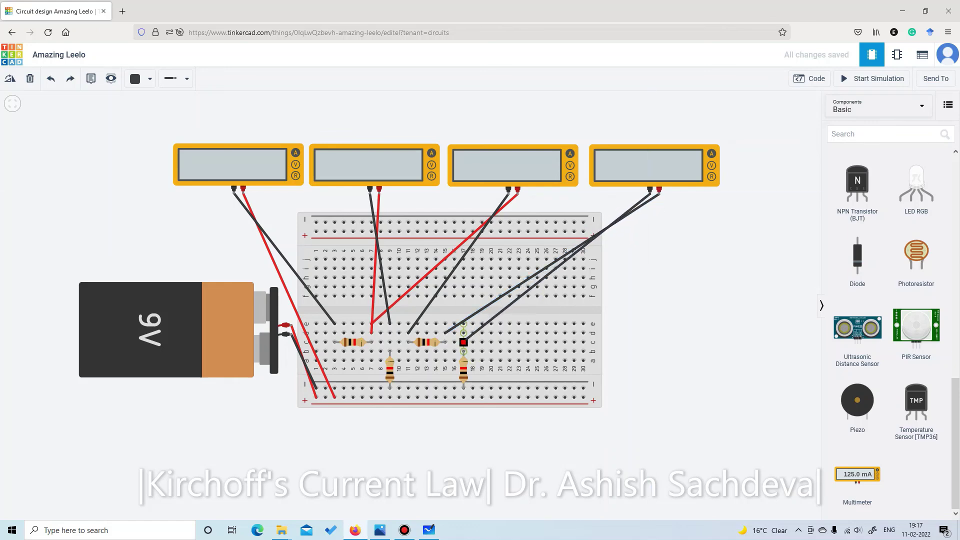
{"action": "left_click", "coordinate": [463, 341]}
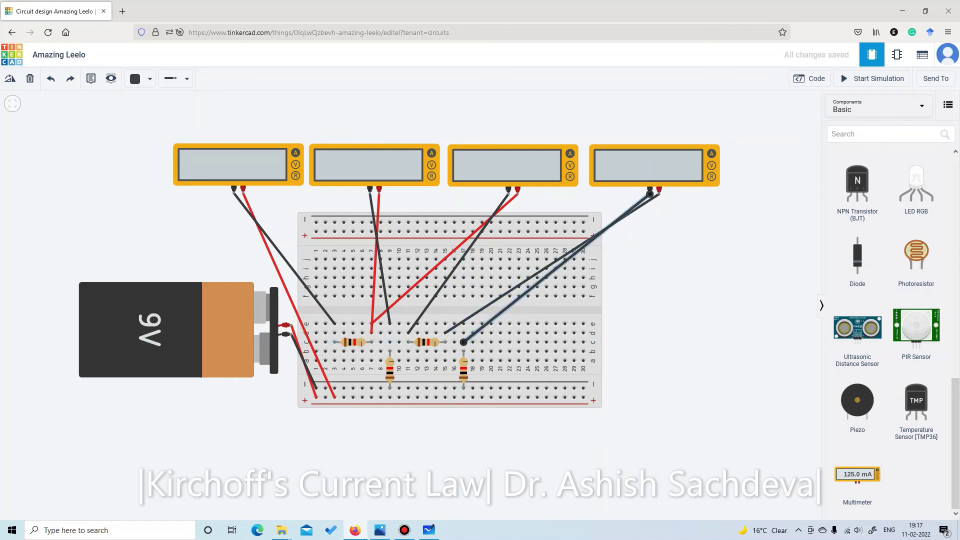
{"action": "left_click", "coordinate": [525, 310]}
{"action": "left_click", "coordinate": [500, 297]}
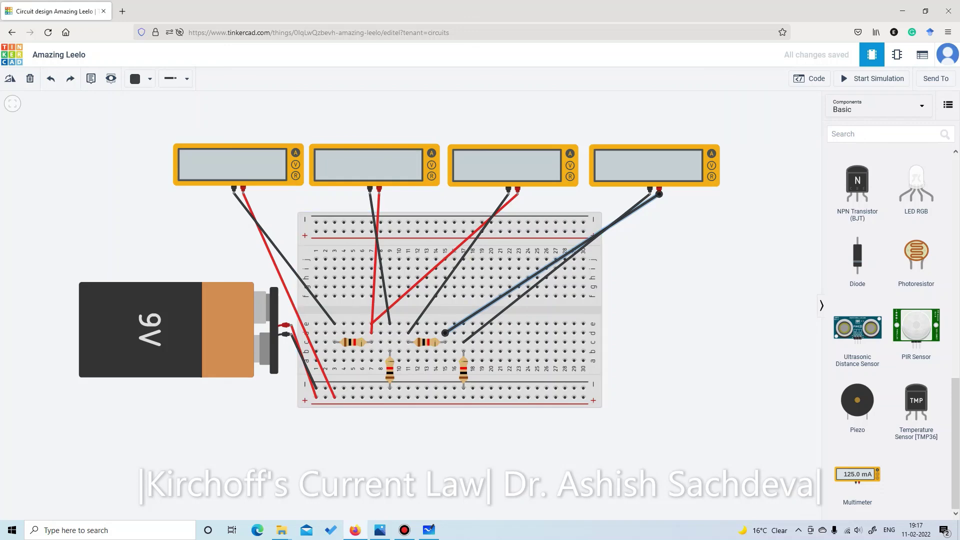
{"action": "left_click", "coordinate": [140, 79]}
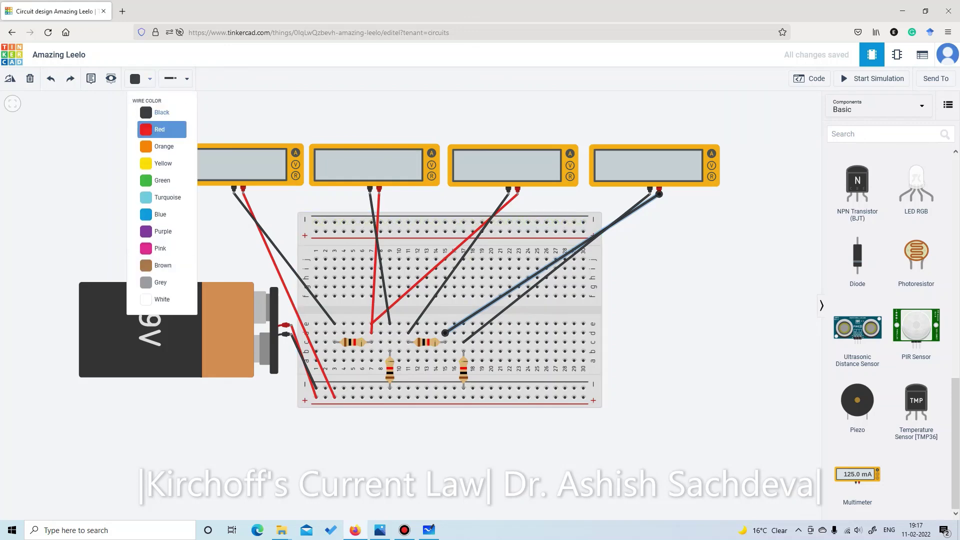
{"action": "left_click", "coordinate": [159, 129]}
Switch to KCL.png in Photos and draw arrows from A3's plus side to R2's output end and from A3's minus side to R3.
{"action": "left_click", "coordinate": [380, 530]}
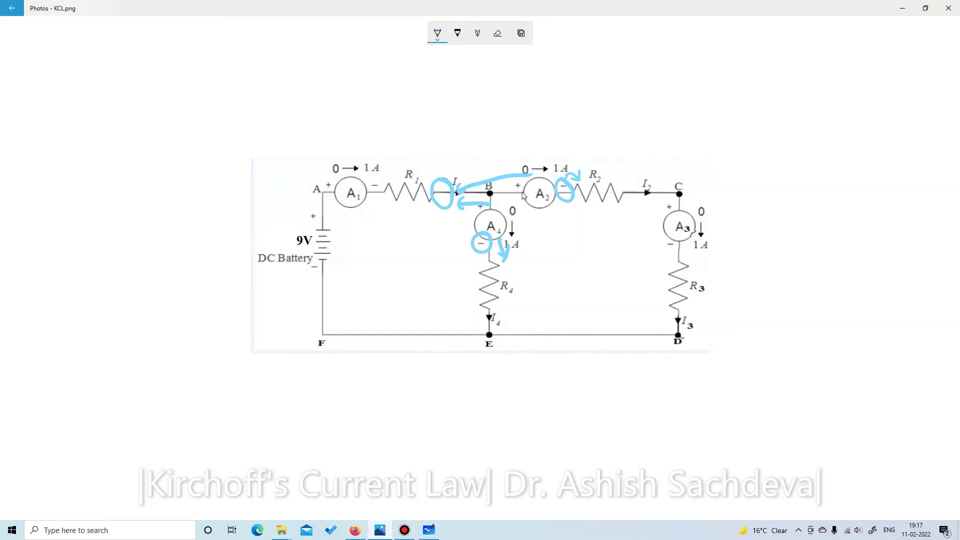
{"action": "mouse_move", "coordinate": [689, 200]}
{"action": "left_mouse_down"}
{"action": "mouse_move", "coordinate": [685, 181]}
{"action": "mouse_move", "coordinate": [633, 193]}
{"action": "left_mouse_up"}
{"action": "left_click_drag", "start_coordinate": [650, 226], "coordinate": [667, 257]}
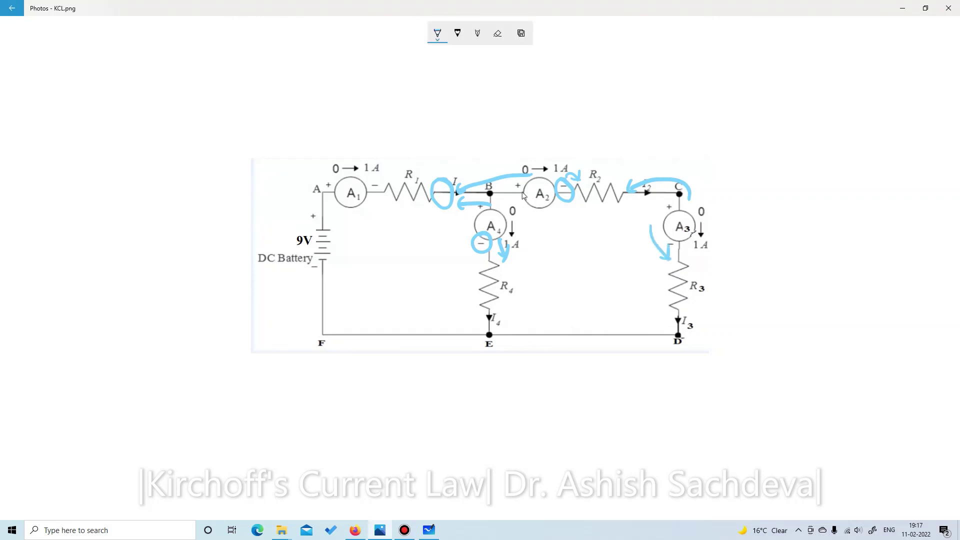
Discard the drawings on KCL.png without saving, then switch to Tinkercad and run the circuit simulation.
{"action": "left_click", "coordinate": [11, 8]}
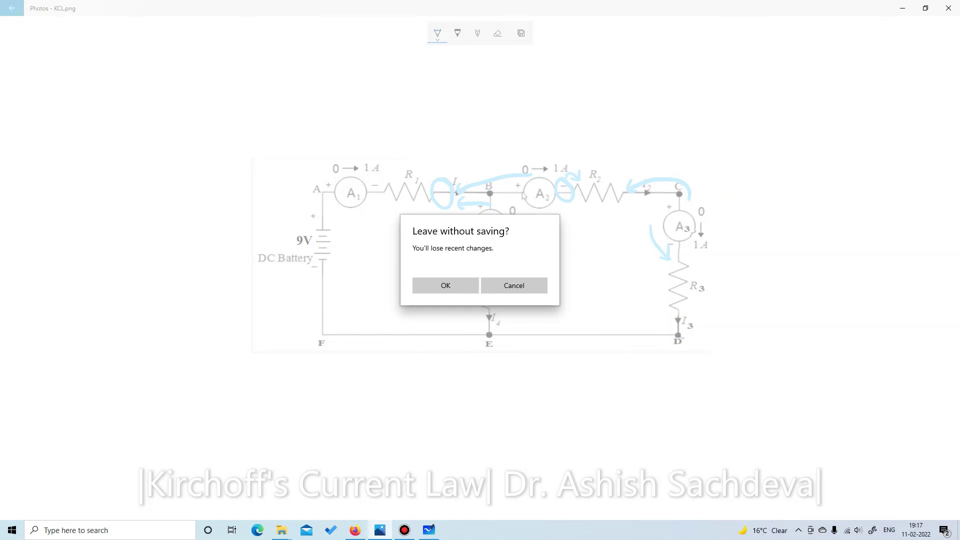
{"action": "left_click", "coordinate": [445, 286]}
{"action": "left_click", "coordinate": [355, 530]}
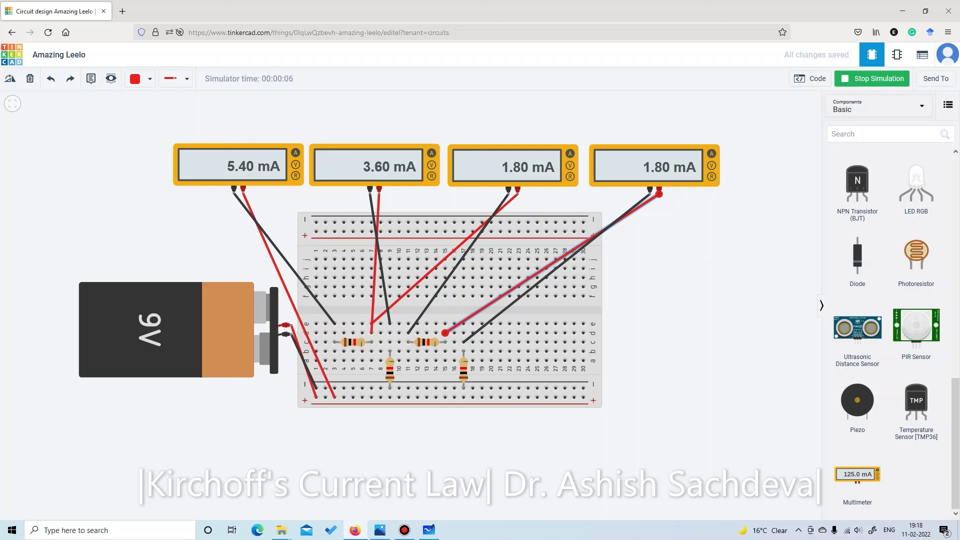
Switch to Microsoft Whiteboard and write A1 = 5.4 mA in red beside the circuit diagram.
{"action": "left_click", "coordinate": [429, 530]}
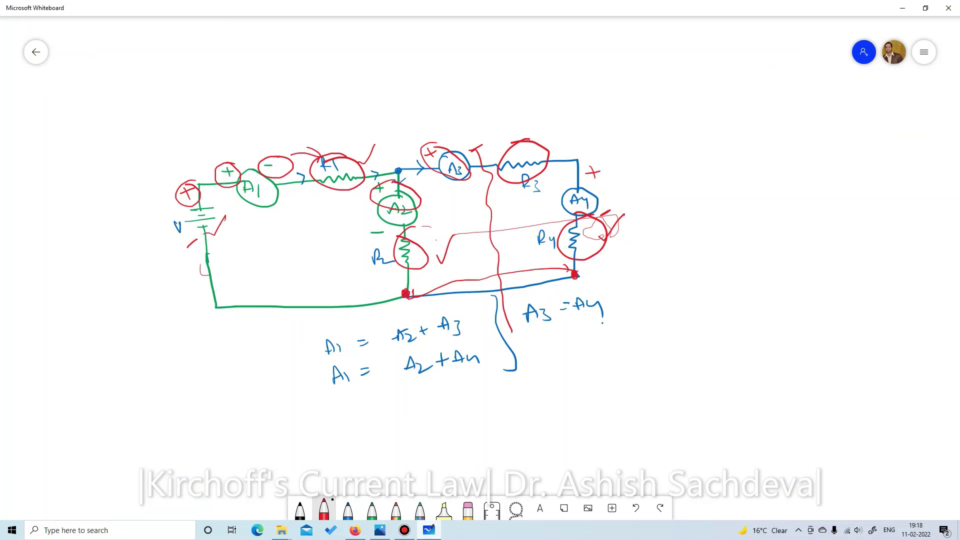
{"action": "left_click_drag", "start_coordinate": [639, 186], "coordinate": [649, 169]}
{"action": "mouse_move", "coordinate": [636, 184]}
{"action": "left_mouse_down"}
{"action": "mouse_move", "coordinate": [659, 183]}
{"action": "mouse_move", "coordinate": [673, 170]}
{"action": "left_mouse_up"}
{"action": "mouse_move", "coordinate": [665, 176]}
{"action": "left_mouse_down"}
{"action": "mouse_move", "coordinate": [707, 173]}
{"action": "mouse_move", "coordinate": [723, 159]}
{"action": "left_mouse_up"}
{"action": "left_click_drag", "start_coordinate": [723, 166], "coordinate": [735, 160]}
{"action": "mouse_move", "coordinate": [743, 145]}
{"action": "left_mouse_down"}
{"action": "mouse_move", "coordinate": [742, 158]}
{"action": "mouse_move", "coordinate": [751, 157]}
{"action": "left_mouse_up"}
{"action": "left_click_drag", "start_coordinate": [744, 153], "coordinate": [754, 148]}
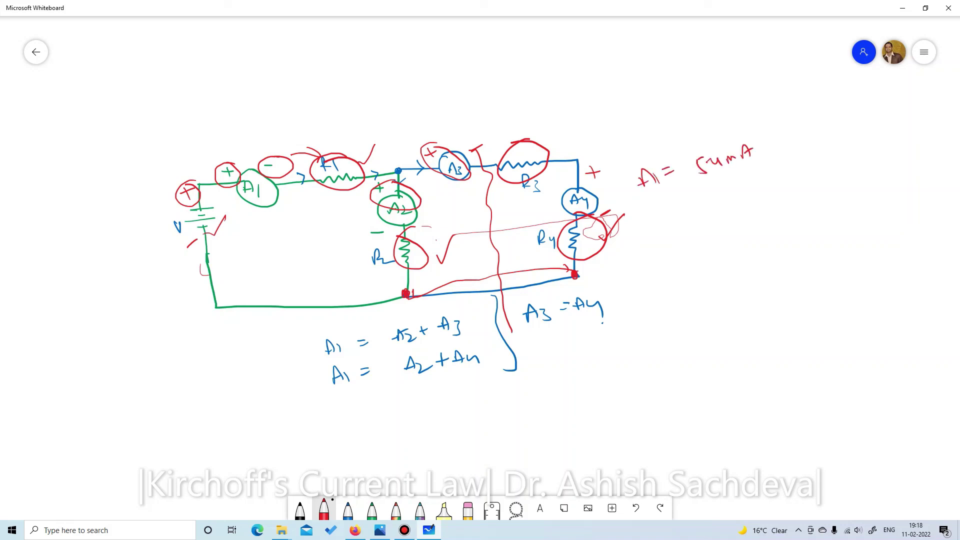
Write A2 = 3.6 mA in red below the A1 reading.
{"action": "left_click_drag", "start_coordinate": [650, 230], "coordinate": [656, 218]}
{"action": "left_click_drag", "start_coordinate": [656, 218], "coordinate": [661, 226]}
{"action": "mouse_move", "coordinate": [667, 220]}
{"action": "left_mouse_down"}
{"action": "mouse_move", "coordinate": [681, 229]}
{"action": "mouse_move", "coordinate": [696, 212]}
{"action": "left_mouse_up"}
{"action": "left_click_drag", "start_coordinate": [691, 218], "coordinate": [770, 181]}
{"action": "left_click", "coordinate": [726, 202]}
Write A3 = A4 = 1.8 mA in red below the A2 reading.
{"action": "left_click_drag", "start_coordinate": [660, 275], "coordinate": [667, 255]}
{"action": "left_click_drag", "start_coordinate": [668, 256], "coordinate": [674, 263]}
{"action": "mouse_move", "coordinate": [676, 256]}
{"action": "left_mouse_down"}
{"action": "mouse_move", "coordinate": [678, 269]}
{"action": "mouse_move", "coordinate": [699, 247]}
{"action": "left_mouse_up"}
{"action": "left_click_drag", "start_coordinate": [694, 256], "coordinate": [713, 235]}
{"action": "mouse_move", "coordinate": [713, 234]}
{"action": "left_mouse_down"}
{"action": "mouse_move", "coordinate": [719, 249]}
{"action": "mouse_move", "coordinate": [743, 237]}
{"action": "left_mouse_up"}
{"action": "left_click_drag", "start_coordinate": [738, 241], "coordinate": [743, 240]}
{"action": "mouse_move", "coordinate": [746, 229]}
{"action": "left_mouse_down"}
{"action": "mouse_move", "coordinate": [752, 218]}
{"action": "mouse_move", "coordinate": [763, 225]}
{"action": "mouse_move", "coordinate": [783, 209]}
{"action": "mouse_move", "coordinate": [800, 212]}
{"action": "left_mouse_up"}
{"action": "left_click", "coordinate": [756, 225]}
{"action": "left_click_drag", "start_coordinate": [792, 210], "coordinate": [802, 205]}
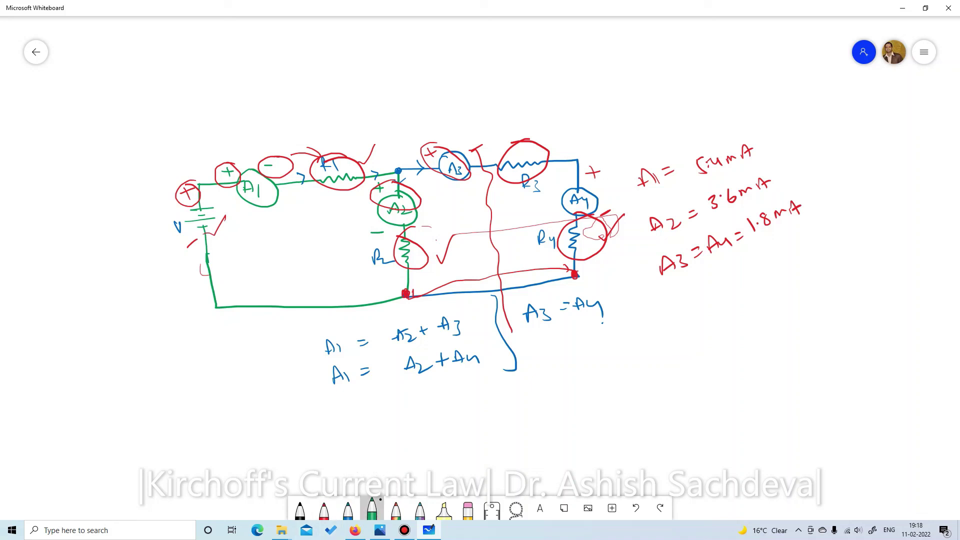
Strike through the blue equation A1 = A2 + A3 in black and rewrite it in black below the red ammeter readings.
{"action": "left_click", "coordinate": [300, 509]}
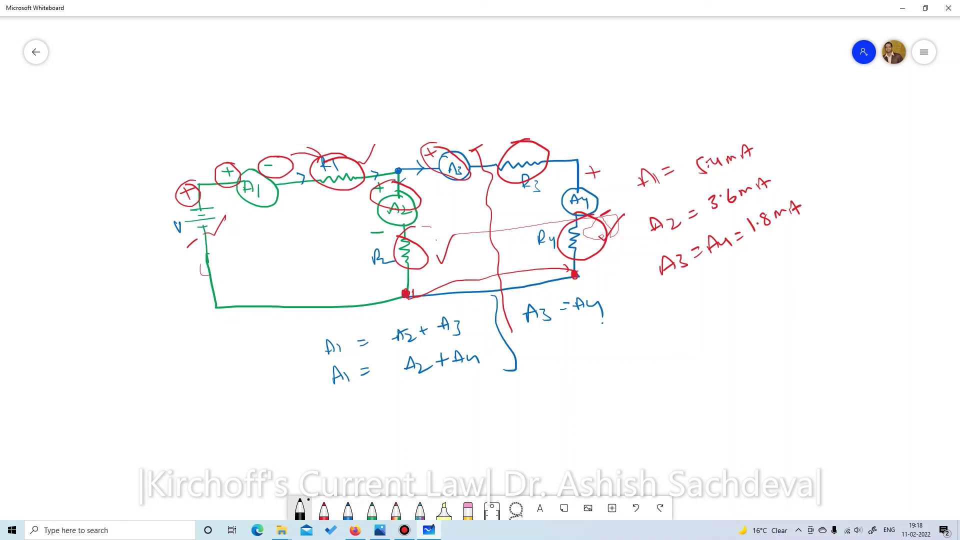
{"action": "left_click_drag", "start_coordinate": [320, 360], "coordinate": [480, 325]}
{"action": "left_click_drag", "start_coordinate": [644, 334], "coordinate": [671, 311]}
{"action": "mouse_move", "coordinate": [678, 311]}
{"action": "left_mouse_down"}
{"action": "mouse_move", "coordinate": [684, 291]}
{"action": "mouse_move", "coordinate": [688, 306]}
{"action": "left_mouse_up"}
{"action": "left_click_drag", "start_coordinate": [690, 294], "coordinate": [703, 300]}
{"action": "left_click_drag", "start_coordinate": [706, 283], "coordinate": [740, 279]}
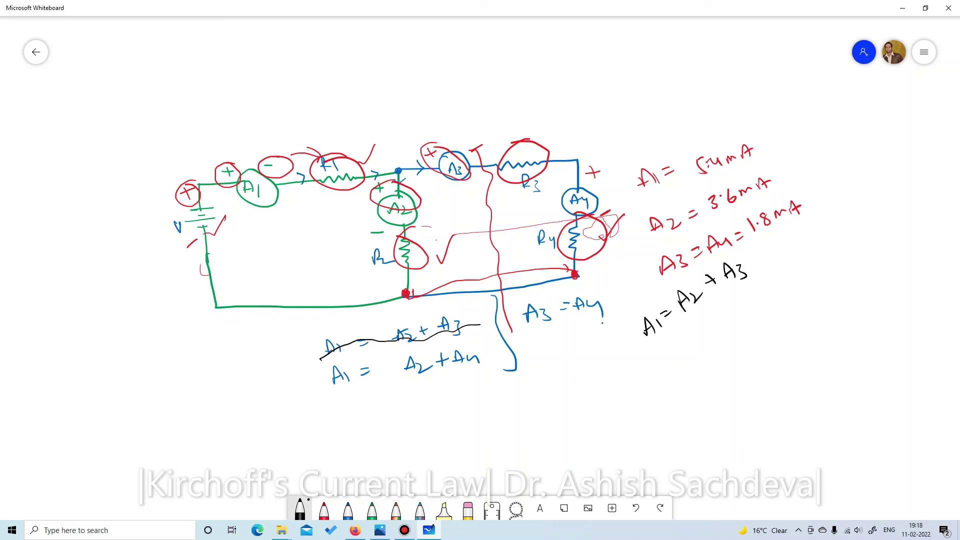
Write the substituted values 5.4 = 3.6 + 1.8 in black below the rewritten A1 = A2 + A3.
{"action": "mouse_move", "coordinate": [658, 354]}
{"action": "left_mouse_down"}
{"action": "mouse_move", "coordinate": [645, 366]}
{"action": "mouse_move", "coordinate": [685, 336]}
{"action": "left_mouse_up"}
{"action": "left_click_drag", "start_coordinate": [679, 344], "coordinate": [720, 311]}
{"action": "left_click", "coordinate": [700, 327]}
{"action": "mouse_move", "coordinate": [717, 306]}
{"action": "left_mouse_down"}
{"action": "mouse_move", "coordinate": [717, 317]}
{"action": "mouse_move", "coordinate": [744, 286]}
{"action": "left_mouse_up"}
{"action": "left_click", "coordinate": [734, 302]}
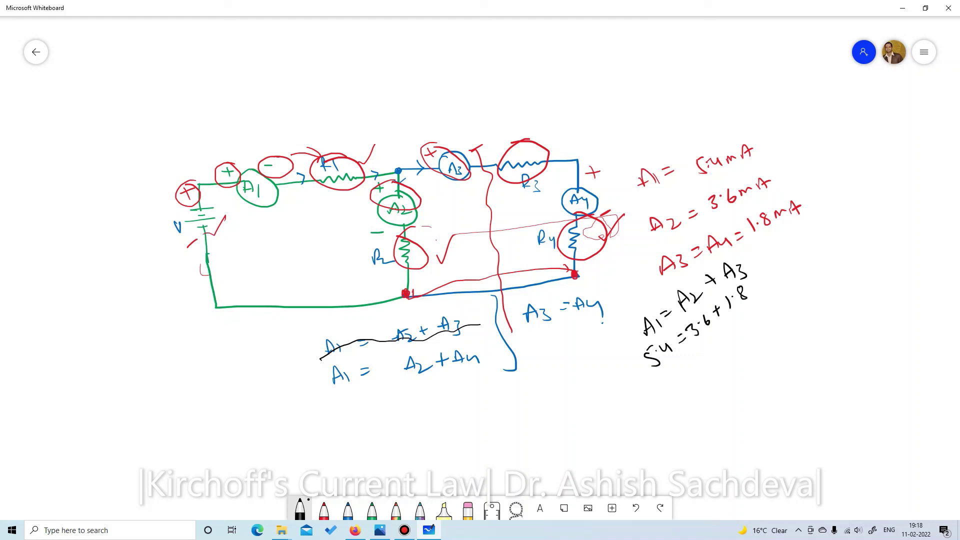
Write a second line 5.4 = 3.6 + 1.8 in black for the equation A1 = A2 + A4.
{"action": "mouse_move", "coordinate": [664, 381]}
{"action": "left_mouse_down"}
{"action": "mouse_move", "coordinate": [674, 389]}
{"action": "mouse_move", "coordinate": [664, 394]}
{"action": "left_mouse_up"}
{"action": "mouse_move", "coordinate": [662, 375]}
{"action": "left_mouse_down"}
{"action": "mouse_move", "coordinate": [696, 373]}
{"action": "mouse_move", "coordinate": [729, 344]}
{"action": "left_mouse_up"}
{"action": "left_click", "coordinate": [682, 373]}
{"action": "left_click", "coordinate": [724, 352]}
{"action": "mouse_move", "coordinate": [732, 336]}
{"action": "left_mouse_down"}
{"action": "mouse_move", "coordinate": [745, 330]}
{"action": "mouse_move", "coordinate": [738, 340]}
{"action": "left_mouse_up"}
{"action": "mouse_move", "coordinate": [749, 312]}
{"action": "left_mouse_down"}
{"action": "mouse_move", "coordinate": [745, 327]}
{"action": "mouse_move", "coordinate": [763, 314]}
{"action": "left_mouse_up"}
{"action": "left_click", "coordinate": [757, 316]}
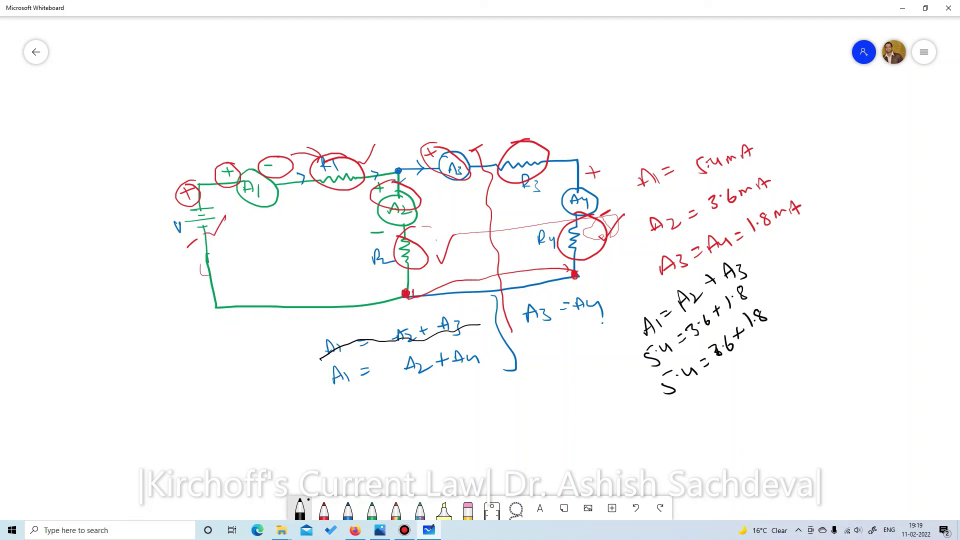
Write A3 = A4 = 1.8 in black with a tick and a slanted underline, and switch back to Tinkercad.
{"action": "mouse_move", "coordinate": [693, 414]}
{"action": "left_mouse_down"}
{"action": "mouse_move", "coordinate": [686, 422]}
{"action": "mouse_move", "coordinate": [691, 405]}
{"action": "mouse_move", "coordinate": [700, 419]}
{"action": "left_mouse_up"}
{"action": "mouse_move", "coordinate": [684, 418]}
{"action": "left_mouse_down"}
{"action": "mouse_move", "coordinate": [708, 408]}
{"action": "mouse_move", "coordinate": [722, 384]}
{"action": "left_mouse_up"}
{"action": "left_click_drag", "start_coordinate": [718, 393], "coordinate": [724, 389]}
{"action": "mouse_move", "coordinate": [730, 383]}
{"action": "left_mouse_down"}
{"action": "mouse_move", "coordinate": [737, 373]}
{"action": "mouse_move", "coordinate": [742, 379]}
{"action": "left_mouse_up"}
{"action": "left_click_drag", "start_coordinate": [732, 376], "coordinate": [754, 363]}
{"action": "mouse_move", "coordinate": [753, 359]}
{"action": "left_mouse_down"}
{"action": "mouse_move", "coordinate": [789, 333]}
{"action": "mouse_move", "coordinate": [794, 342]}
{"action": "mouse_move", "coordinate": [730, 426]}
{"action": "left_mouse_up"}
{"action": "left_click", "coordinate": [770, 349]}
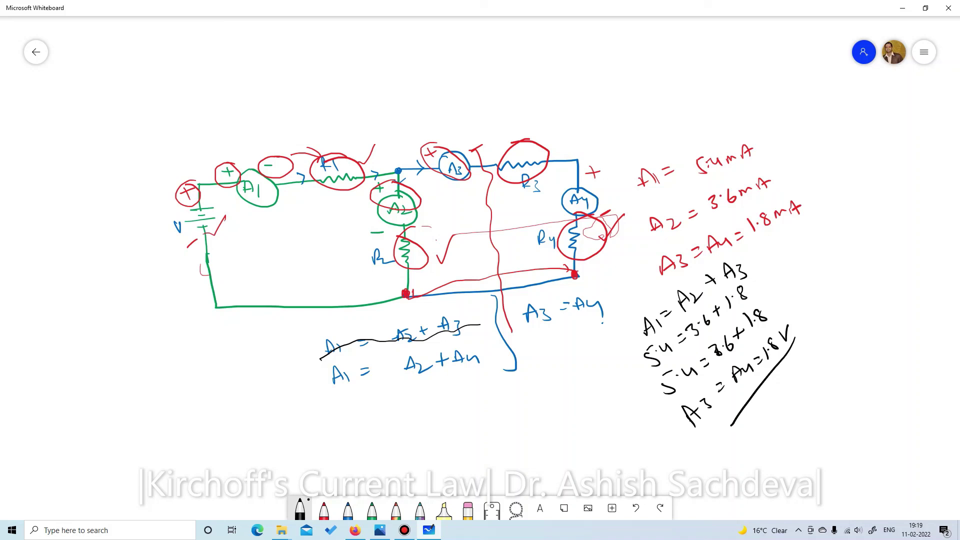
{"action": "key", "text": "alt+Tab"}
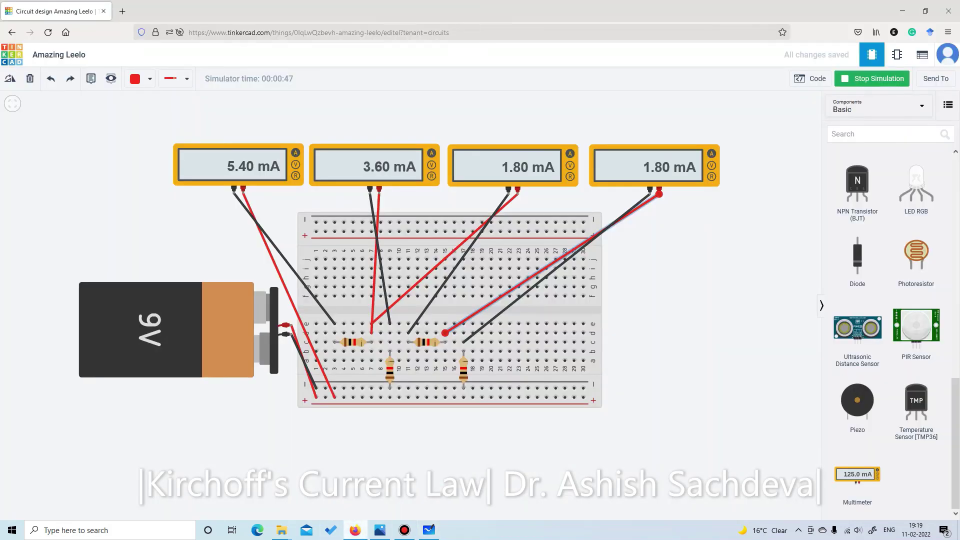